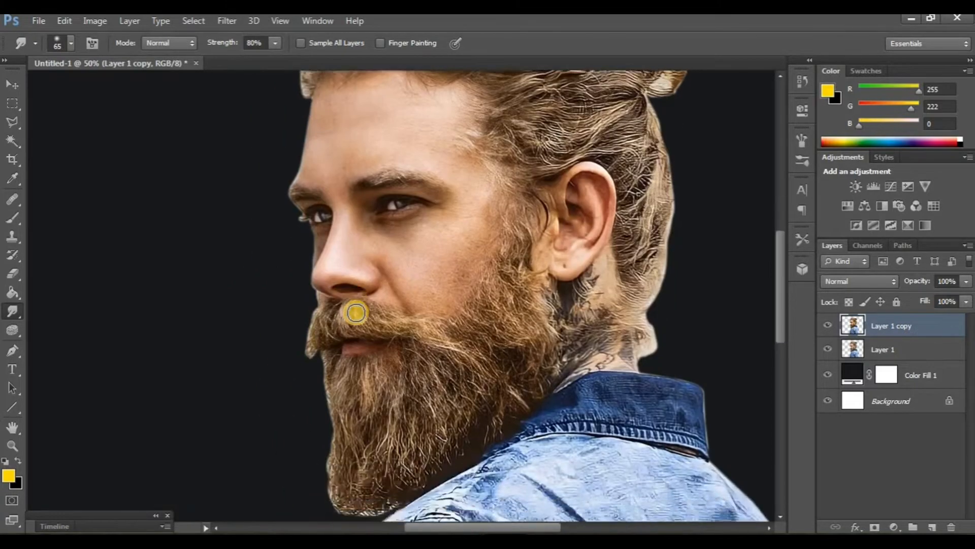
Step: Compare the smudged moustache and nose area by hiding and showing the top layer
scroll(362, 309, "left", 2)
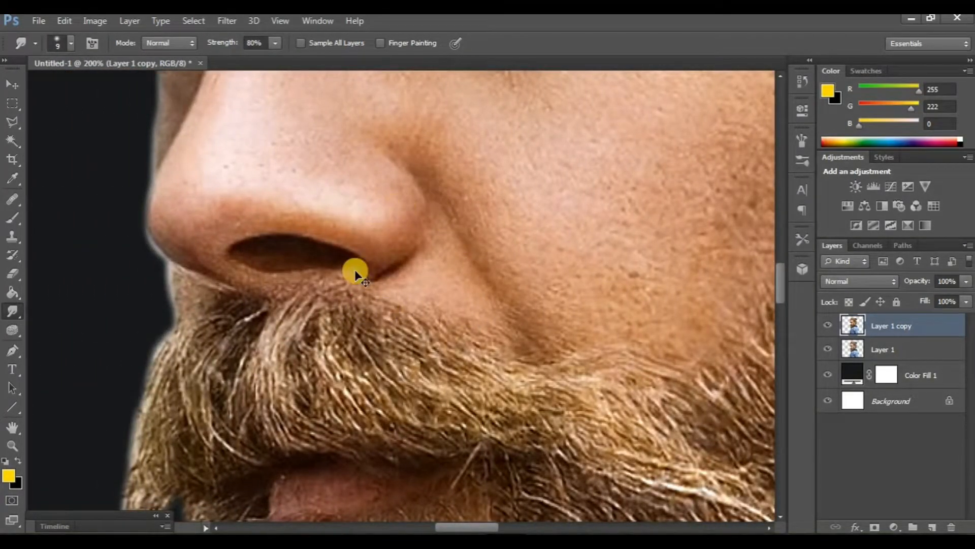
scroll(356, 274, "left", 1)
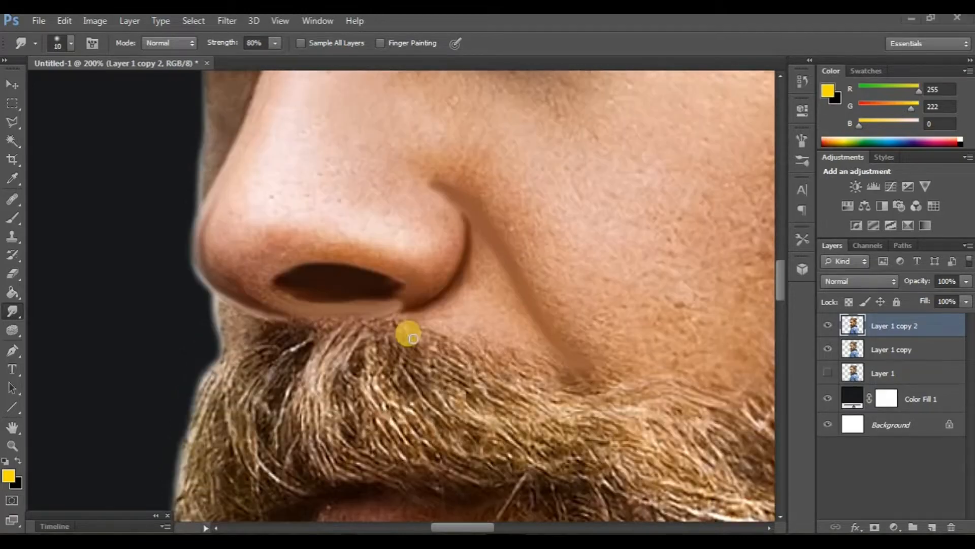
scroll(409, 330, "up", 1)
left_click(827, 326)
left_click(827, 326)
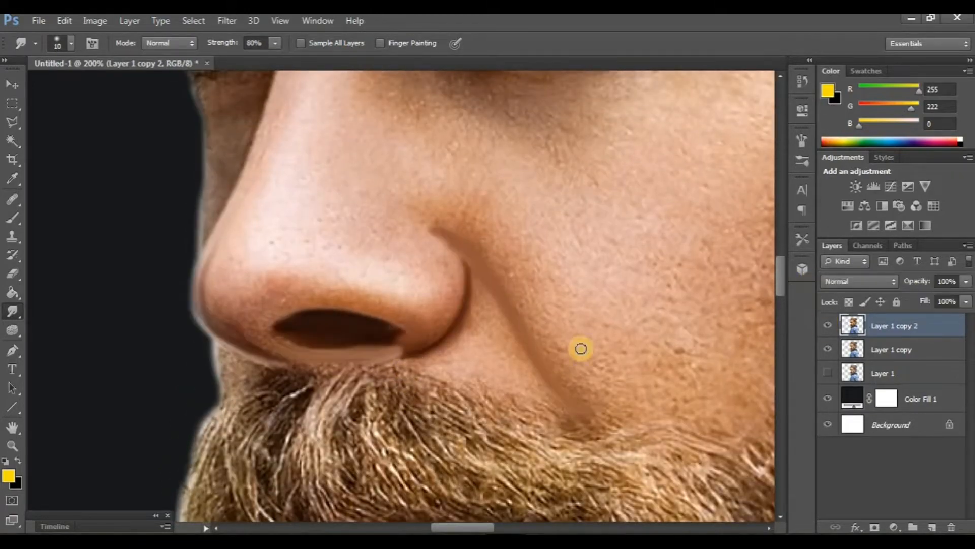
Step: Smudge the skin on the nose and its side at 50% strength with a 25 px brush to smooth the texture
scroll(554, 353, "up", 3)
scroll(437, 320, "down", 1)
scroll(433, 320, "left", 1)
scroll(433, 317, "down", 1)
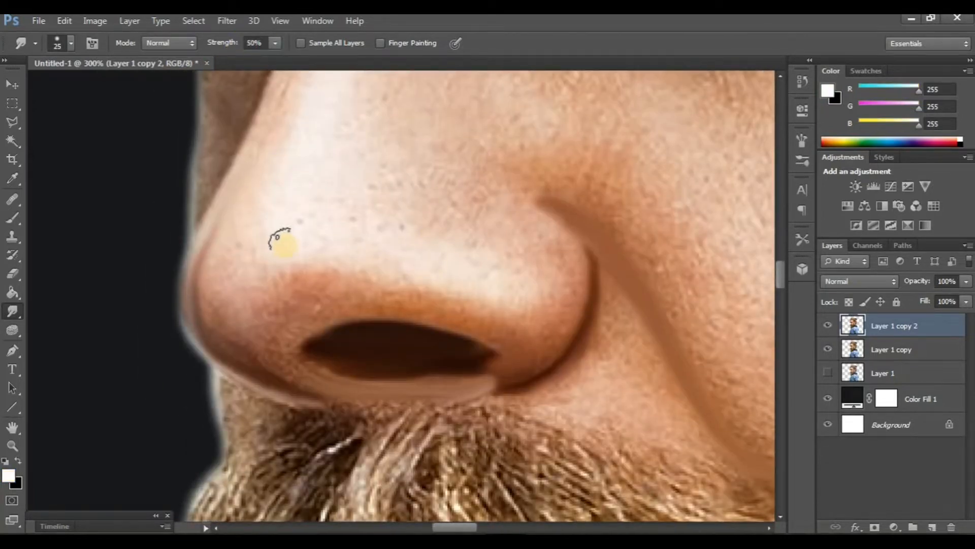
scroll(295, 224, "up", 1)
scroll(308, 203, "left", 1)
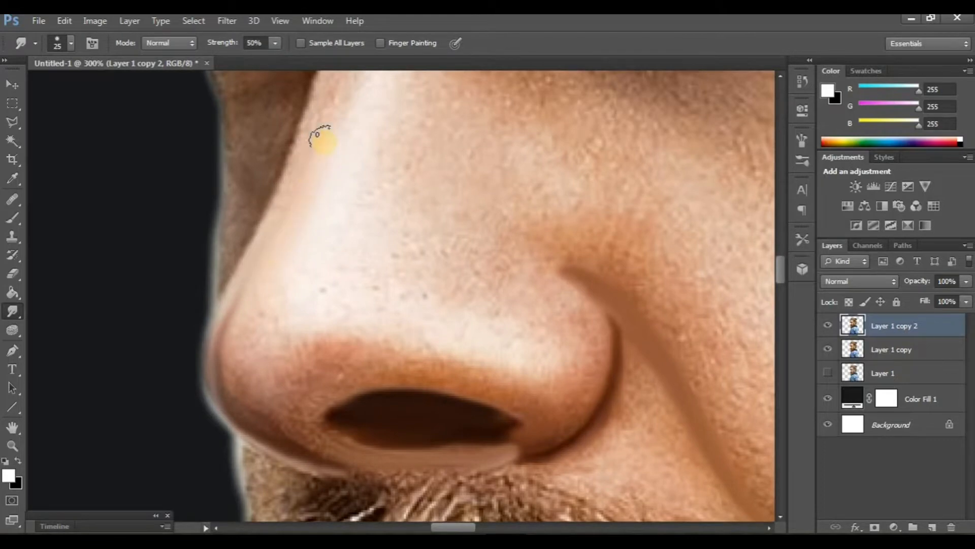
scroll(388, 279, "down", 1)
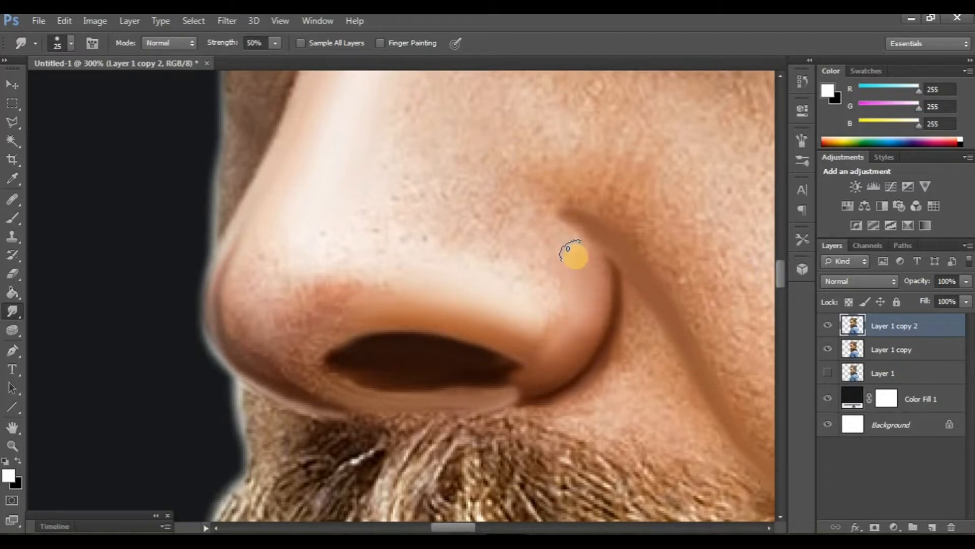
scroll(492, 361, "down", 1)
mouse_move(534, 358)
left_mouse_down()
mouse_move(493, 359)
mouse_move(525, 371)
left_mouse_up()
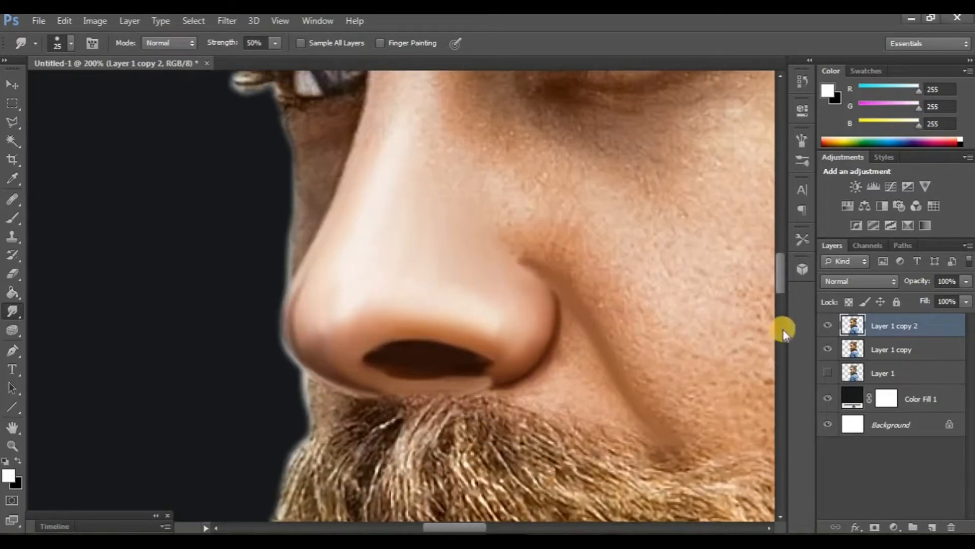
Step: Compare the smoothed nose by hiding and showing the top layer
left_click(828, 325)
left_click(828, 324)
scroll(284, 385, "right", 2)
scroll(311, 364, "up", 6)
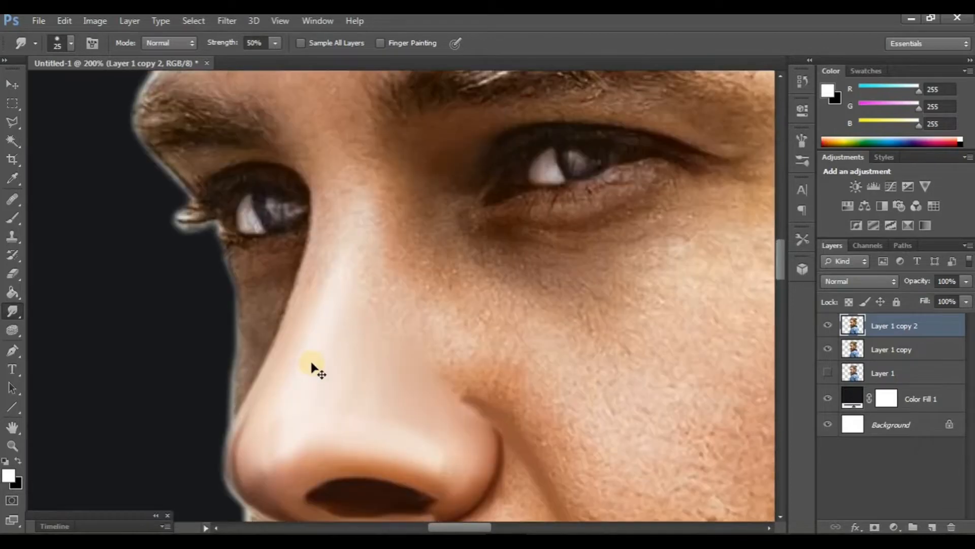
Step: Switch to a smaller brush at 70% strength and smudge the skin around the left eye and nose bridge, comparing with the layer hidden
key("ctrl+plus")
scroll(334, 335, "up", 2)
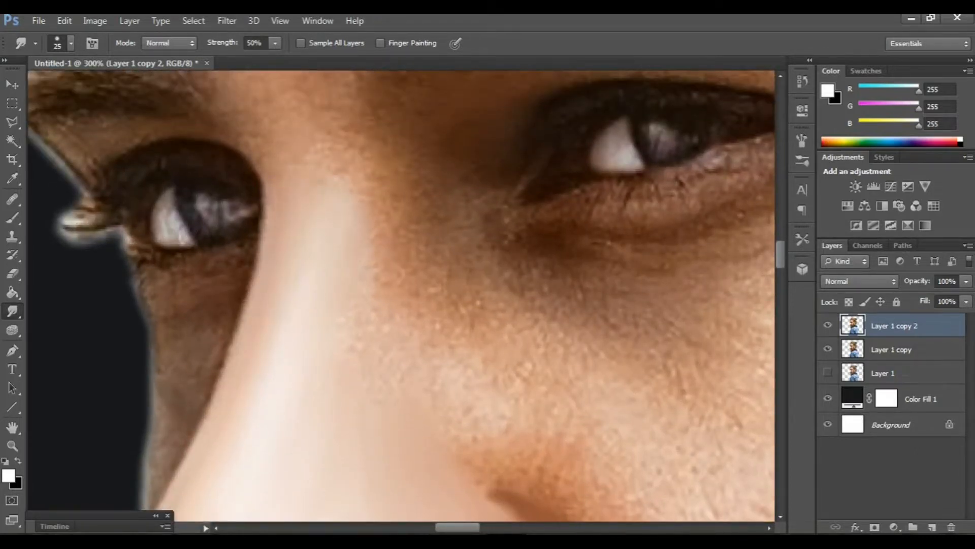
scroll(259, 198, "left", 4)
scroll(259, 197, "up", 1)
left_click(72, 45)
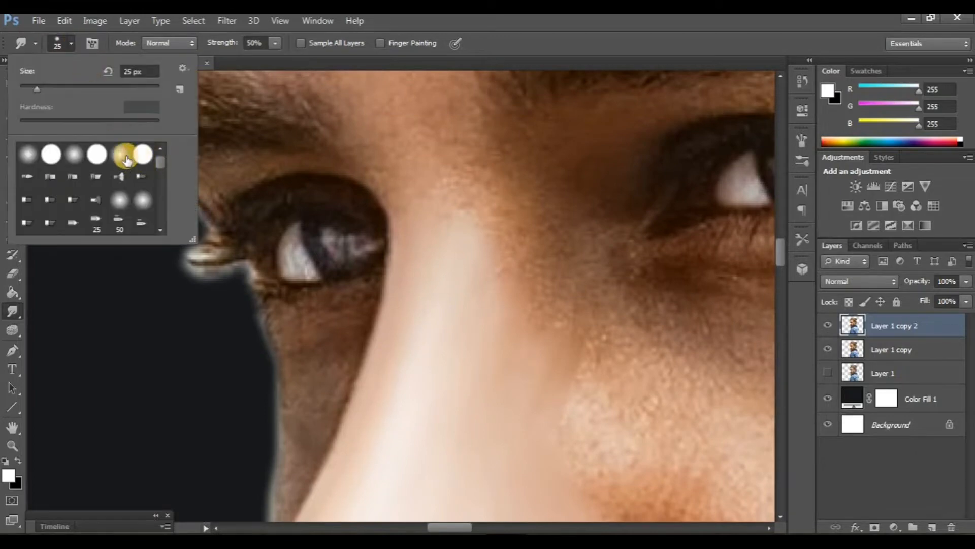
left_click(300, 267)
scroll(320, 273, "left", 1)
scroll(315, 266, "down", 1)
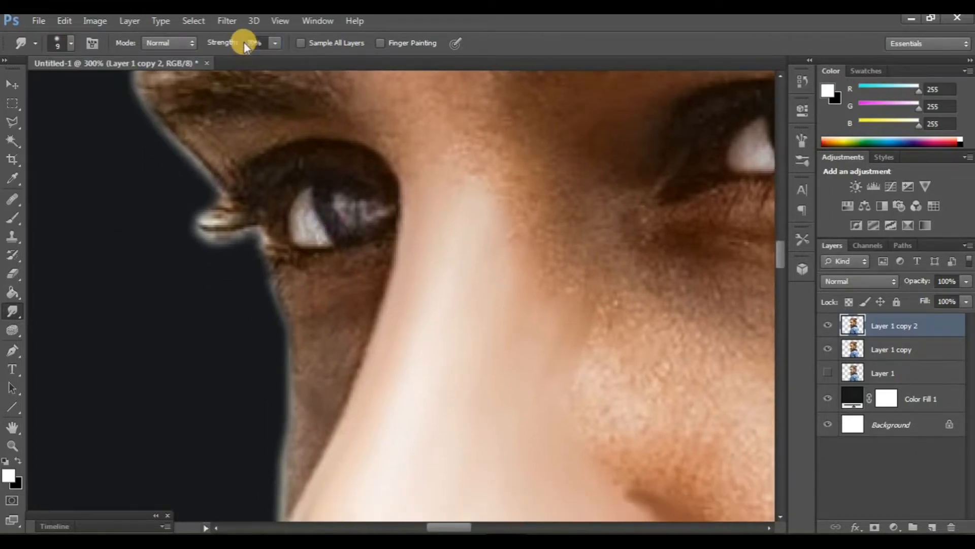
scroll(242, 202, "up", 2)
scroll(242, 203, "right", 1)
scroll(242, 197, "left", 1)
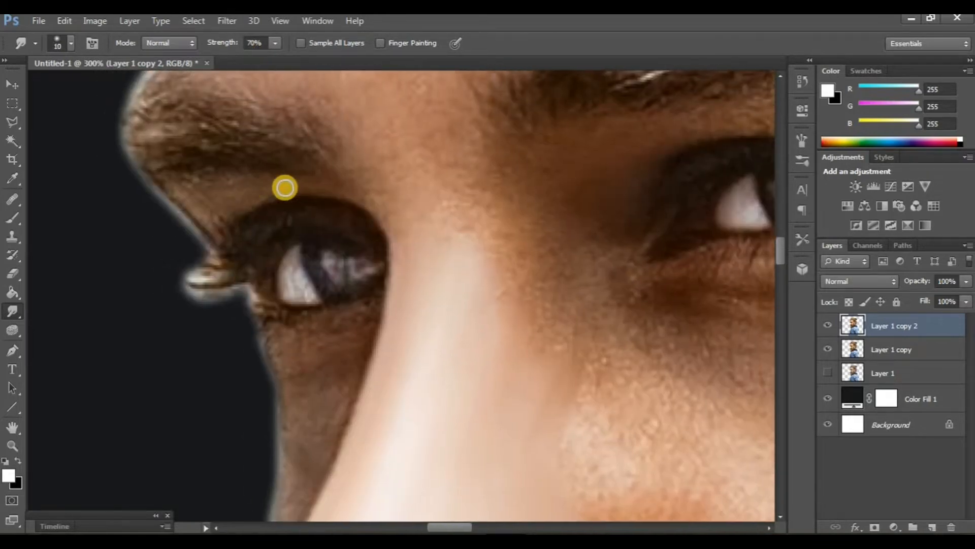
scroll(375, 233, "down", 2)
scroll(396, 218, "left", 1)
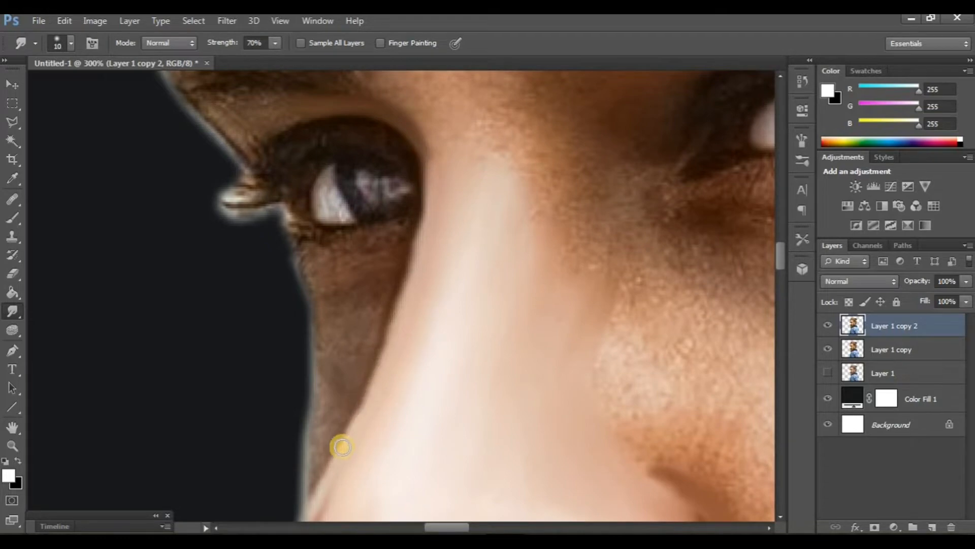
scroll(377, 262, "up", 2)
scroll(330, 195, "left", 1)
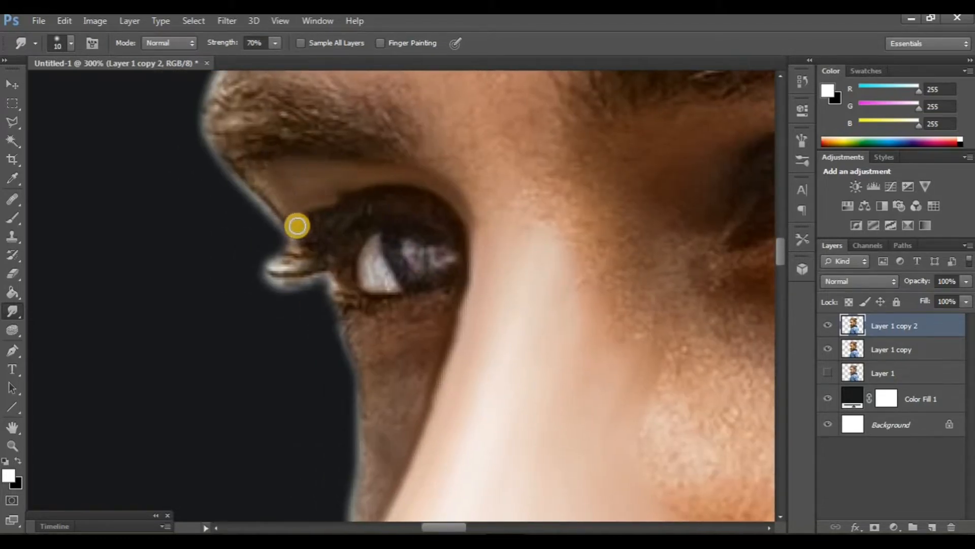
left_click_drag(249, 170, 277, 218)
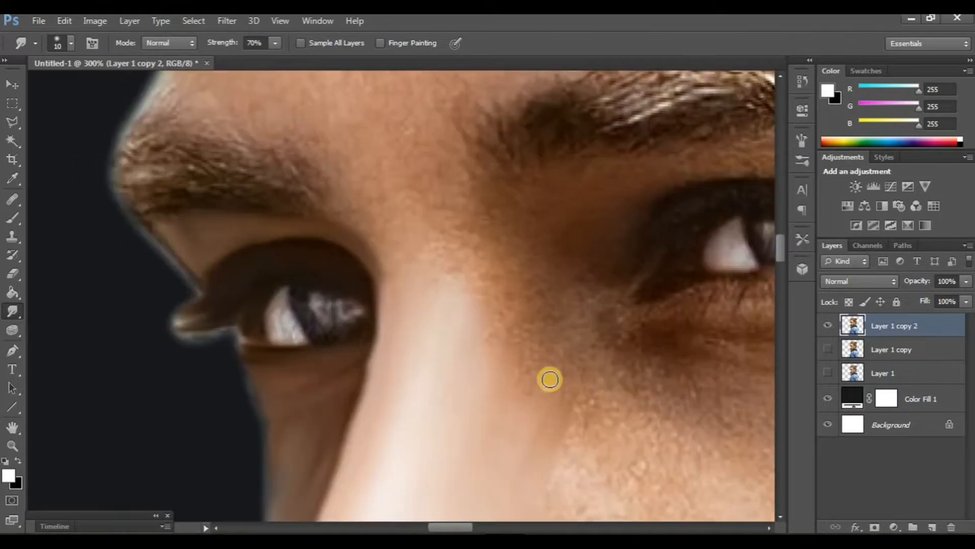
left_click(827, 322)
left_click(828, 323)
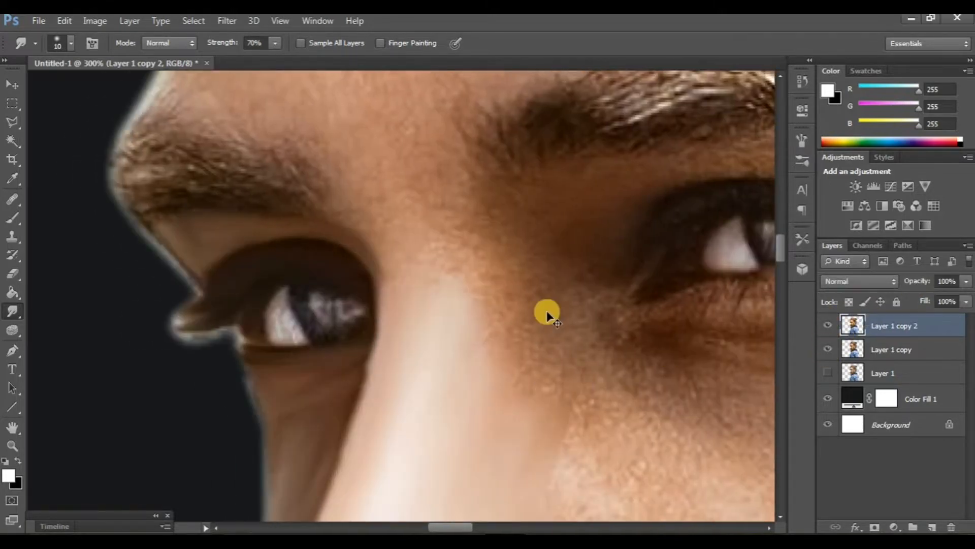
Step: Smudge along the lower lid of the right eye to smooth the skin beneath it
scroll(547, 313, "right", 5)
scroll(520, 303, "up", 5)
scroll(440, 255, "left", 4)
scroll(440, 255, "down", 3)
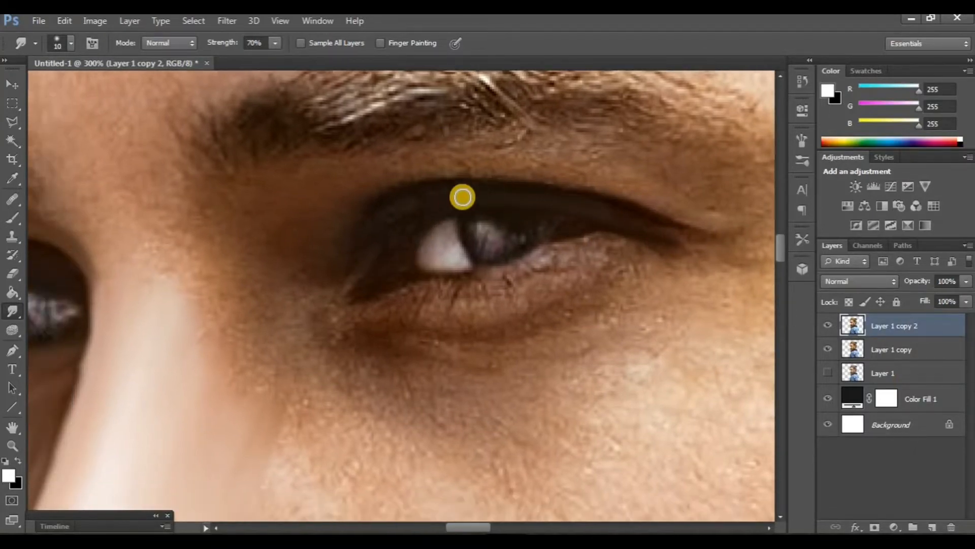
scroll(428, 234, "down", 2)
scroll(429, 246, "right", 2)
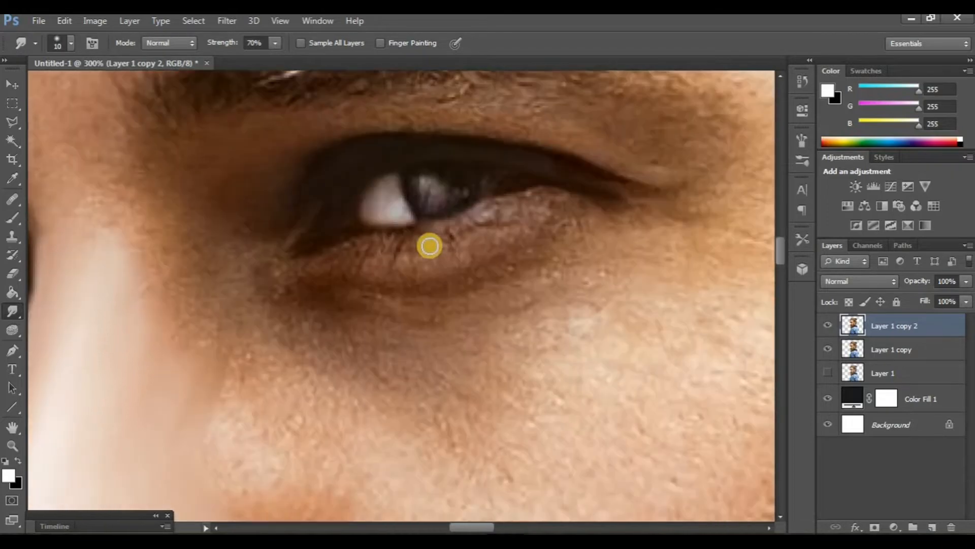
mouse_move(512, 211)
left_mouse_down()
mouse_move(407, 239)
mouse_move(303, 248)
mouse_move(327, 196)
left_mouse_up()
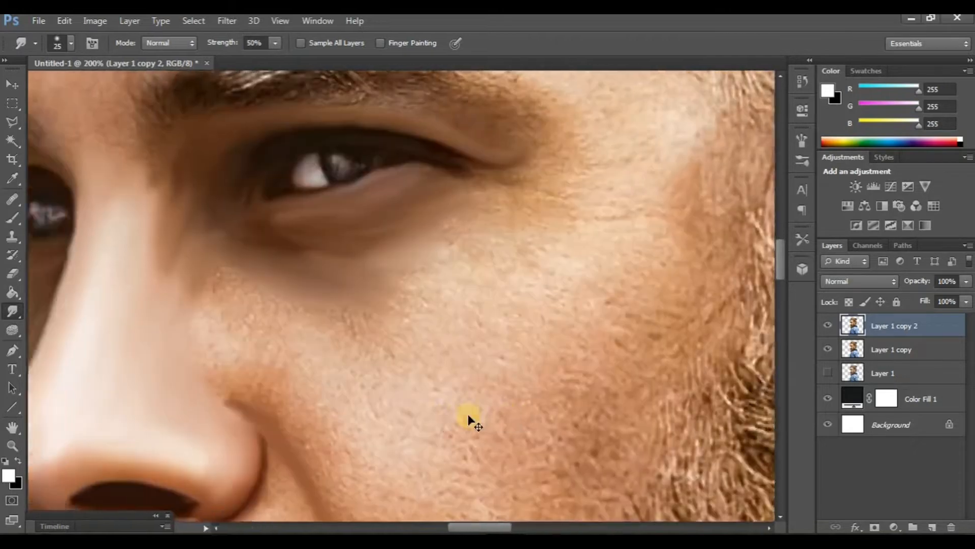
Step: Compare the retouched eye area by toggling the top layer's visibility
scroll(468, 416, "up", 2)
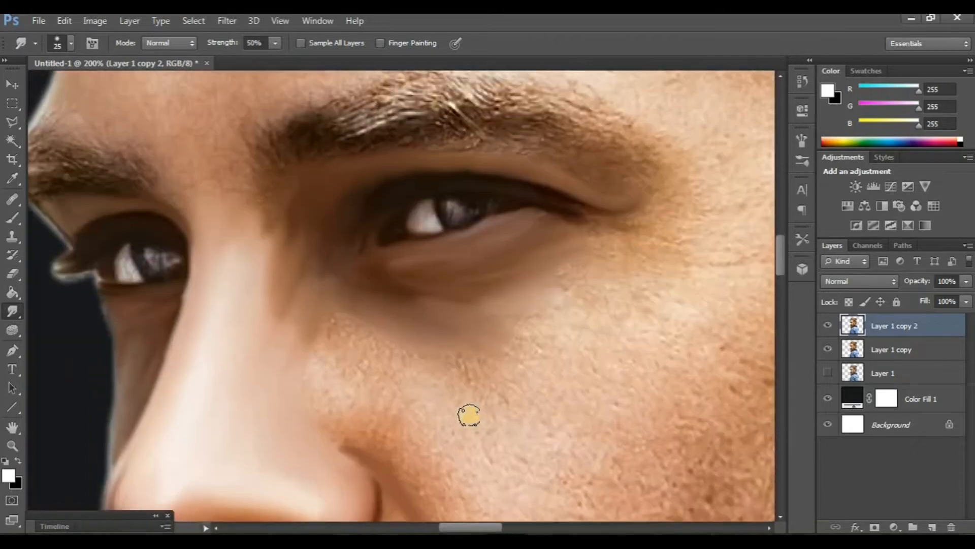
left_click(824, 328)
left_click(825, 328)
left_click(824, 327)
left_click(825, 328)
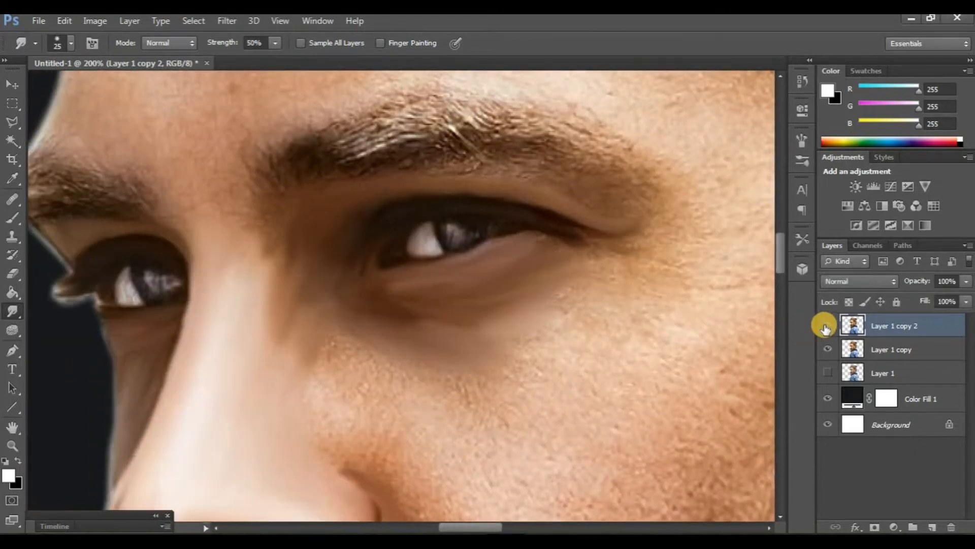
Step: Smudge the skin under and around the right eye and brow with a 25 px brush at 50% strength
scroll(431, 349, "left", 1)
scroll(431, 348, "up", 5)
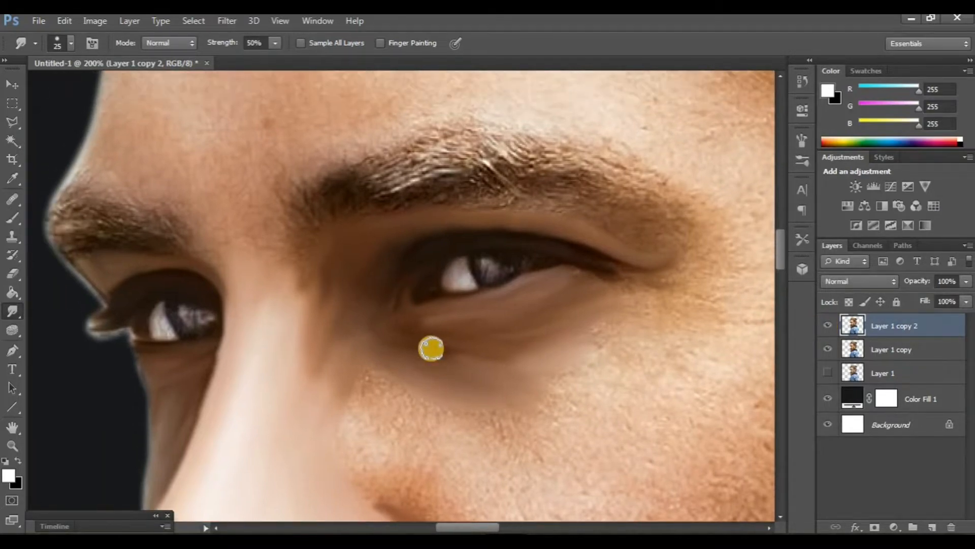
scroll(431, 349, "down", 6)
scroll(430, 349, "right", 2)
scroll(431, 348, "right", 3)
scroll(431, 349, "left", 5)
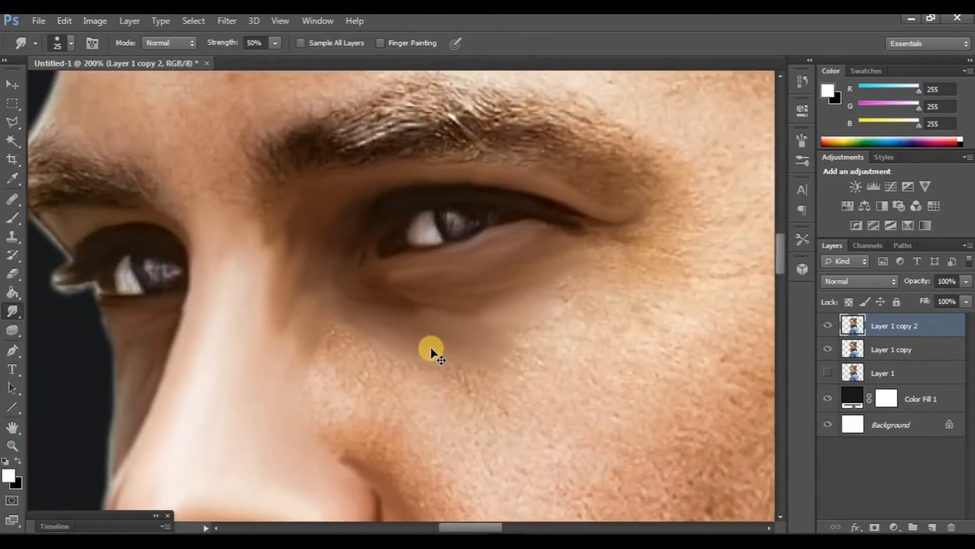
scroll(431, 349, "down", 3)
scroll(430, 349, "right", 3)
scroll(406, 294, "right", 1)
scroll(401, 279, "up", 4)
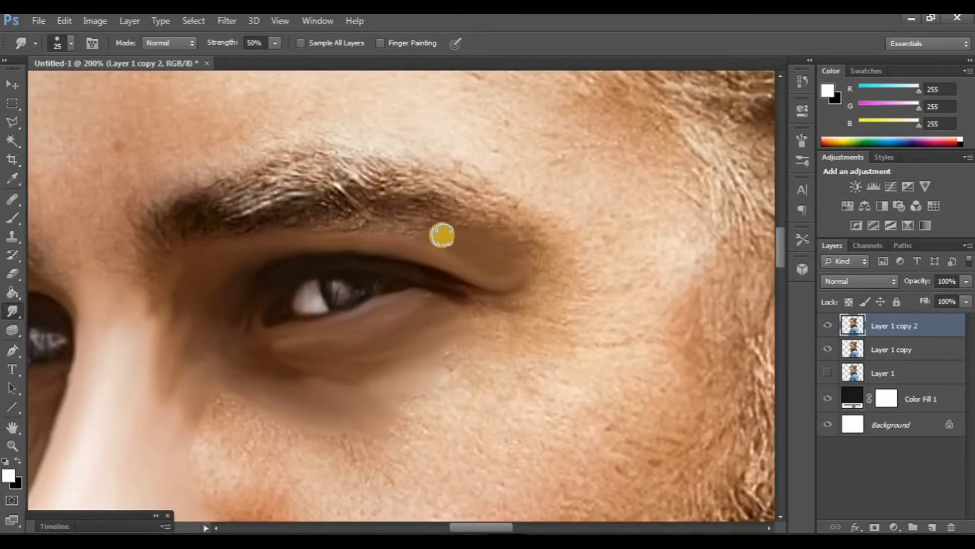
scroll(442, 239, "right", 1)
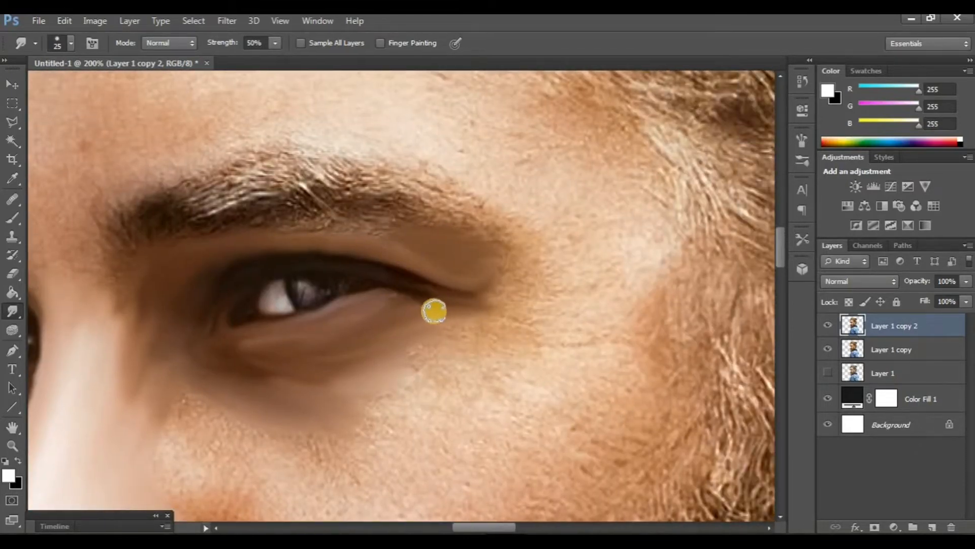
scroll(466, 316, "right", 2)
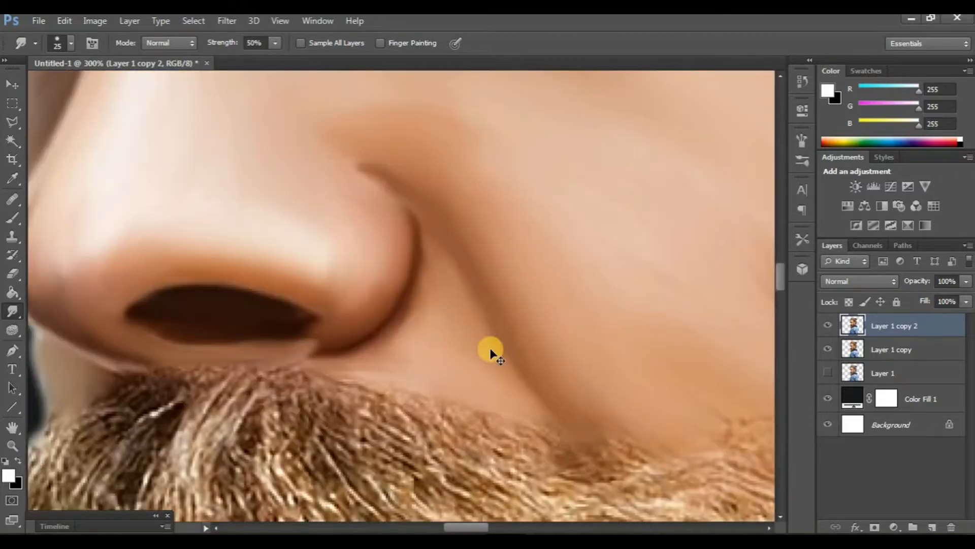
Step: Duplicate the smudged layer and hide the earlier copy beneath it
key("ctrl+minus")
key("ctrl+minus")
scroll(491, 349, "up", 2)
scroll(533, 349, "right", 2)
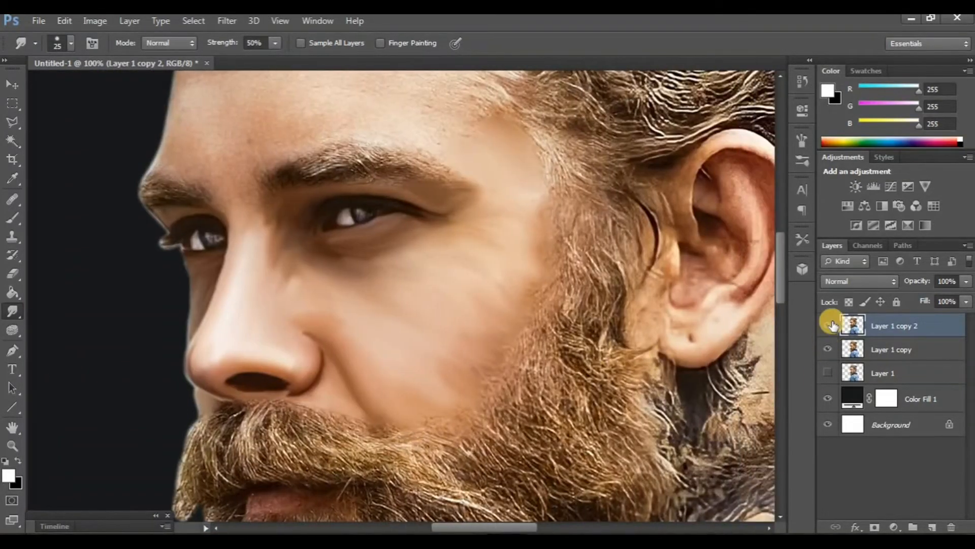
left_click(830, 323)
left_click(830, 323)
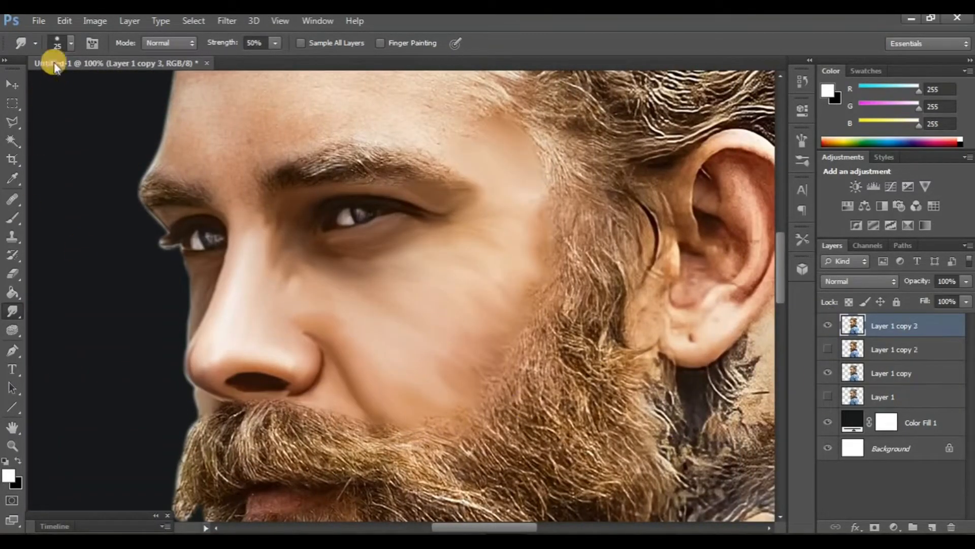
Step: Set the Smudge brush size to 11 px and its strength to 80%
left_click(57, 42)
double_click(33, 199)
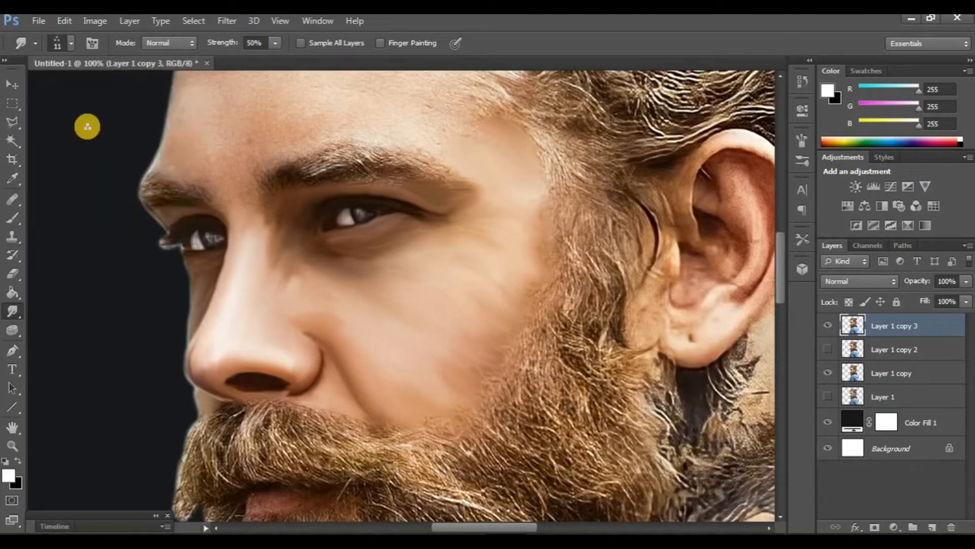
type("80")
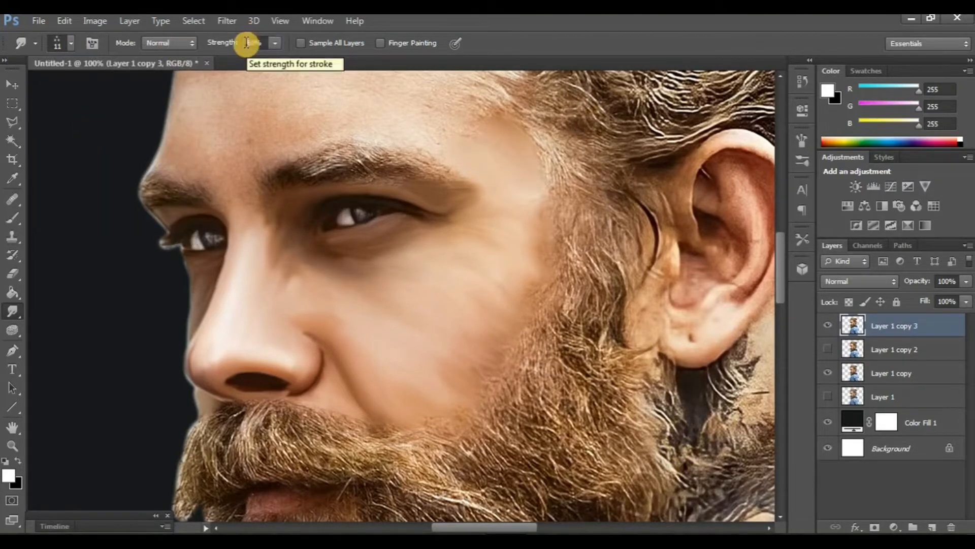
Step: Reduce the Smudge brush to 9 px and smudge the skin beside the left eye on the rotated canvas
scroll(372, 337, "up", 5)
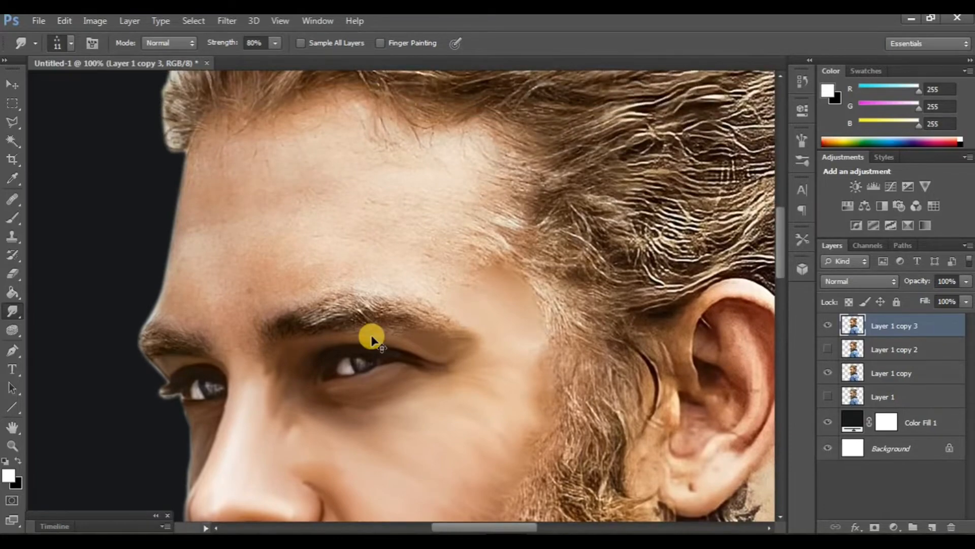
key("ctrl+plus")
scroll(371, 338, "left", 7)
scroll(366, 330, "down", 4)
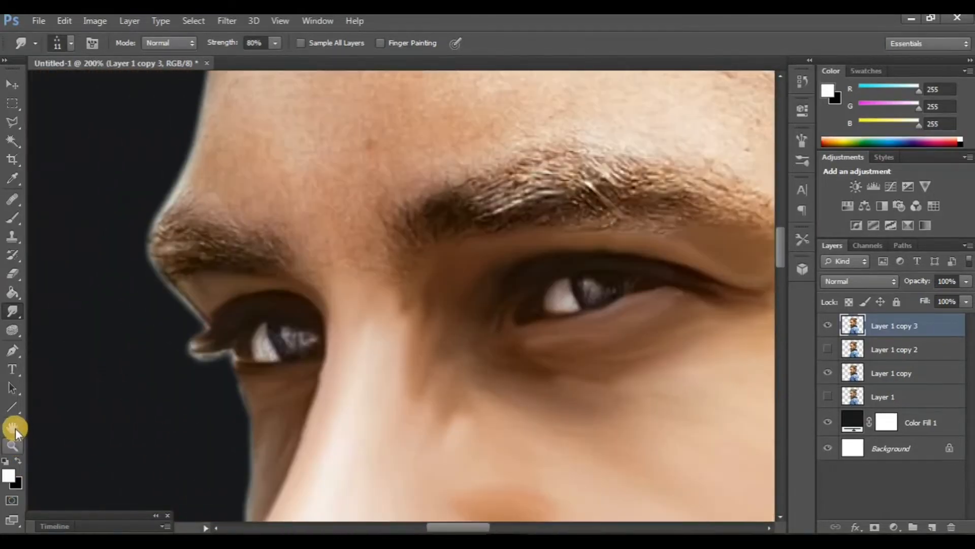
left_click(12, 428)
left_click_drag(146, 374, 176, 377)
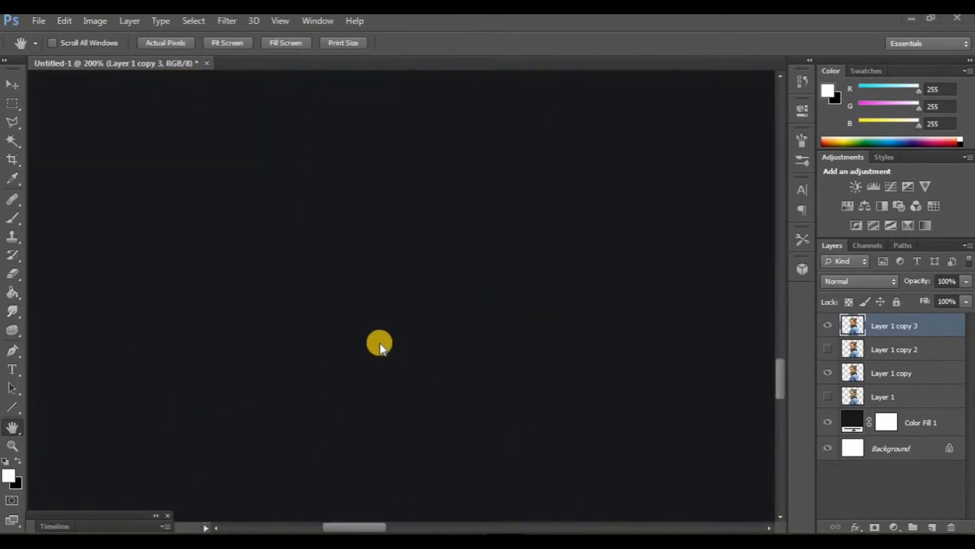
key("r")
left_click_drag(276, 192, 333, 246)
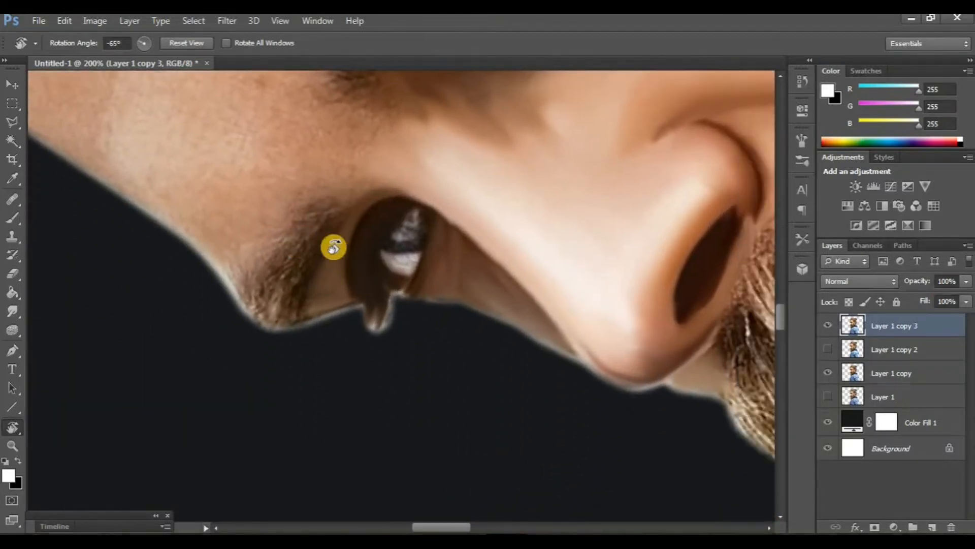
left_click(13, 311)
key("ctrl+plus")
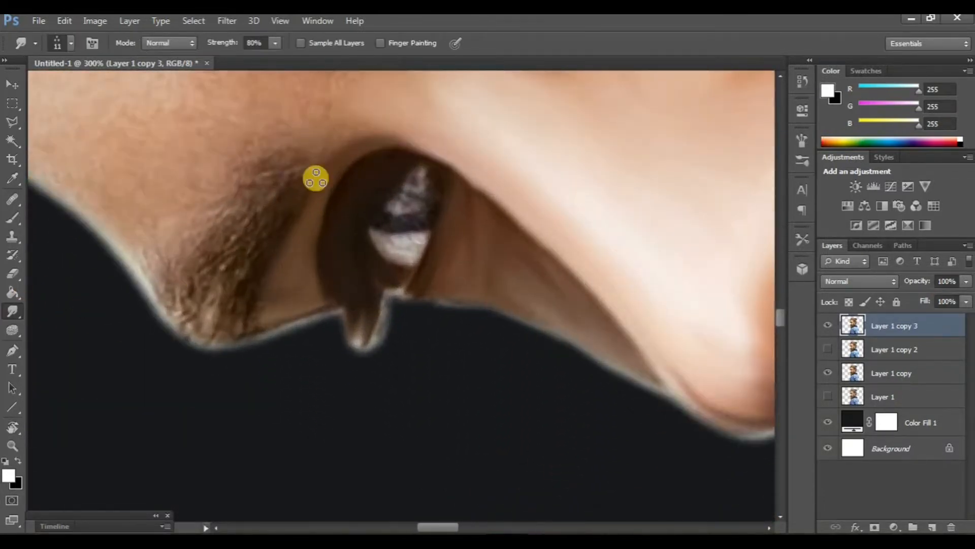
scroll(313, 224, "up", 2)
scroll(312, 246, "up", 1)
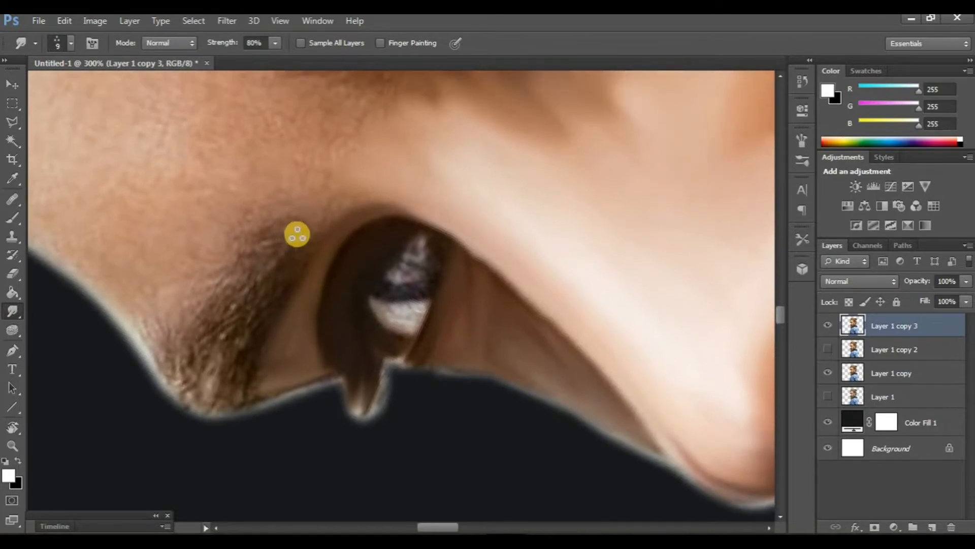
key("bracketleft")
scroll(358, 231, "left", 1)
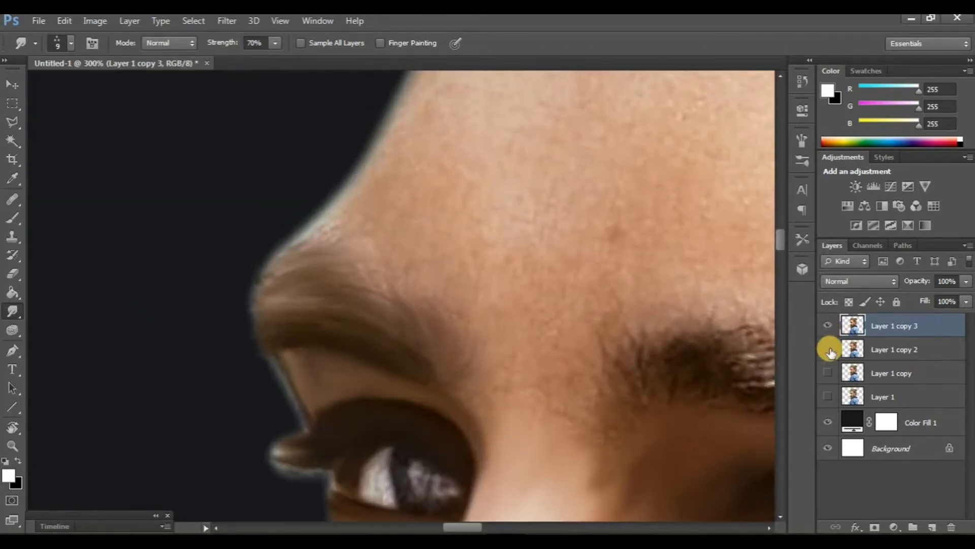
Step: Show Layer 1 copy 2 beneath the top layer and toggle the top layer's visibility to compare the retouch
left_click(830, 352)
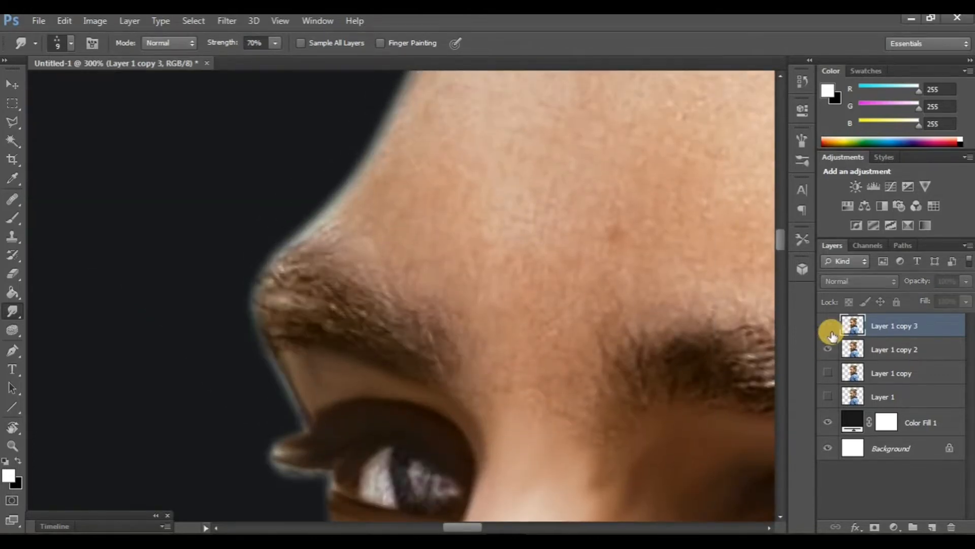
scroll(322, 337, "right", 2)
left_click(13, 425)
left_click_drag(167, 345, 189, 340)
scroll(224, 337, "right", 2)
key("ctrl+1")
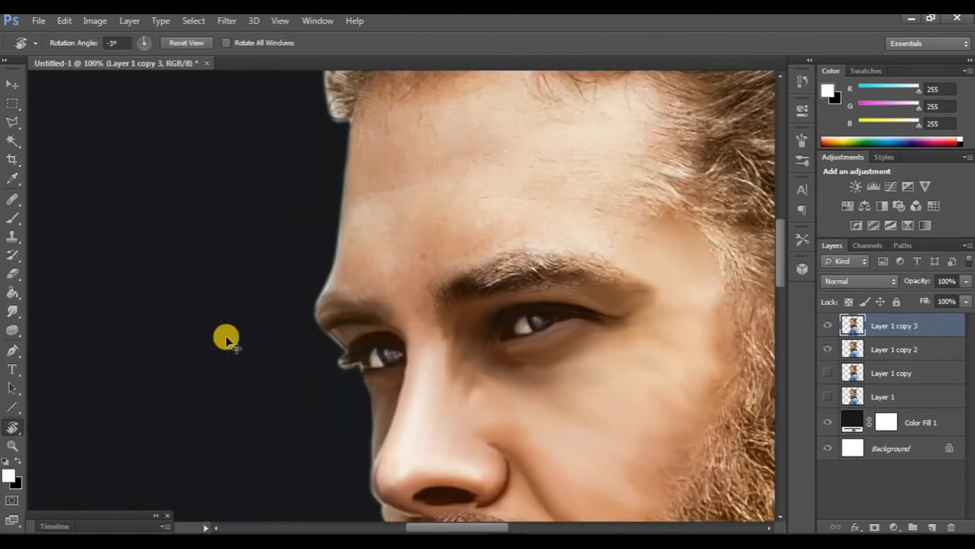
scroll(234, 332, "right", 2)
left_click(828, 330)
left_click(828, 329)
scroll(441, 393, "right", 2)
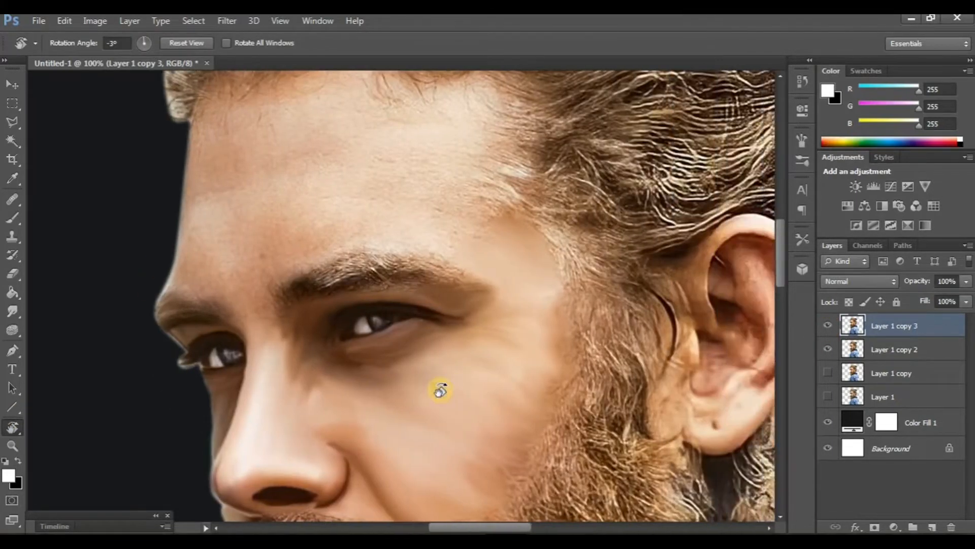
Step: Smudge the skin between the right eyebrow and the eye on the rotated canvas
key("ctrl+plus")
key("ctrl+plus")
key("ctrl+minus")
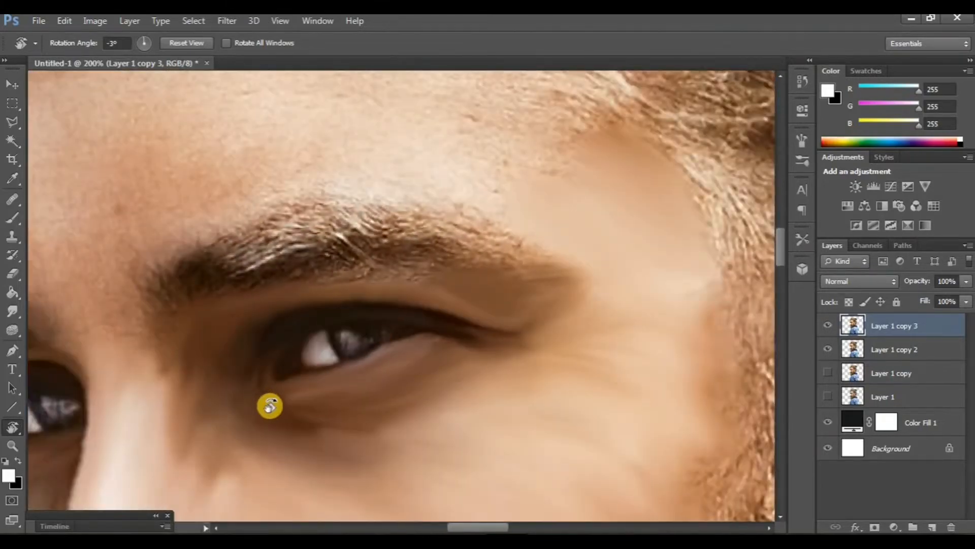
left_click_drag(239, 387, 326, 412)
scroll(277, 348, "down", 2)
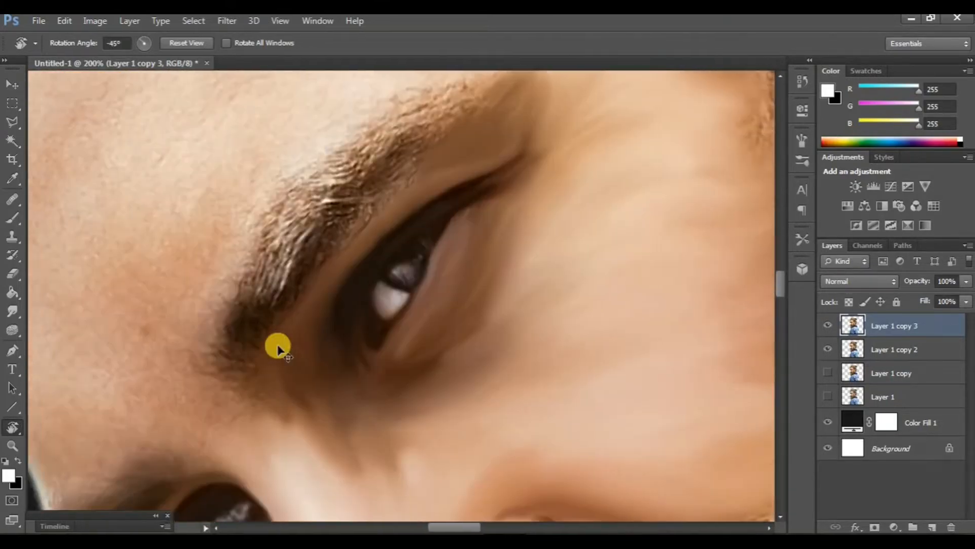
scroll(278, 349, "left", 1)
left_click(12, 311)
scroll(276, 311, "down", 1)
mouse_move(276, 311)
left_mouse_down()
mouse_move(241, 298)
mouse_move(287, 304)
mouse_move(237, 306)
mouse_move(290, 310)
mouse_move(226, 319)
mouse_move(293, 321)
mouse_move(224, 330)
mouse_move(284, 297)
mouse_move(246, 276)
left_mouse_up()
left_click_drag(302, 290, 254, 264)
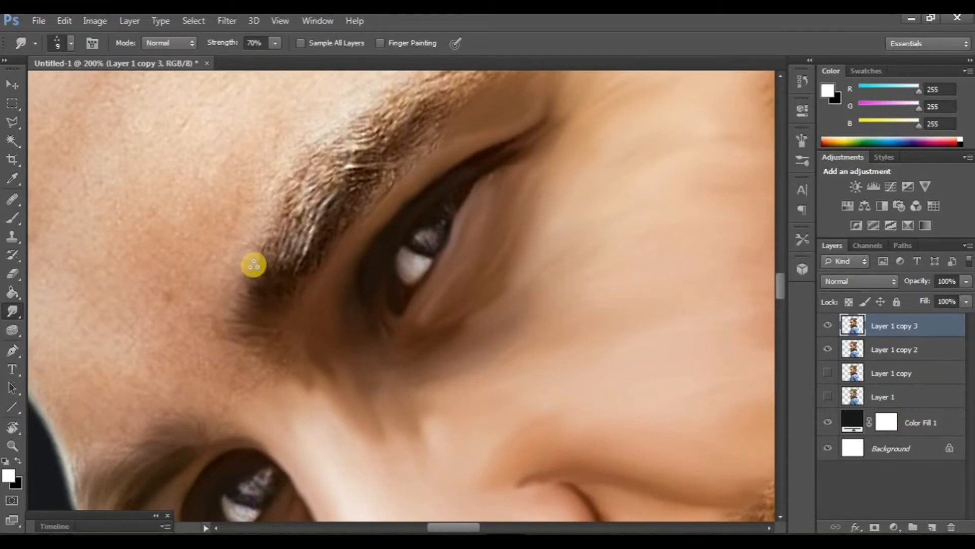
Step: Enlarge the Smudge brush to 10 px and smudge along the upper edge of the right eyebrow
key("ctrl+plus")
scroll(432, 358, "up", 7)
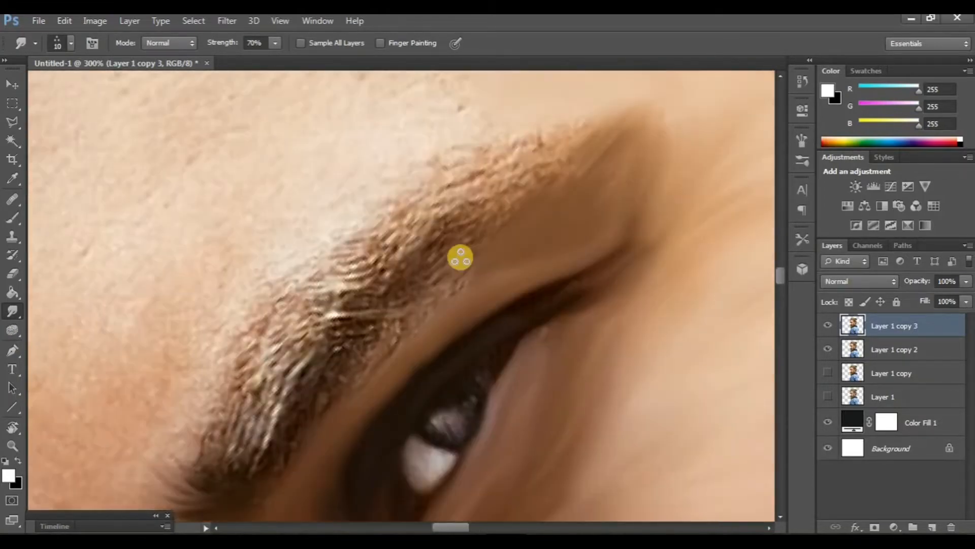
key("bracketright")
left_click_drag(436, 204, 542, 182)
left_click_drag(420, 183, 562, 151)
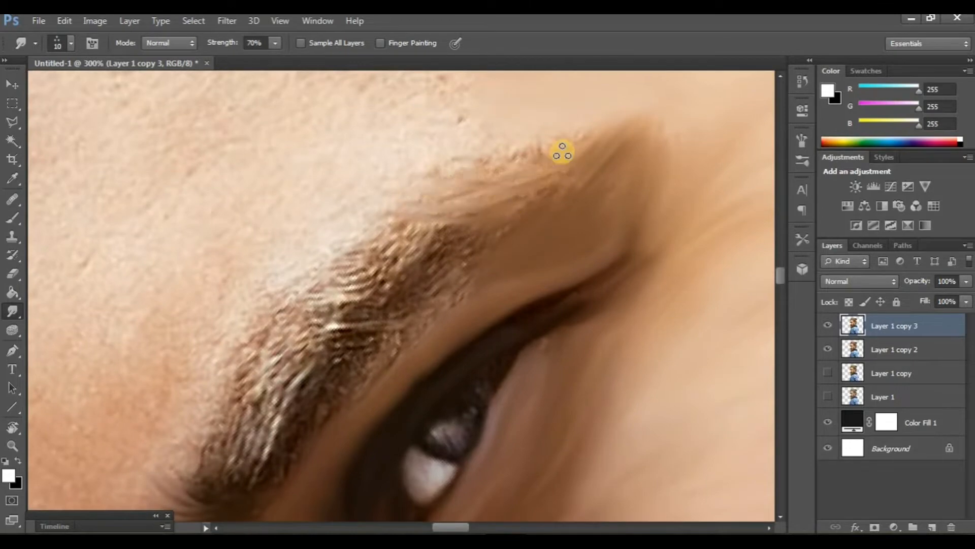
left_click_drag(399, 235, 509, 223)
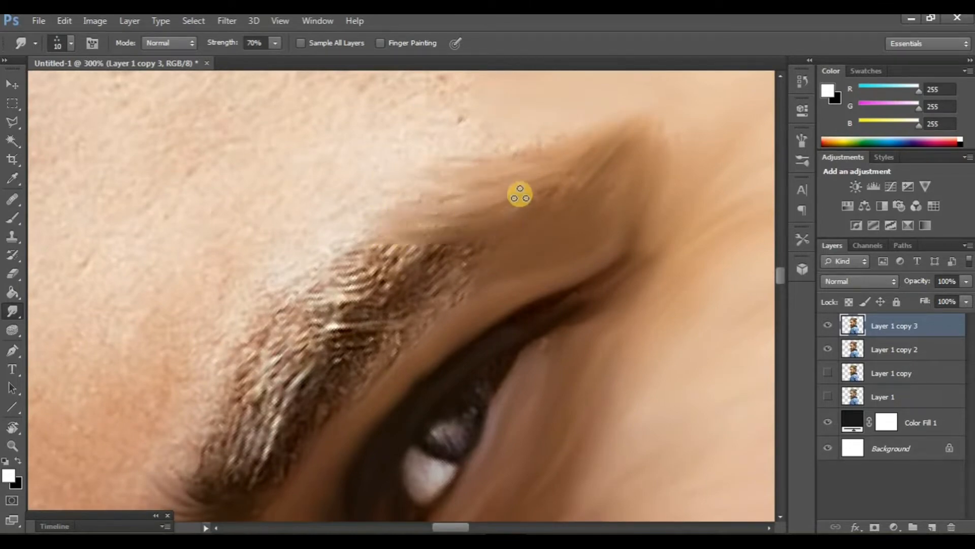
Step: Smudge the right eyebrow hairs into soft strokes running along the brow
left_click(11, 431)
left_click_drag(287, 443, 220, 293)
scroll(177, 305, "up", 1)
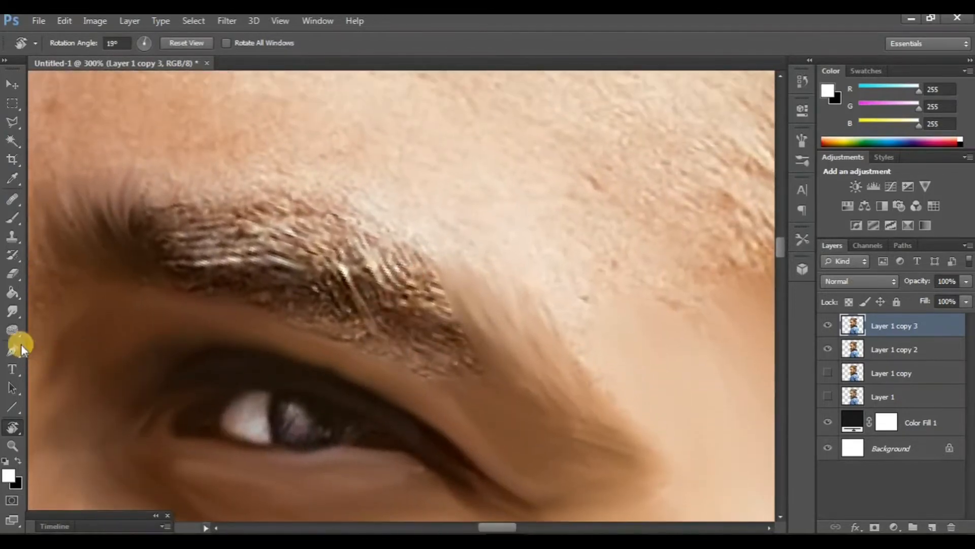
left_click(13, 311)
mouse_move(179, 267)
left_mouse_down()
mouse_move(216, 233)
mouse_move(193, 231)
mouse_move(280, 207)
mouse_move(203, 203)
mouse_move(298, 193)
left_mouse_up()
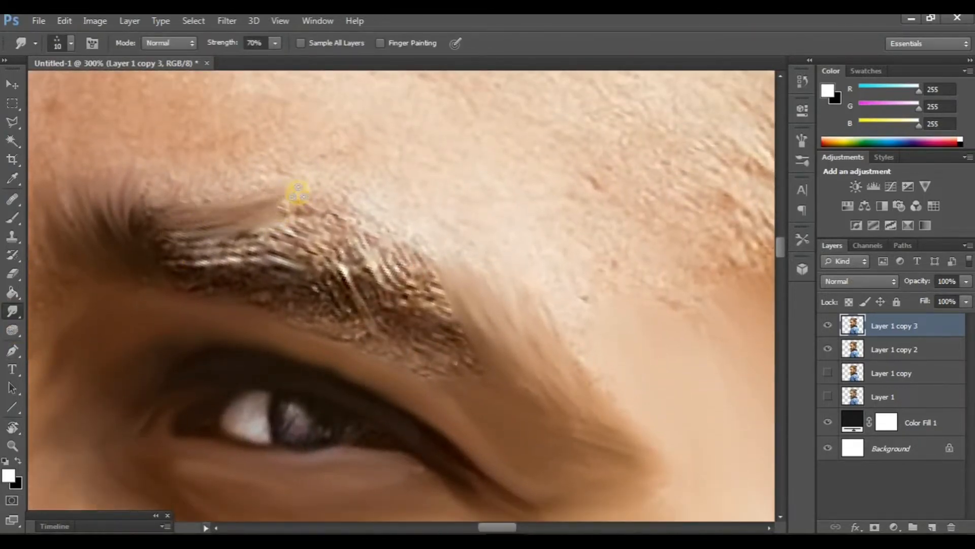
left_click_drag(165, 237, 304, 221)
mouse_move(167, 247)
left_mouse_down()
mouse_move(301, 238)
mouse_move(315, 251)
left_mouse_up()
left_click_drag(167, 268, 325, 280)
left_click_drag(163, 279, 350, 282)
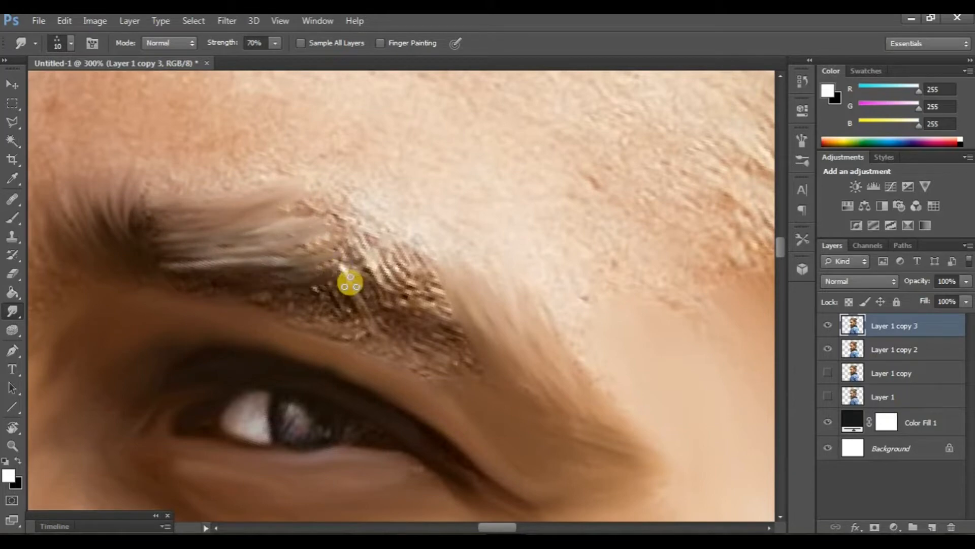
left_click_drag(172, 256, 250, 239)
left_click_drag(125, 214, 204, 216)
Step: Smudge the lower part of the brow and blend it toward the outer corner of the eye
scroll(330, 257, "down", 1)
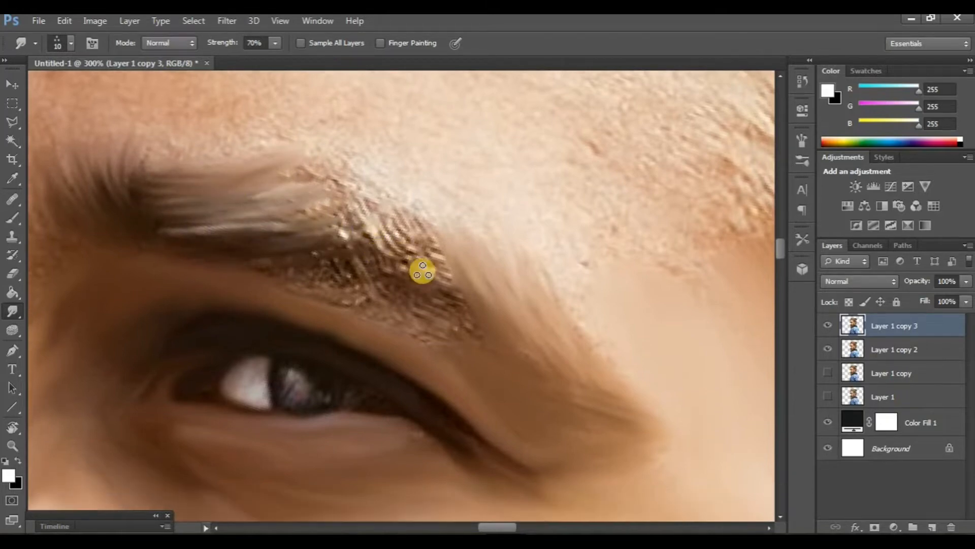
left_click_drag(423, 270, 483, 309)
left_click_drag(325, 247, 399, 240)
left_click_drag(323, 263, 442, 265)
left_click_drag(326, 274, 397, 277)
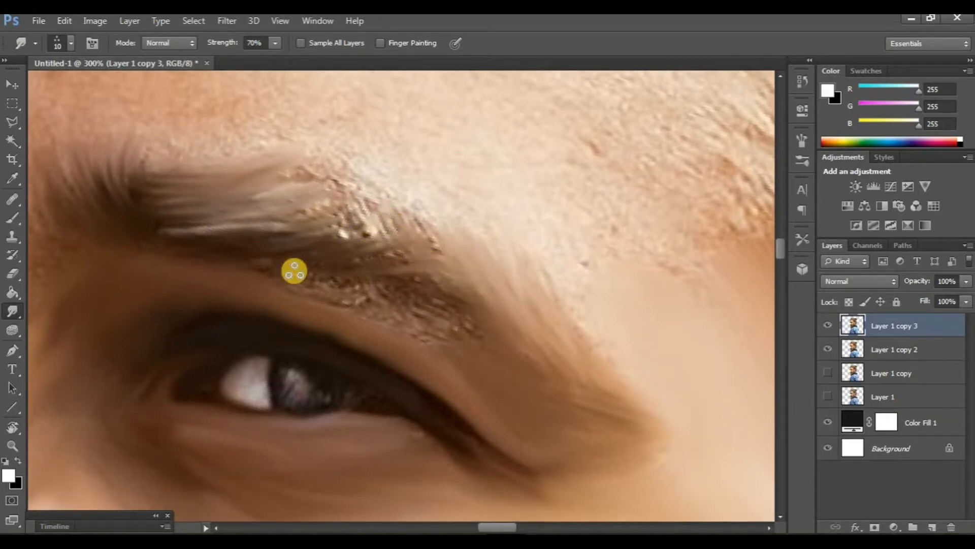
mouse_move(294, 272)
left_mouse_down()
mouse_move(470, 290)
mouse_move(393, 313)
mouse_move(485, 325)
left_mouse_up()
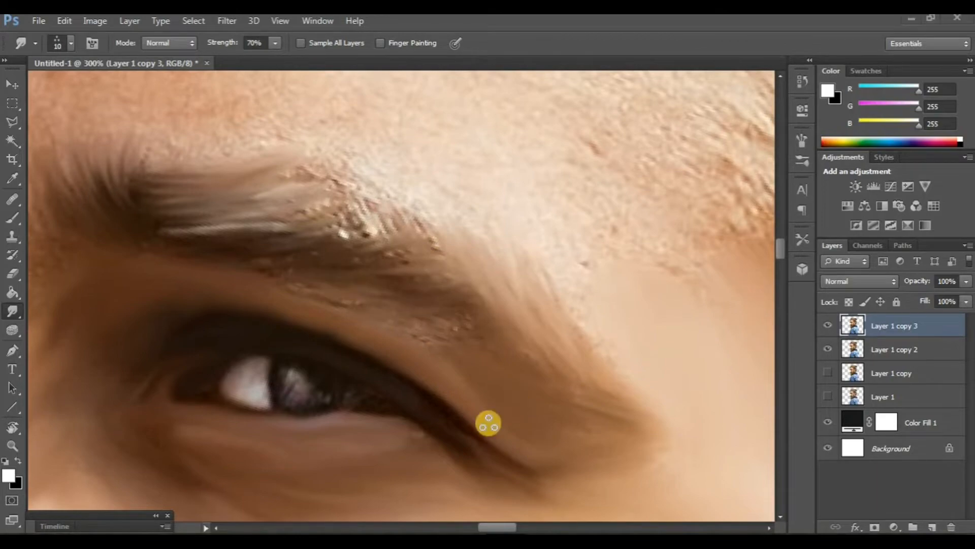
Step: Compare the brow retouch by toggling the top layer's visibility and review the whole face
scroll(487, 421, "down", 4)
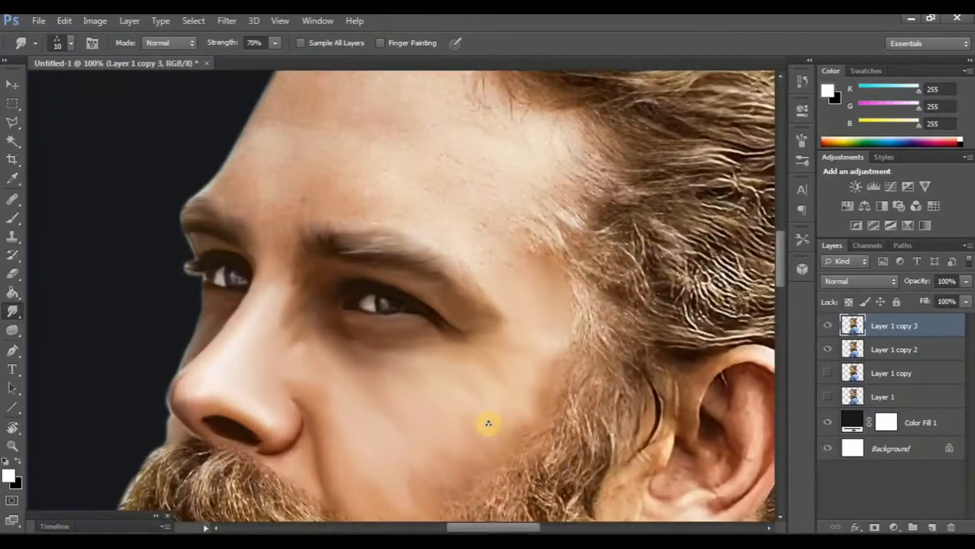
scroll(488, 423, "up", 1)
left_click(825, 325)
left_click(824, 325)
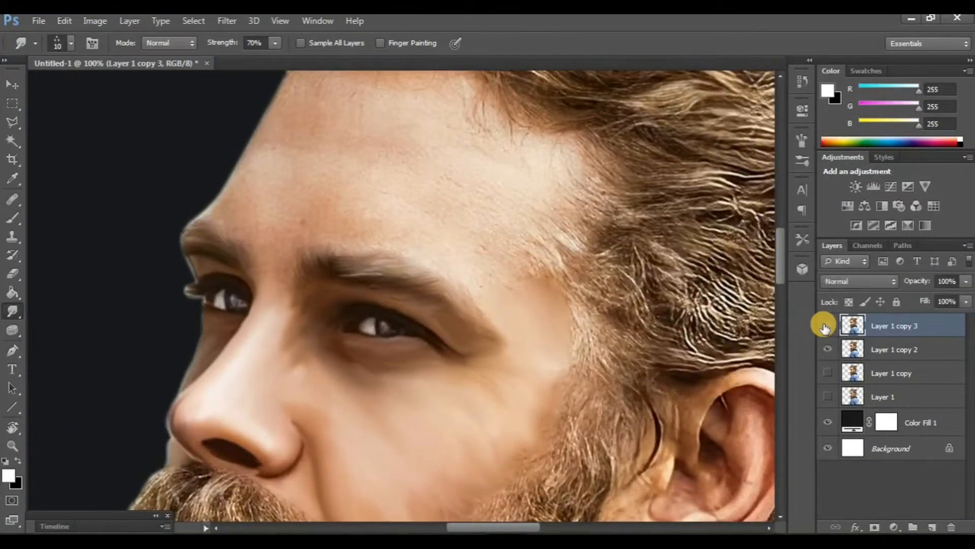
left_click(5, 429)
left_click_drag(159, 283, 203, 363)
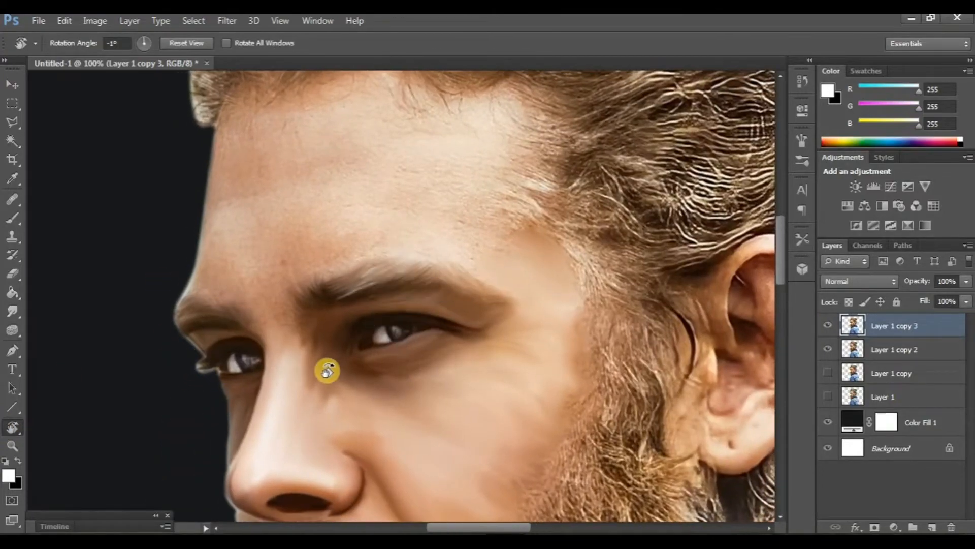
key("ctrl+minus")
key("ctrl+minus")
scroll(487, 434, "down", 2)
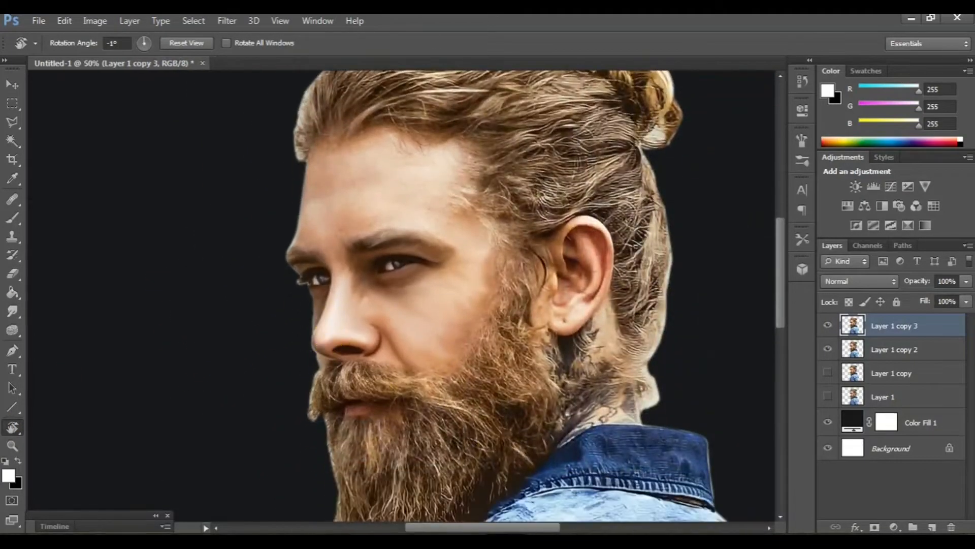
Step: Duplicate the smudged layer and hide all earlier copies beneath it
left_click(13, 309)
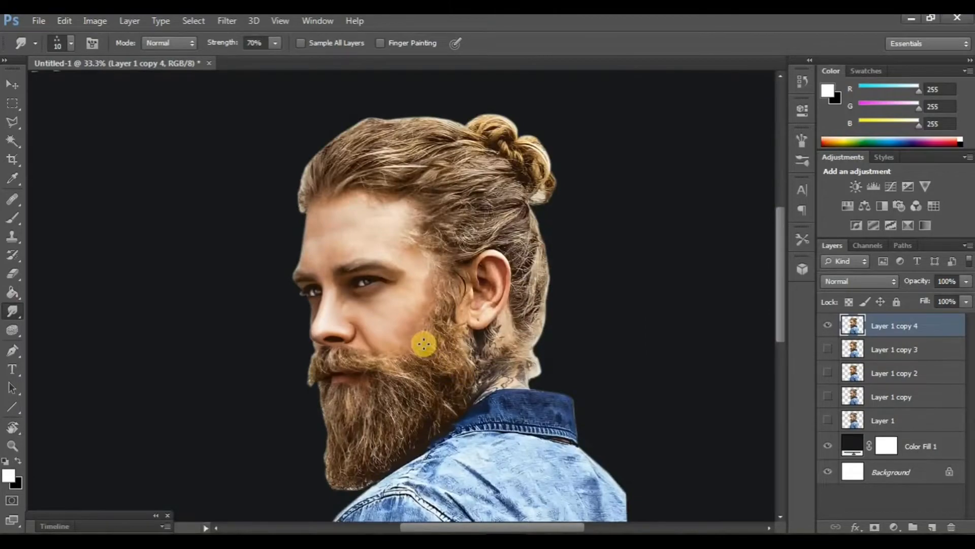
key("ctrl+plus")
key("ctrl+plus")
scroll(420, 344, "up", 5)
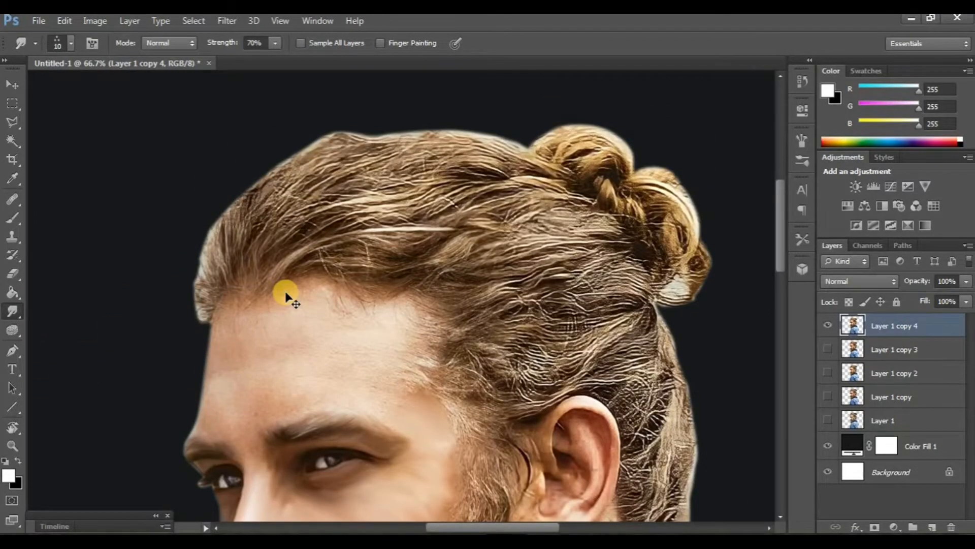
key("ctrl+plus")
scroll(245, 285, "left", 2)
scroll(246, 285, "up", 1)
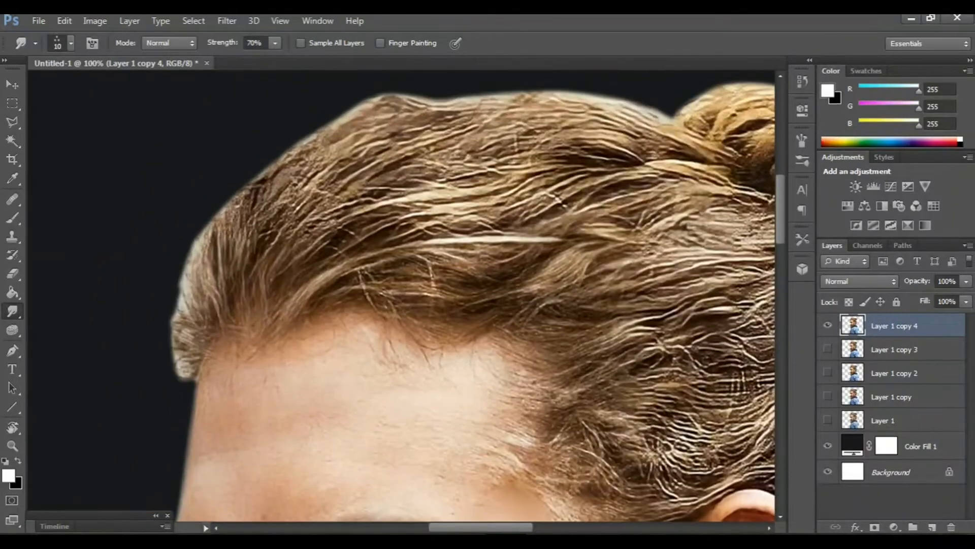
Step: Set the Smudge strength to 80% with the canvas rotated toward the hairline
left_click(9, 426)
left_click_drag(171, 282, 399, 286)
scroll(403, 344, "down", 5)
scroll(399, 287, "right", 3)
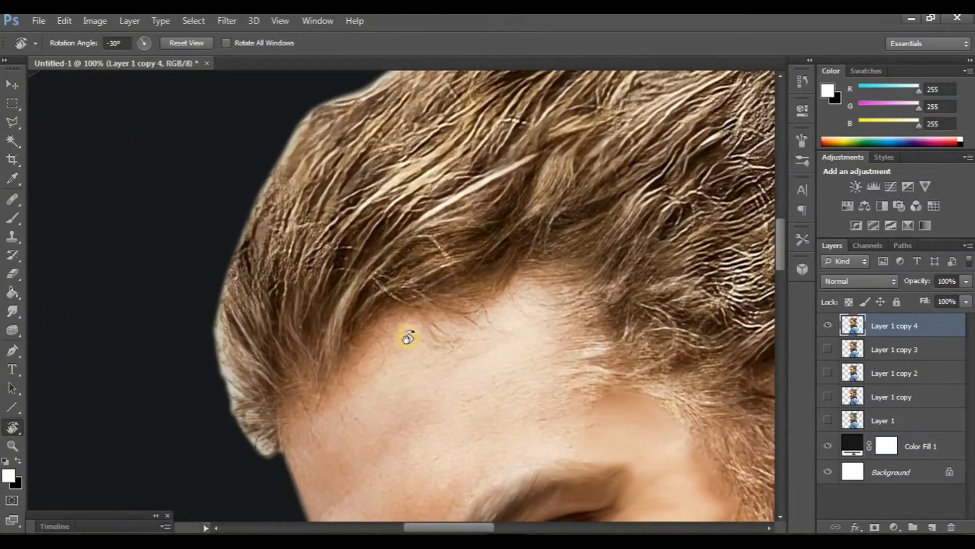
mouse_move(402, 403)
left_mouse_down()
mouse_move(305, 337)
mouse_move(298, 322)
left_mouse_up()
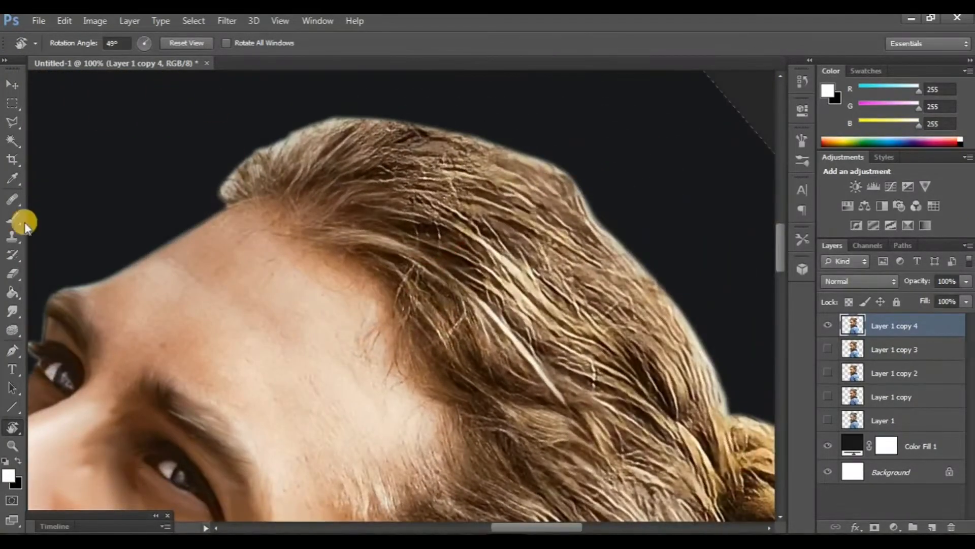
left_click(12, 311)
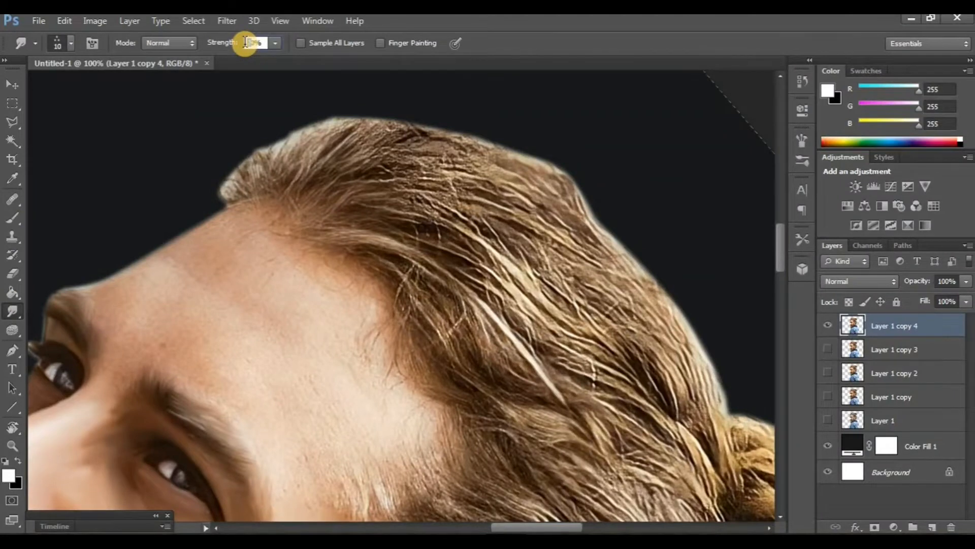
type("80")
key("Return")
Step: Smudge the front hairline at the temple outward into soft, blended strands on the top layer
scroll(276, 321, "right", 3)
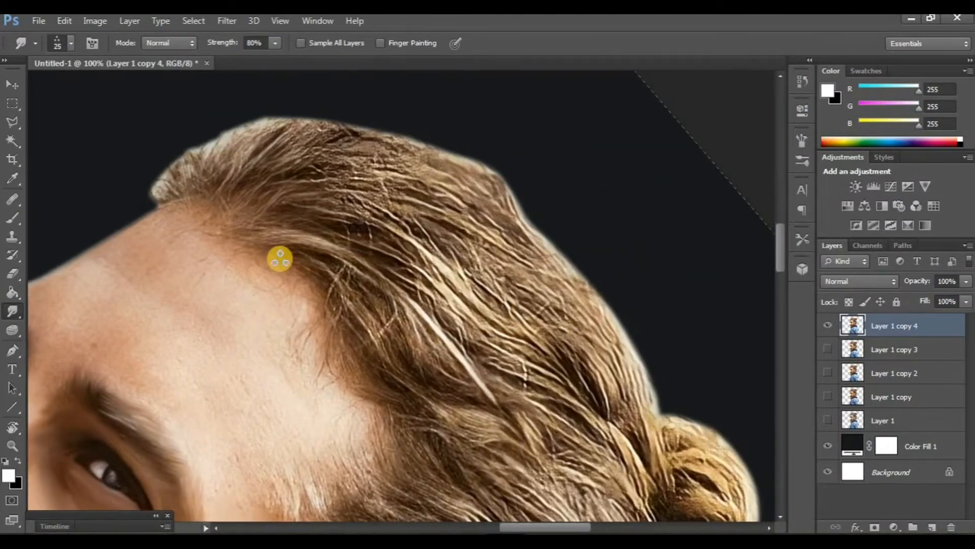
scroll(318, 221, "left", 1)
scroll(318, 221, "left", 3)
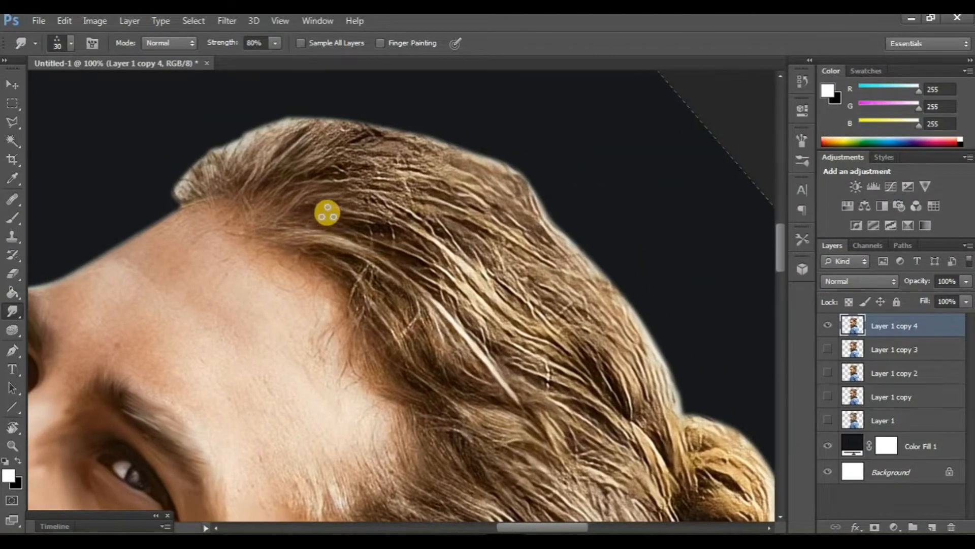
mouse_move(308, 221)
left_mouse_down()
mouse_move(345, 185)
mouse_move(336, 168)
mouse_move(278, 225)
mouse_move(359, 151)
mouse_move(270, 221)
left_mouse_up()
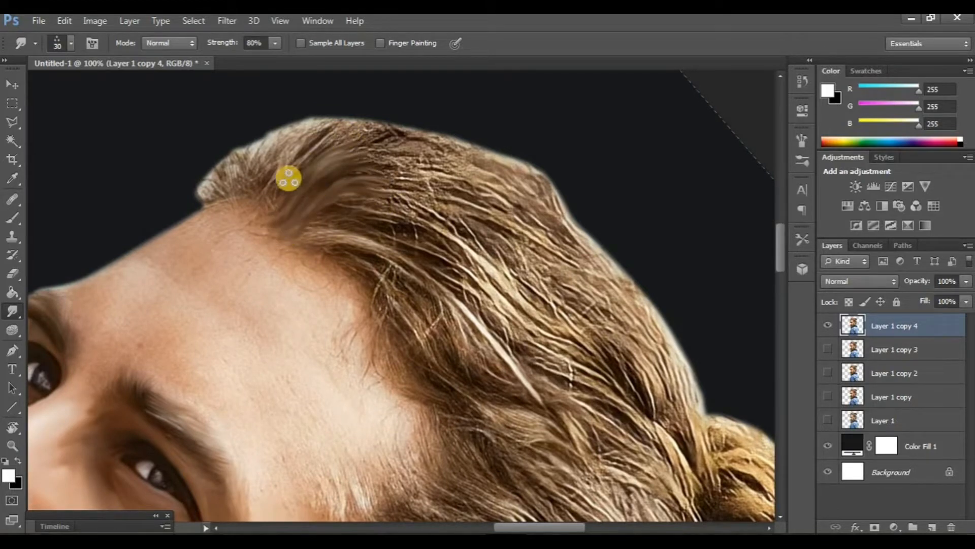
mouse_move(288, 178)
left_mouse_down()
mouse_move(264, 218)
mouse_move(305, 138)
mouse_move(274, 195)
mouse_move(282, 151)
mouse_move(264, 185)
mouse_move(261, 150)
mouse_move(251, 205)
mouse_move(243, 171)
mouse_move(242, 199)
mouse_move(221, 172)
mouse_move(239, 197)
mouse_move(204, 182)
left_mouse_up()
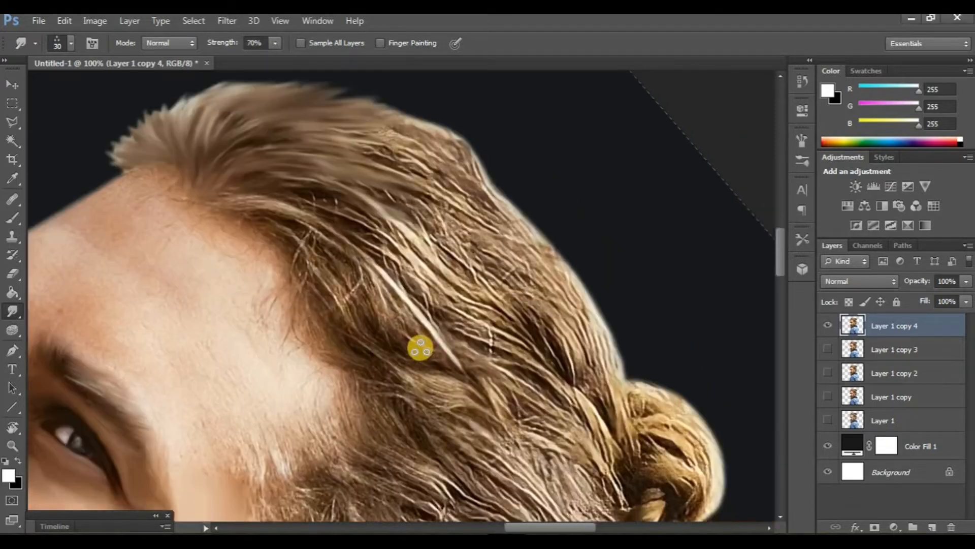
left_click_drag(420, 349, 453, 337)
mouse_move(361, 189)
left_mouse_down()
mouse_move(382, 200)
mouse_move(312, 190)
mouse_move(253, 202)
mouse_move(356, 182)
mouse_move(295, 177)
mouse_move(267, 188)
mouse_move(361, 168)
mouse_move(296, 168)
left_mouse_up()
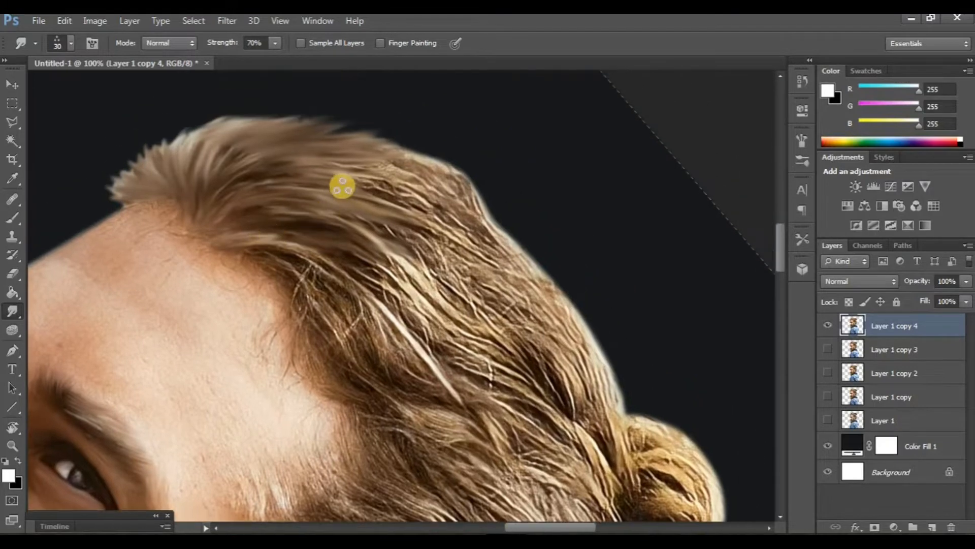
Step: Smudge the hair strands behind the hairline along their flow at 70% strength
scroll(344, 187, "down", 2)
left_click_drag(330, 206, 384, 232)
left_click_drag(313, 190, 348, 208)
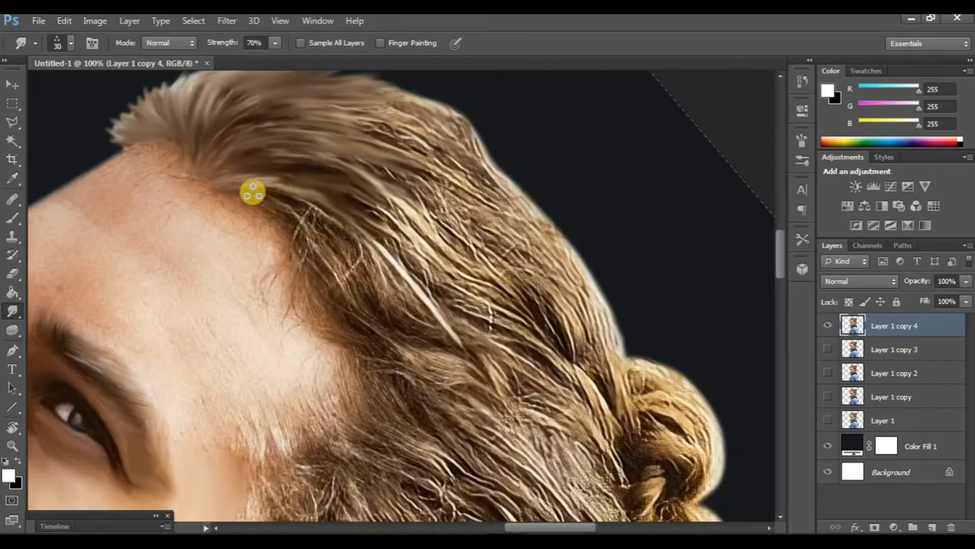
left_click_drag(253, 192, 382, 246)
mouse_move(326, 217)
left_mouse_down()
mouse_move(255, 204)
mouse_move(370, 255)
mouse_move(386, 287)
mouse_move(321, 245)
mouse_move(384, 310)
mouse_move(324, 233)
mouse_move(346, 290)
mouse_move(309, 237)
left_mouse_up()
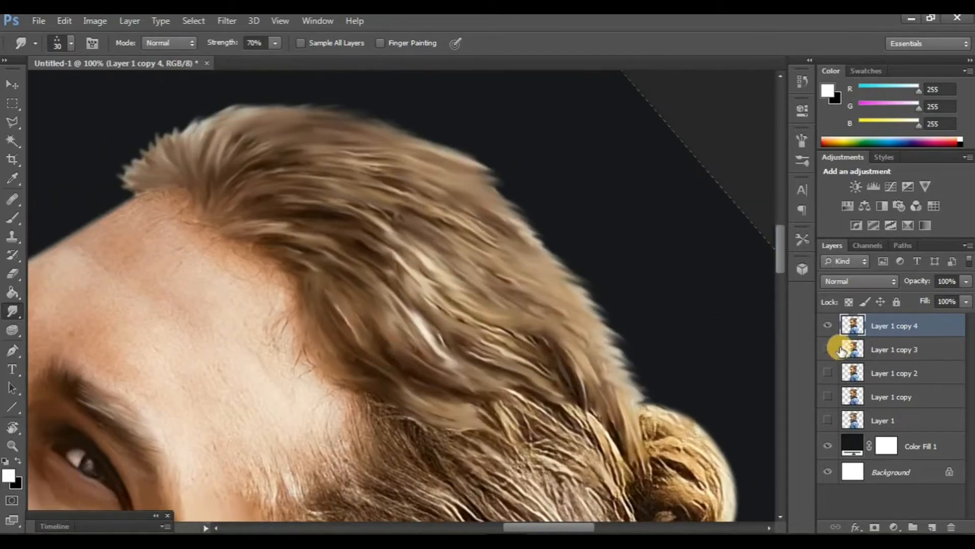
Step: Compare the hair retouch by toggling the top layers' visibility and review the whole head at lower zoom
left_click(831, 341)
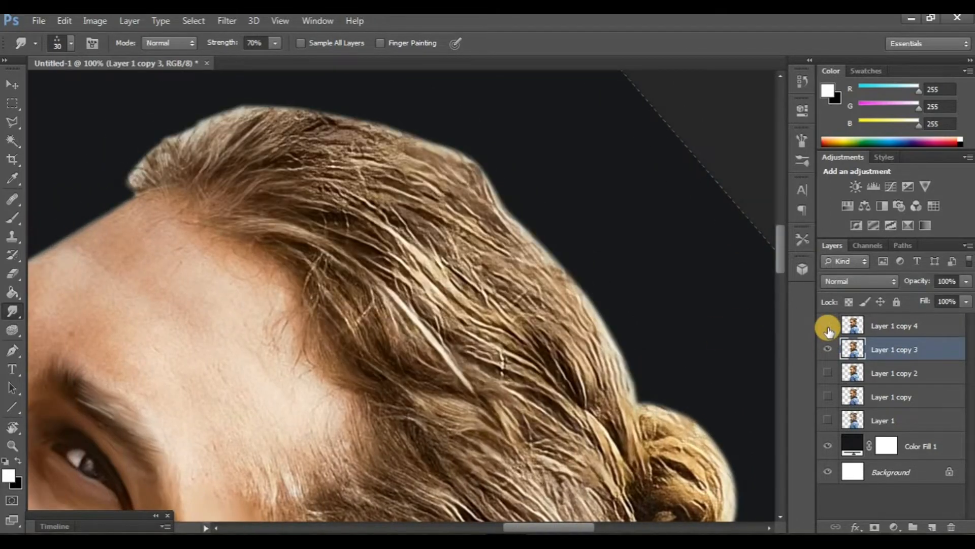
left_click(828, 328)
left_click(20, 411)
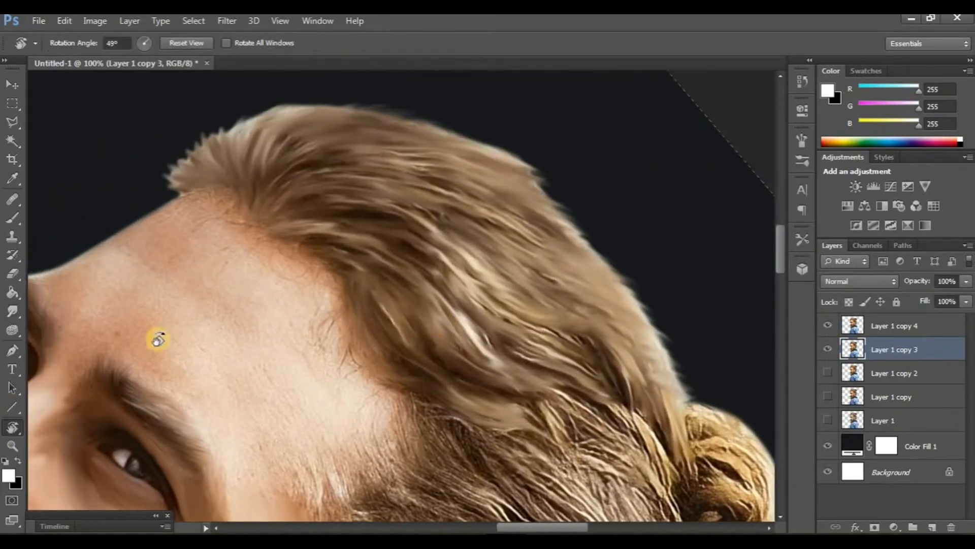
left_click_drag(157, 337, 344, 358)
key("ctrl+minus")
key("ctrl+minus")
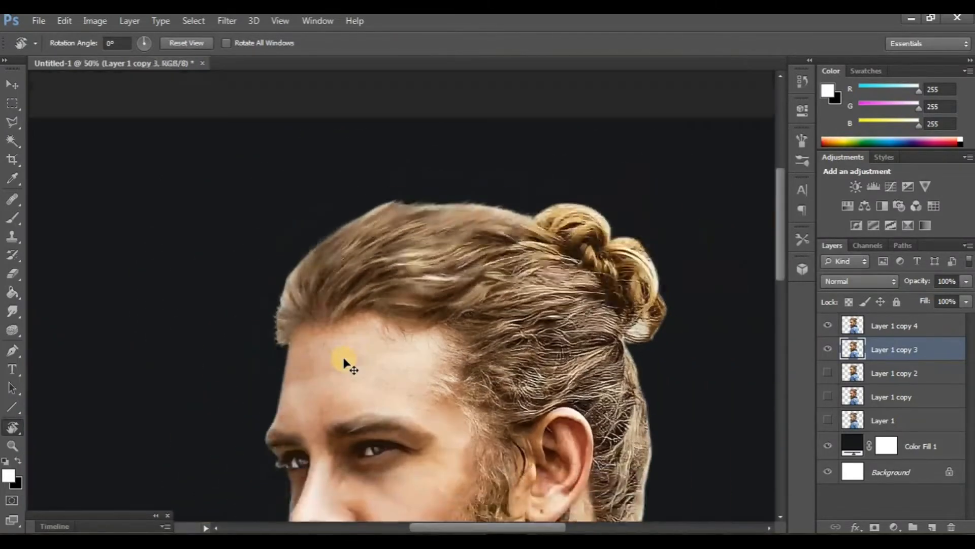
key("ctrl+plus")
scroll(344, 357, "right", 1)
left_click(827, 333)
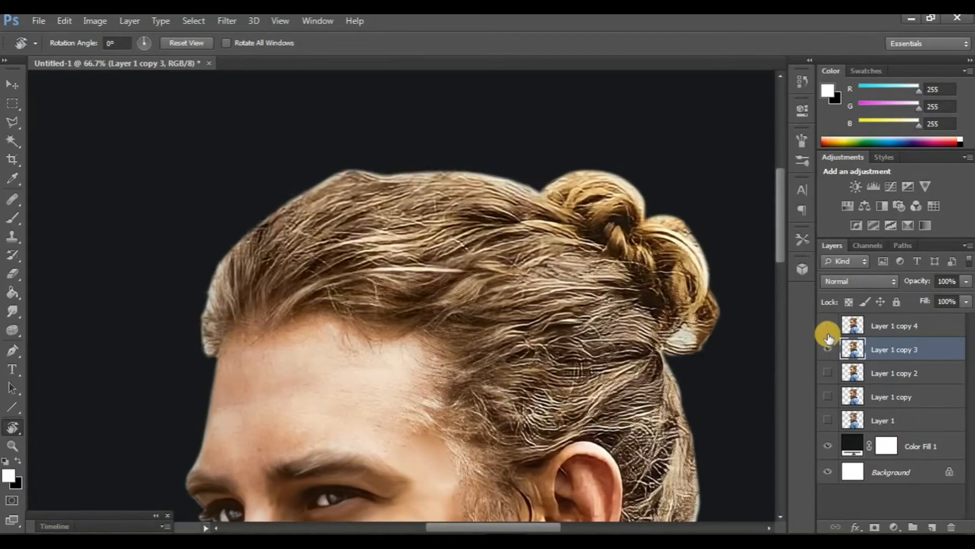
left_click(827, 333)
left_click(831, 349)
scroll(512, 327, "right", 2)
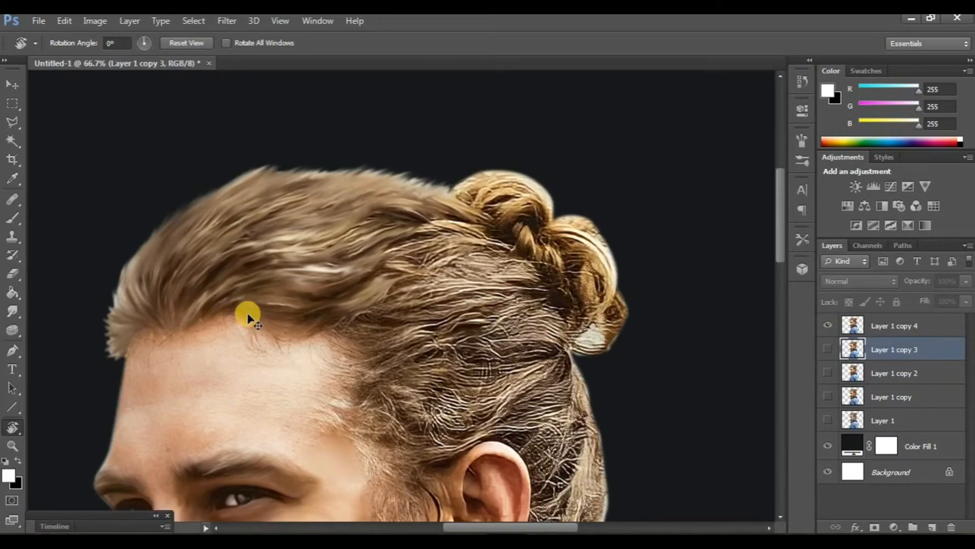
Step: Select the top layer again and smudge the lower edge of the hair bun
key("ctrl+plus")
scroll(266, 413, "right", 1)
mouse_move(470, 418)
left_mouse_down()
mouse_move(272, 367)
mouse_move(303, 397)
mouse_move(355, 398)
mouse_move(429, 317)
mouse_move(384, 379)
left_mouse_up()
scroll(384, 379, "down", 1)
left_click(13, 308)
scroll(244, 279, "right", 1)
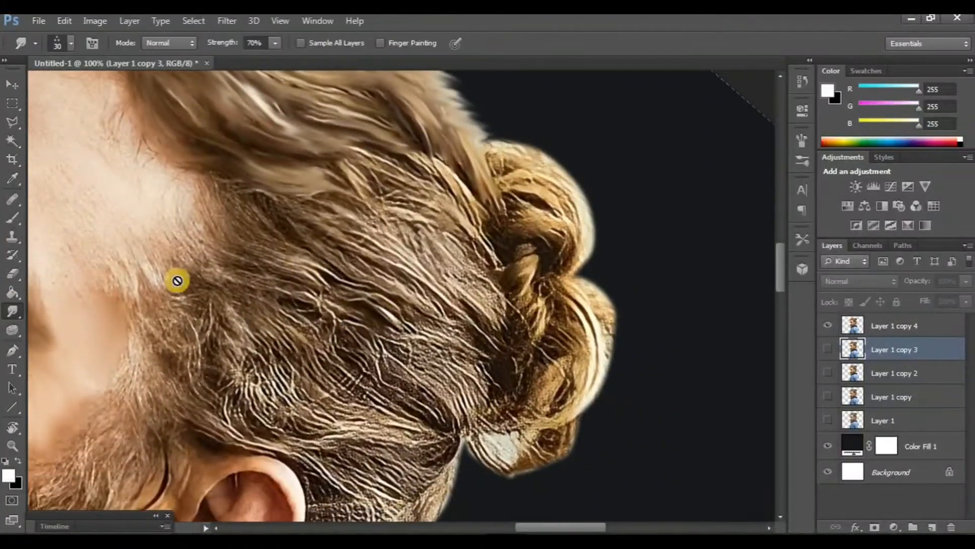
left_click(877, 325)
scroll(326, 309, "up", 1)
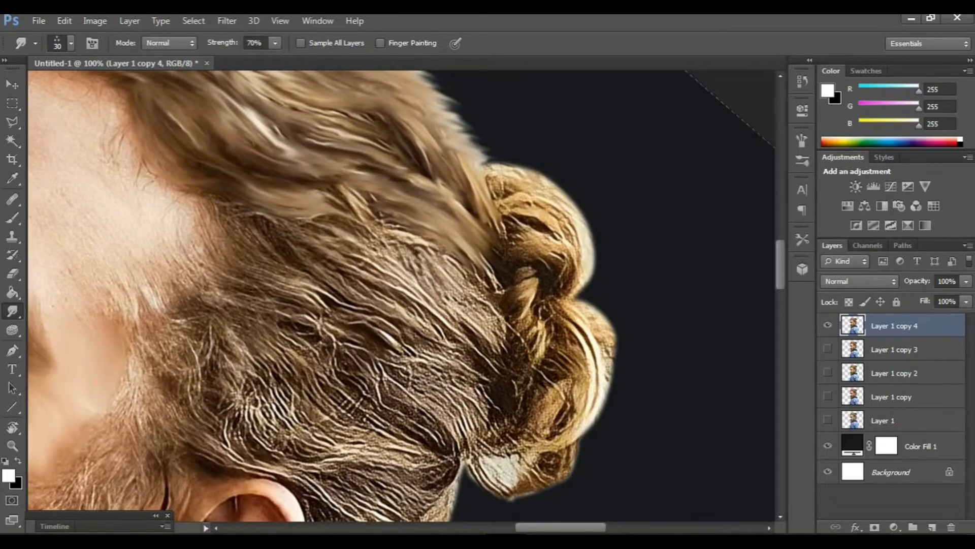
left_click_drag(539, 434, 572, 420)
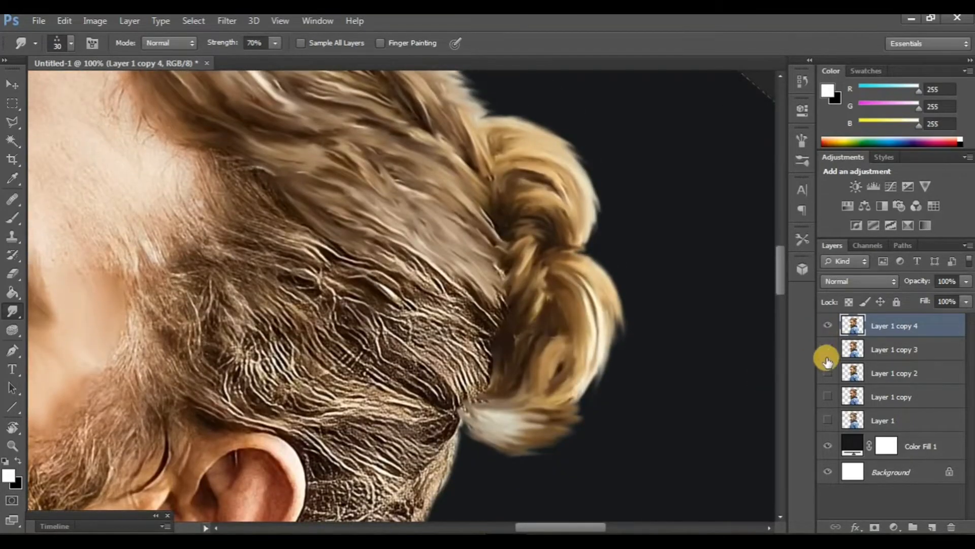
Step: Toggle the top layers' visibility to compare the bun before and after smudging
left_click(826, 352)
left_click(824, 332)
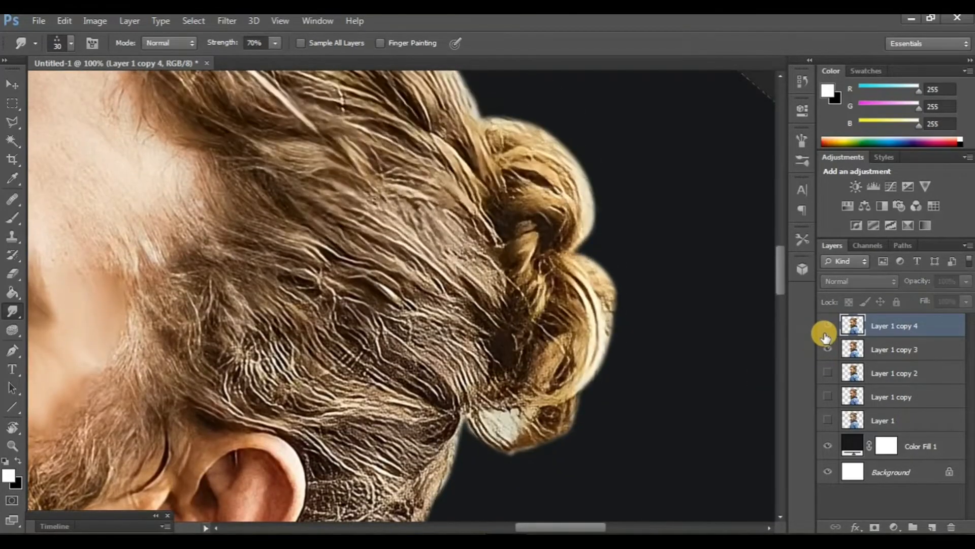
left_click(824, 333)
left_click(824, 347)
Step: Rotate the canvas and smudge the hair above and behind the ear
scroll(347, 280, "left", 4)
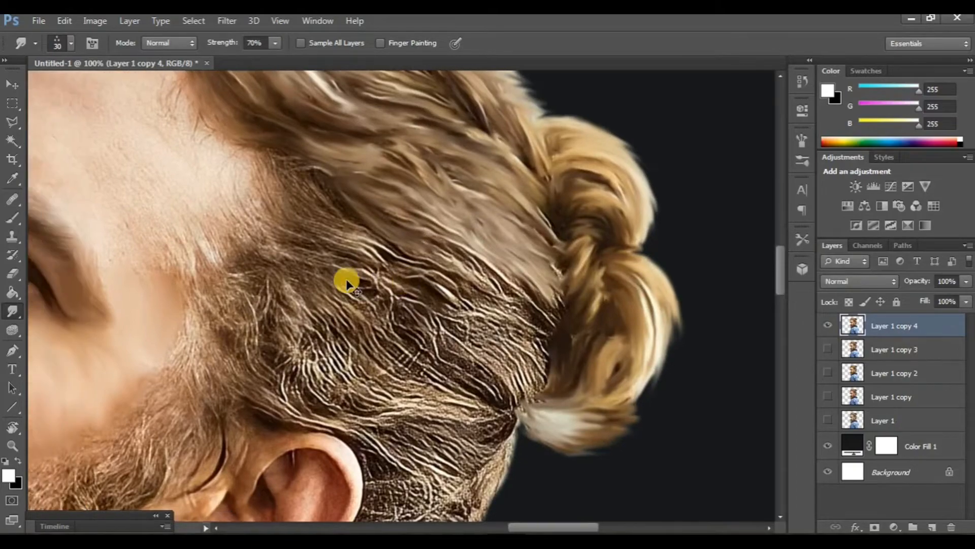
scroll(347, 280, "down", 4)
left_click(6, 428)
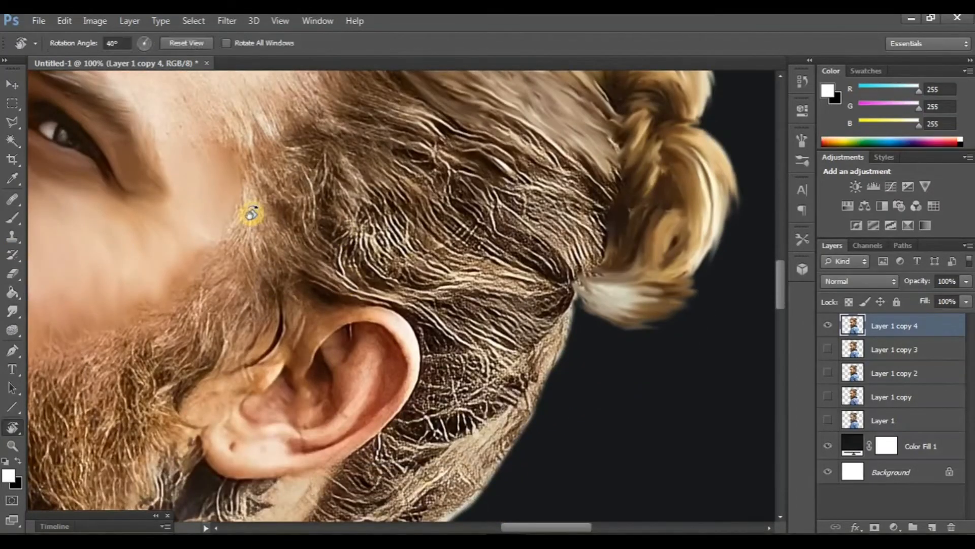
left_click_drag(251, 211, 245, 246)
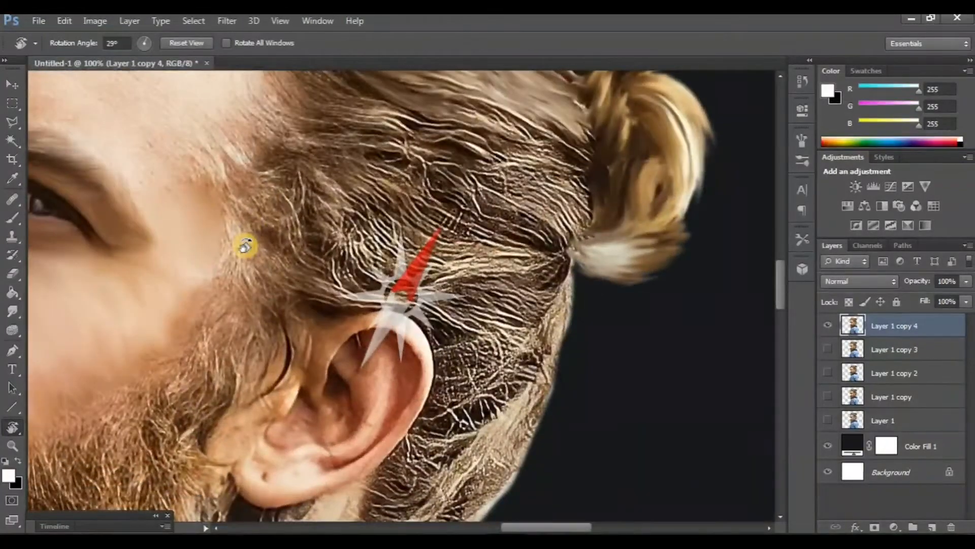
scroll(359, 289, "right", 2)
left_click(12, 318)
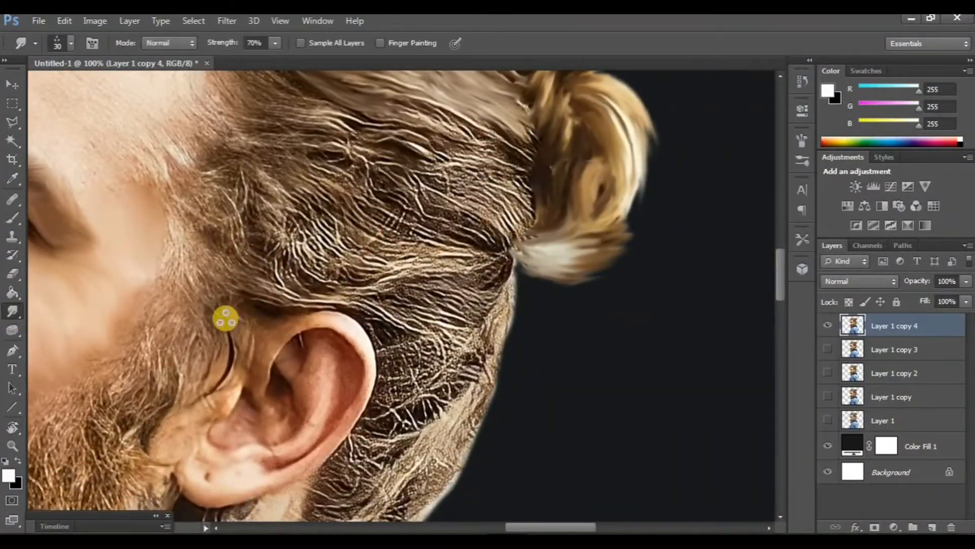
scroll(225, 318, "right", 1)
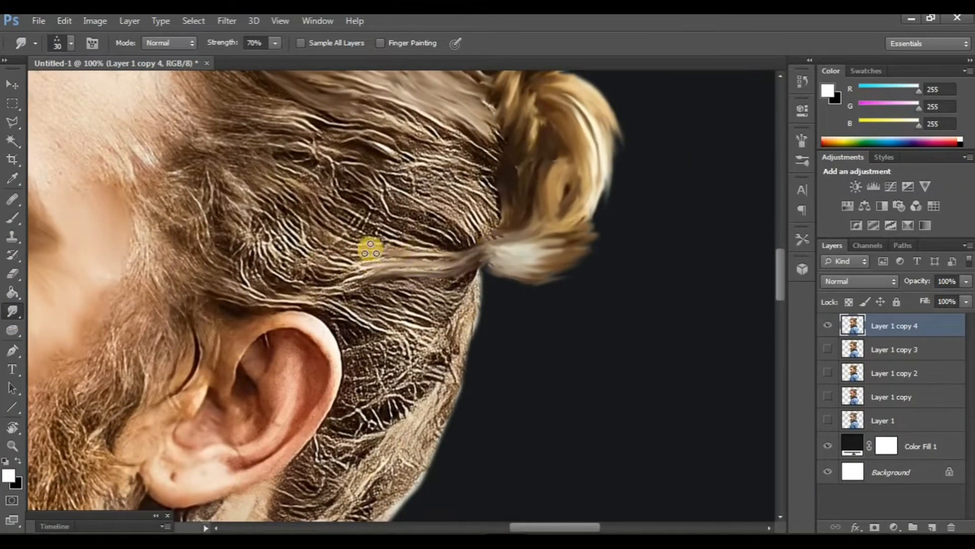
mouse_move(370, 248)
left_mouse_down()
mouse_move(475, 254)
mouse_move(302, 246)
mouse_move(387, 267)
mouse_move(337, 273)
left_mouse_up()
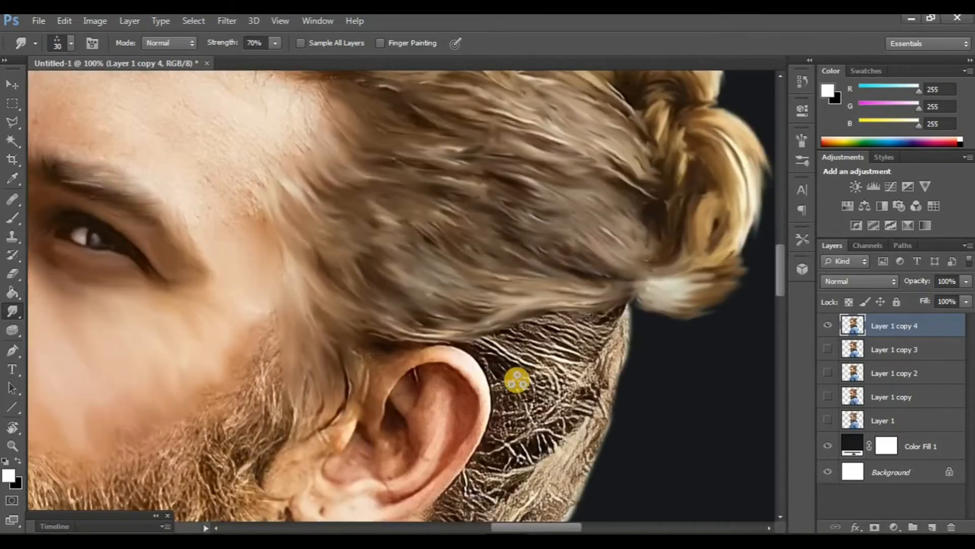
key("ctrl+minus")
key("ctrl+minus")
left_click_drag(544, 312, 590, 346)
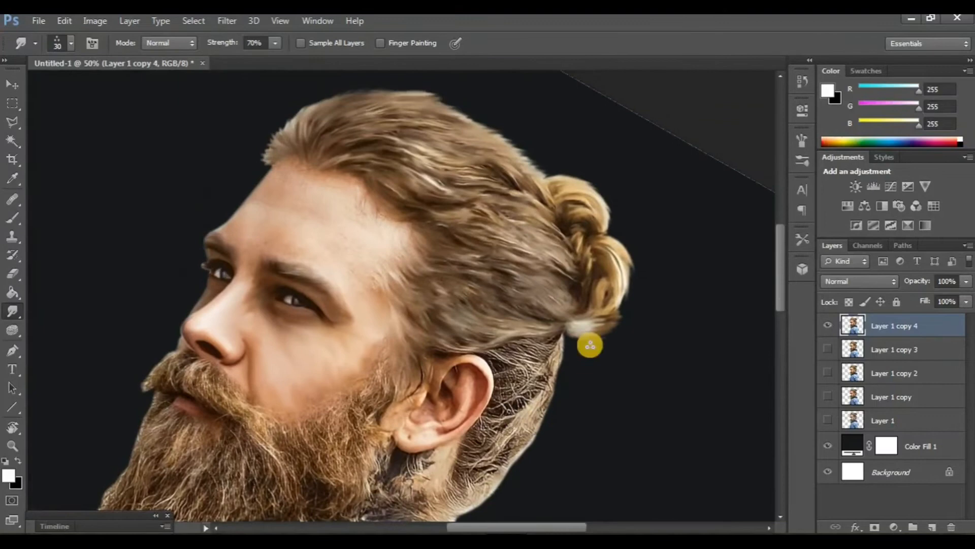
Step: Compare the ear-area retouch by toggling the visibility of the two top layers
left_click(827, 350)
left_click(828, 325)
left_click(828, 326)
left_click(828, 349)
scroll(520, 350, "down", 1)
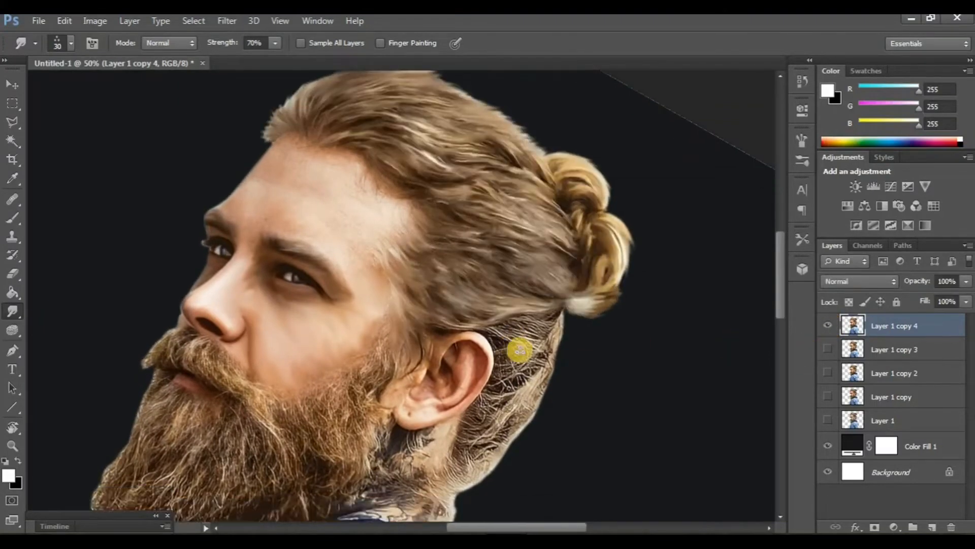
Step: Rotate the canvas and smudge the hair behind the ear down toward the neck into soft strands
scroll(519, 351, "down", 2)
key("ctrl+plus")
key("ctrl+plus")
scroll(521, 351, "right", 4)
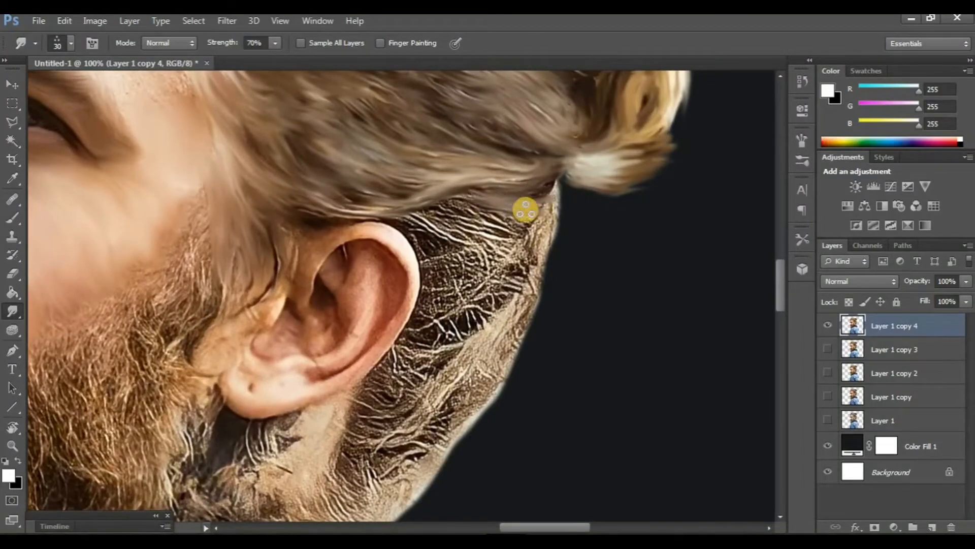
key("r")
mouse_move(513, 418)
left_mouse_down()
mouse_move(367, 359)
mouse_move(330, 319)
mouse_move(386, 359)
mouse_move(314, 310)
mouse_move(393, 376)
mouse_move(311, 336)
mouse_move(357, 368)
mouse_move(274, 309)
mouse_move(347, 366)
left_mouse_up()
left_click(11, 312)
scroll(330, 318, "up", 1)
scroll(347, 366, "up", 1)
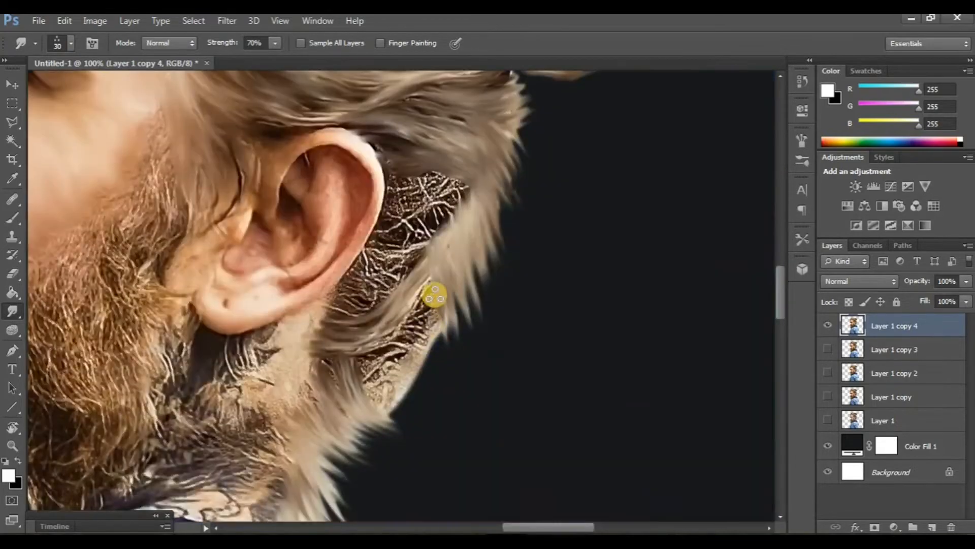
mouse_move(436, 294)
left_mouse_down()
mouse_move(466, 372)
mouse_move(433, 362)
mouse_move(416, 316)
mouse_move(455, 417)
mouse_move(412, 315)
mouse_move(457, 429)
mouse_move(406, 362)
mouse_move(387, 365)
mouse_move(425, 440)
mouse_move(359, 340)
mouse_move(413, 452)
mouse_move(358, 367)
mouse_move(375, 327)
left_mouse_up()
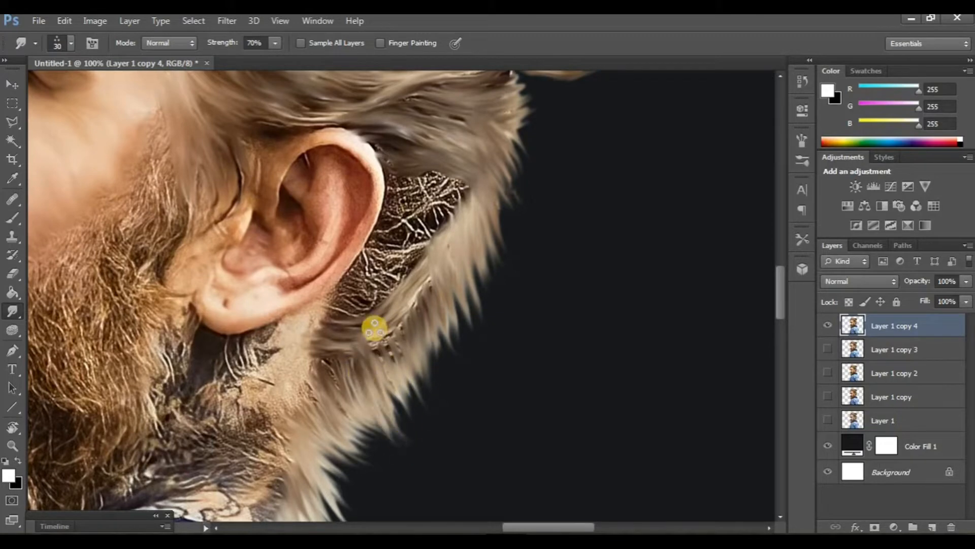
mouse_move(423, 428)
left_mouse_down()
mouse_move(400, 355)
mouse_move(466, 435)
mouse_move(417, 337)
mouse_move(490, 464)
left_mouse_up()
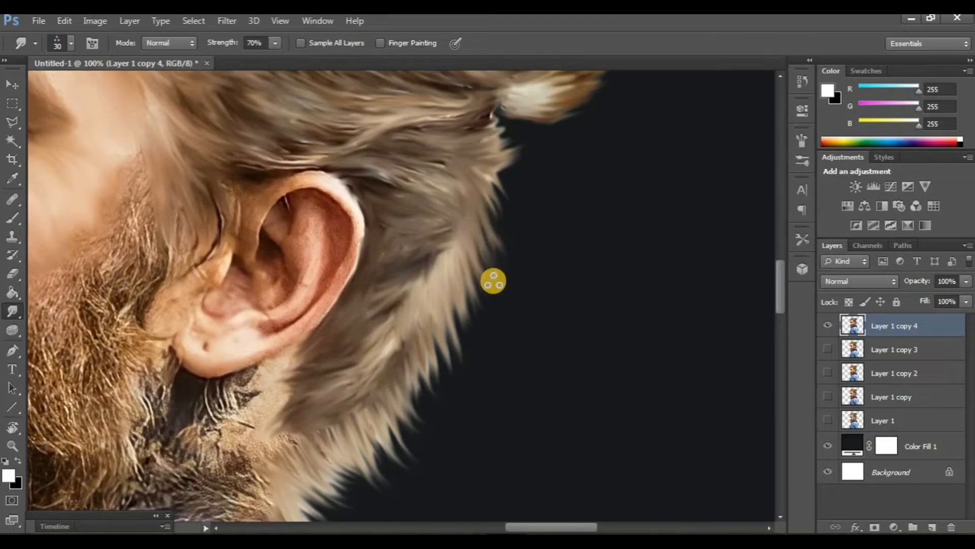
Step: Review the whole head and beard with the previous smudged copy shown beneath
key("ctrl+minus")
key("ctrl+minus")
scroll(489, 288, "left", 3)
scroll(489, 287, "up", 5)
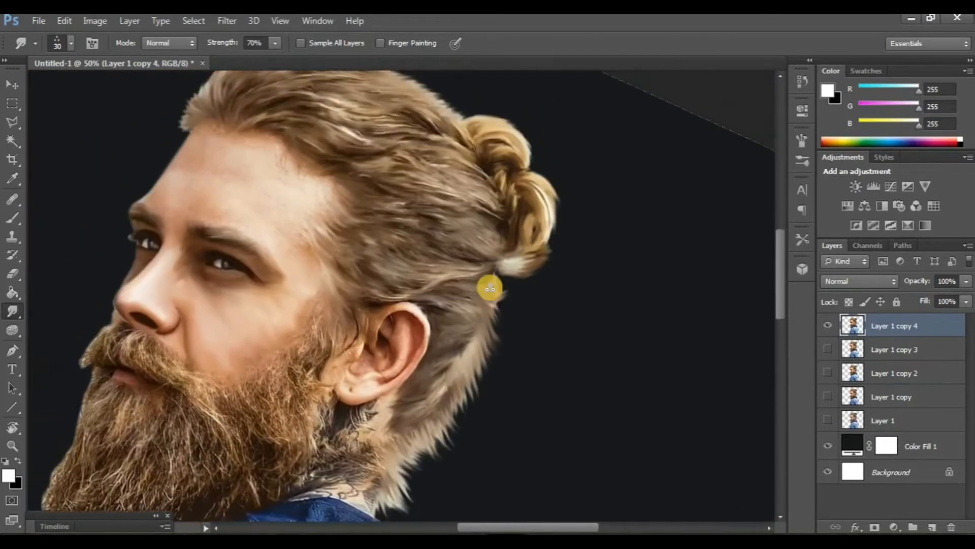
scroll(489, 287, "down", 3)
left_click(829, 348)
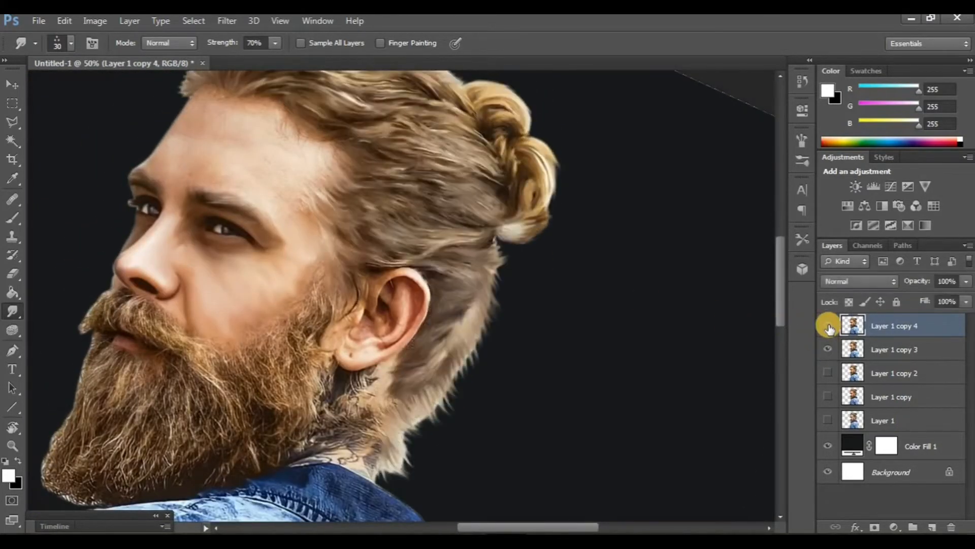
scroll(514, 381, "left", 3)
scroll(515, 381, "up", 2)
scroll(515, 381, "down", 5)
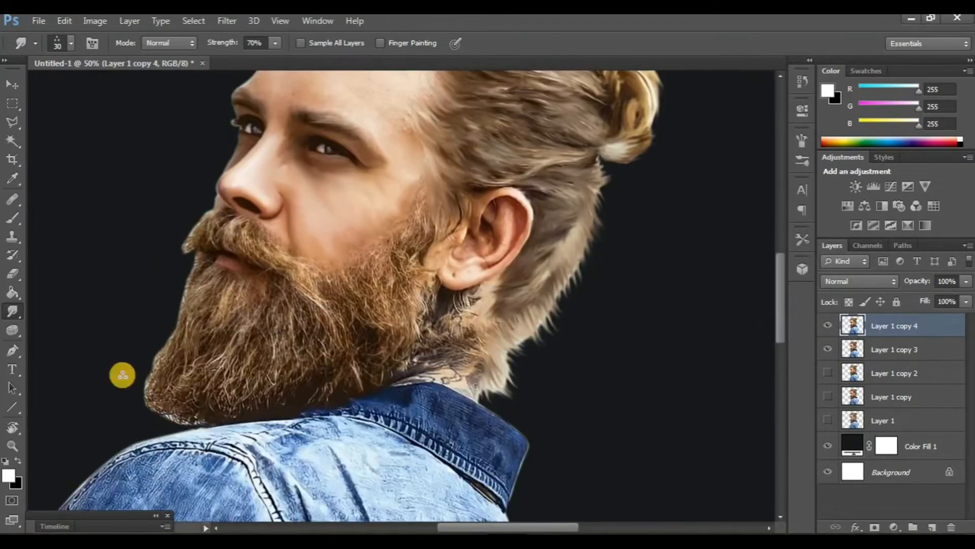
Step: Reset the canvas rotation and duplicate the retouched top layer
left_click(12, 428)
left_click_drag(173, 383, 189, 407)
key("ctrl+minus")
key("ctrl+minus")
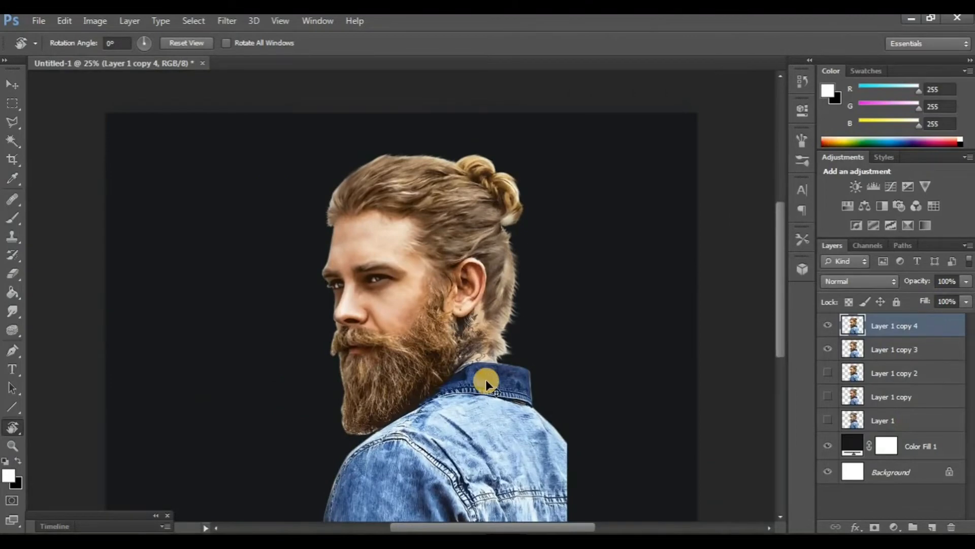
key("ctrl+plus")
left_click(828, 326)
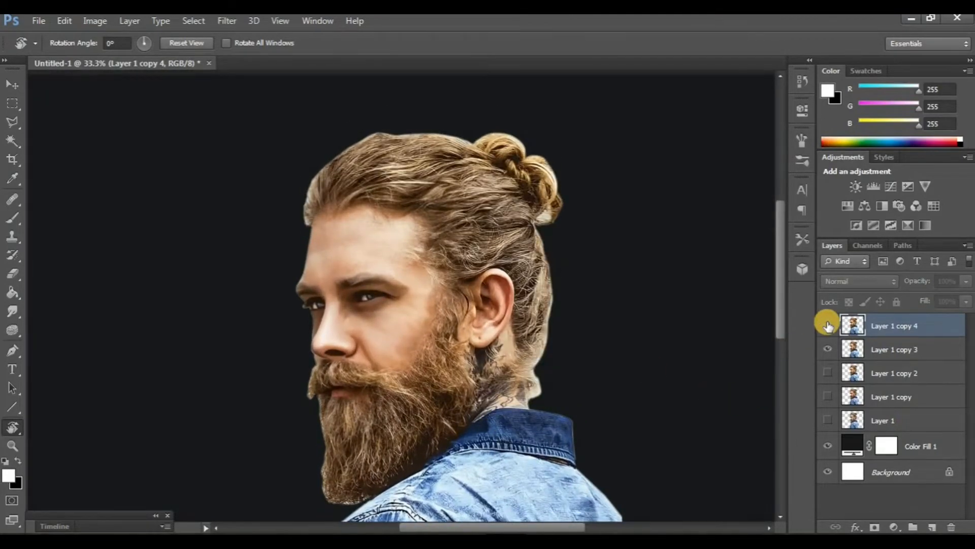
left_click(827, 326)
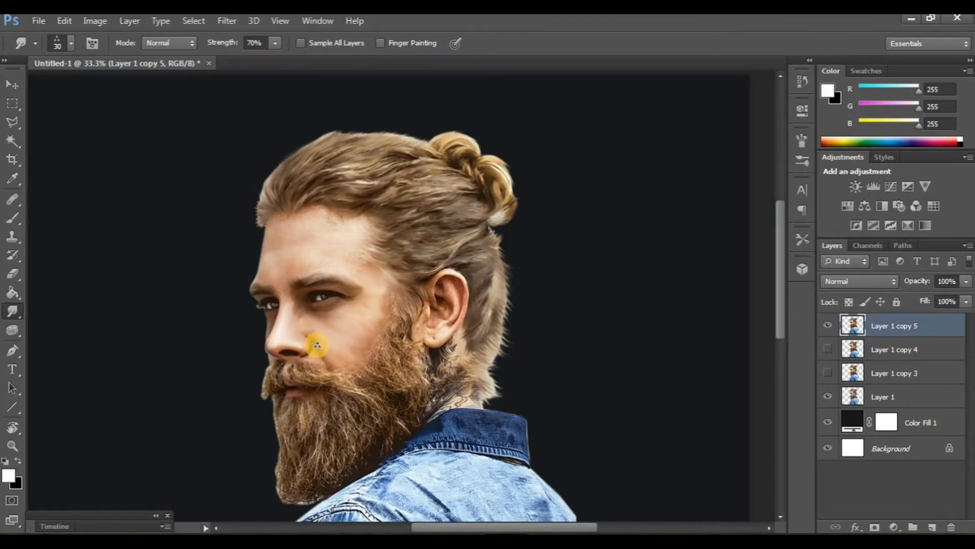
Step: Set the Smudge brush size to 65 px
scroll(317, 345, "up", 5)
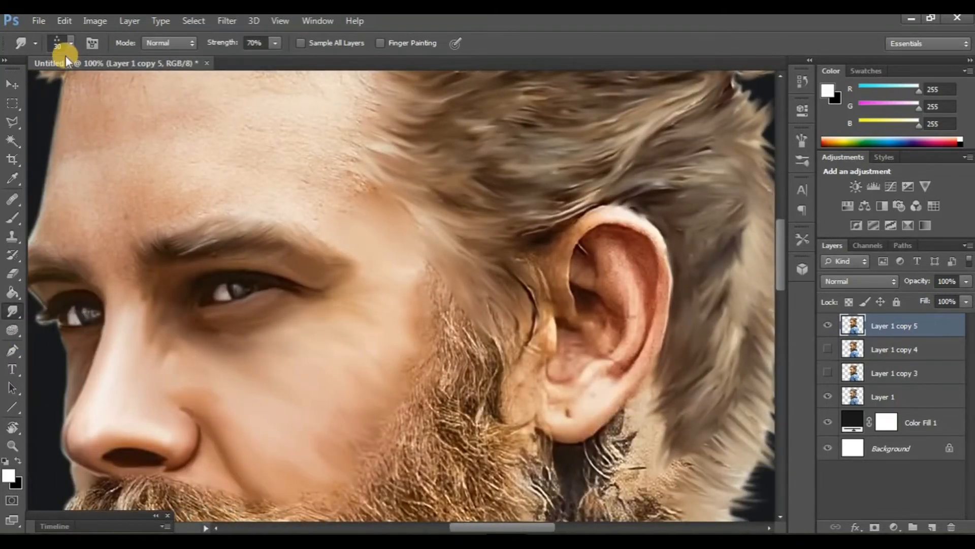
left_click(70, 43)
double_click(87, 201)
Step: Compare the smudged forehead and brows by toggling the visibility of Layer 1 copy 4 and Layer 1 copy 5
scroll(246, 298, "up", 2)
scroll(246, 299, "up", 4)
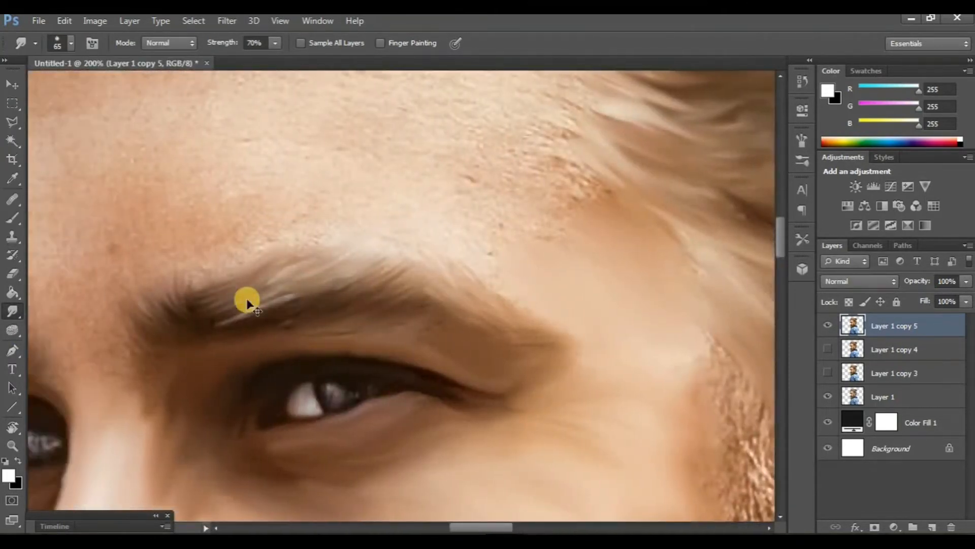
scroll(246, 304, "down", 4)
scroll(227, 221, "up", 2)
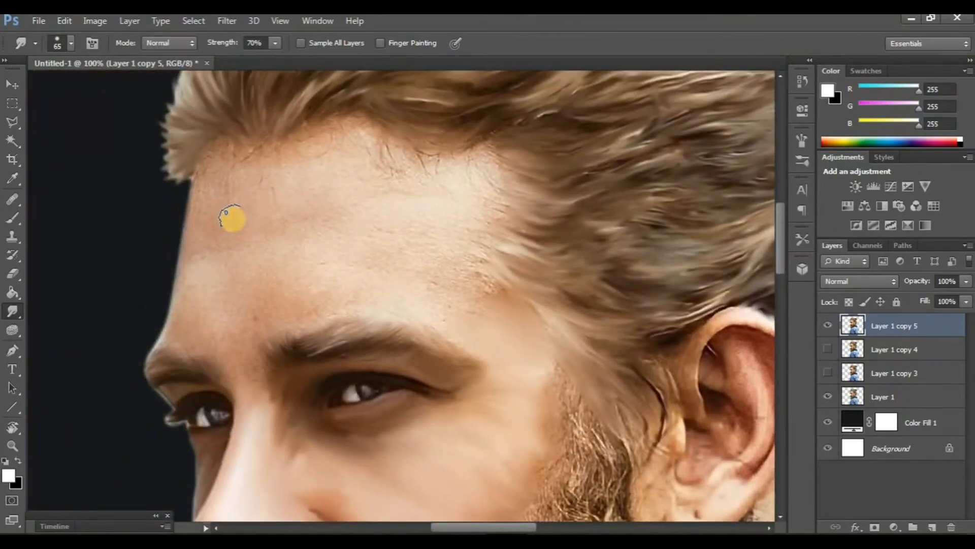
scroll(348, 265, "right", 1)
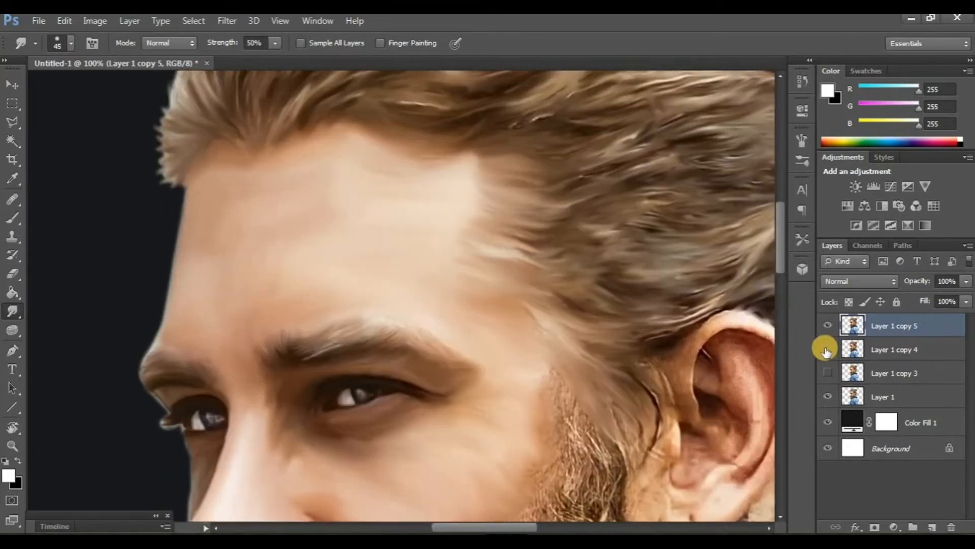
left_click(826, 349)
left_click(827, 325)
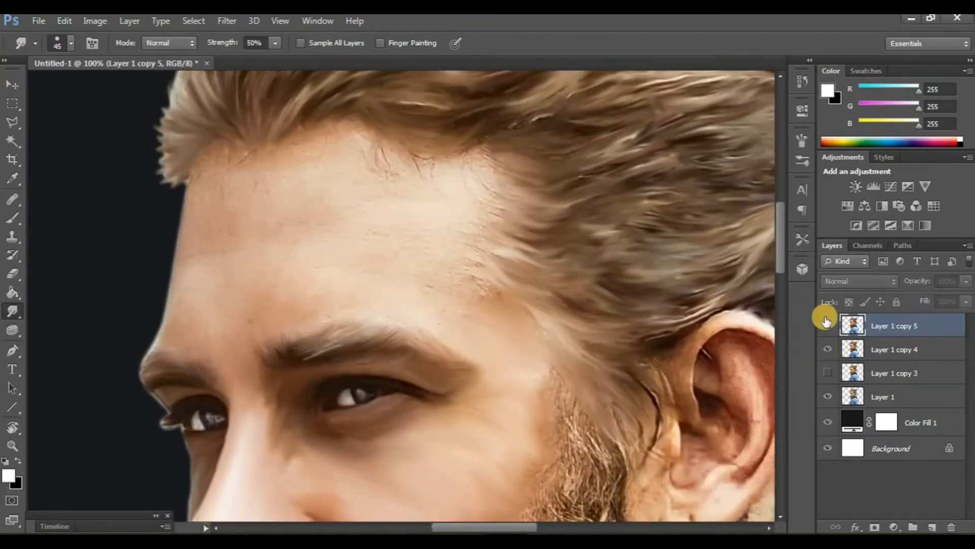
left_click(827, 325)
left_click(828, 349)
Step: Examine the beard and moustache around the mouth, cheek and chin
scroll(449, 328, "right", 3)
scroll(450, 329, "down", 6)
scroll(450, 329, "down", 5)
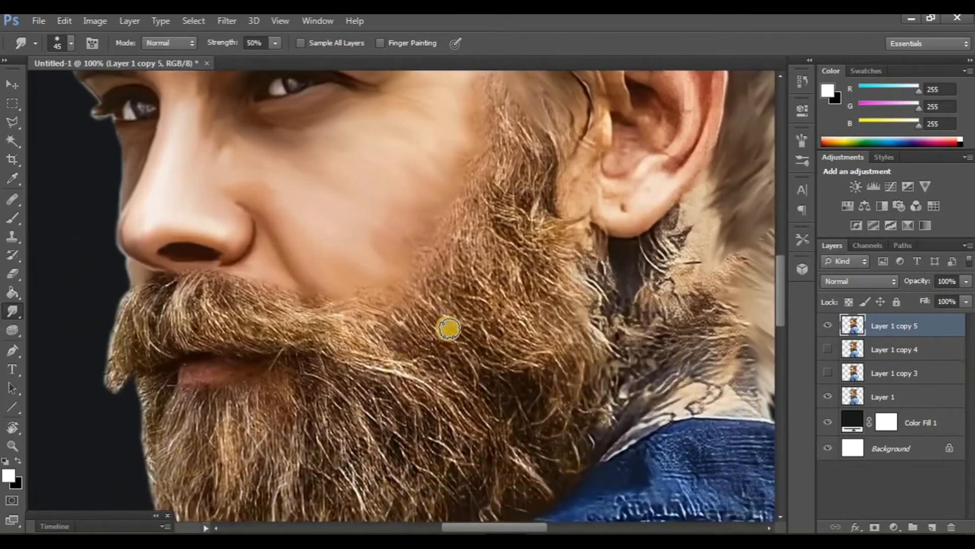
scroll(446, 327, "left", 2)
scroll(262, 312, "down", 5)
scroll(261, 312, "right", 2)
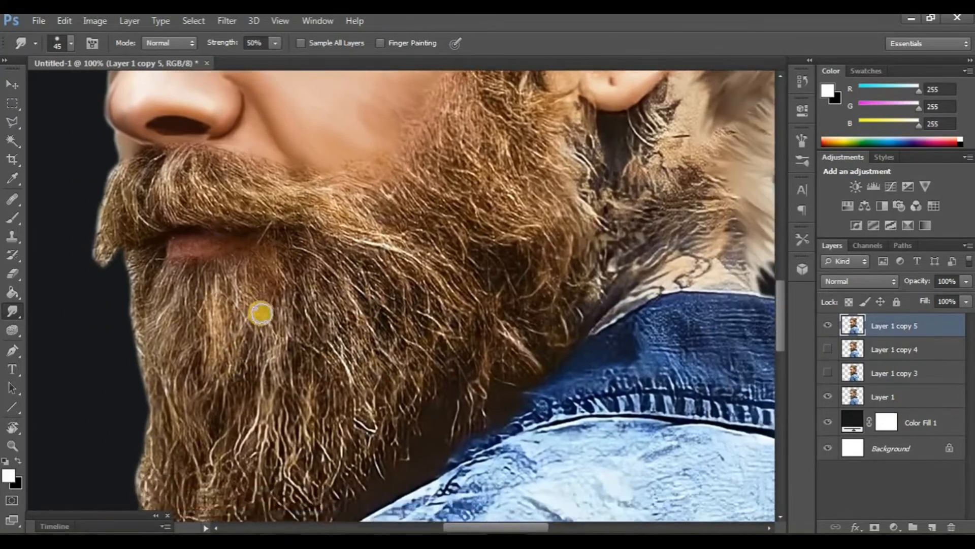
scroll(261, 312, "left", 3)
scroll(375, 354, "up", 5)
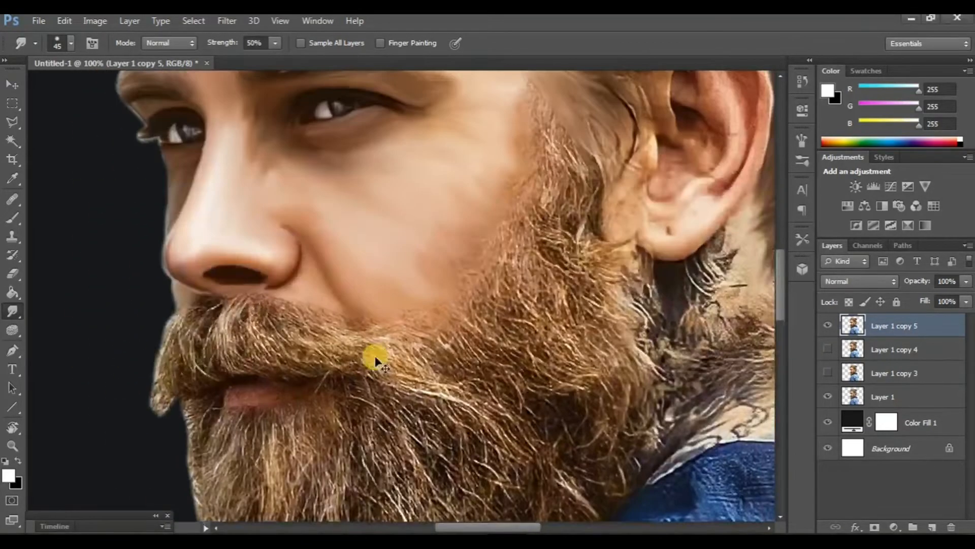
scroll(374, 354, "left", 1)
Step: With an 11 px brush, rotate the canvas and smudge the moustache into smooth flowing strands
left_click(72, 41)
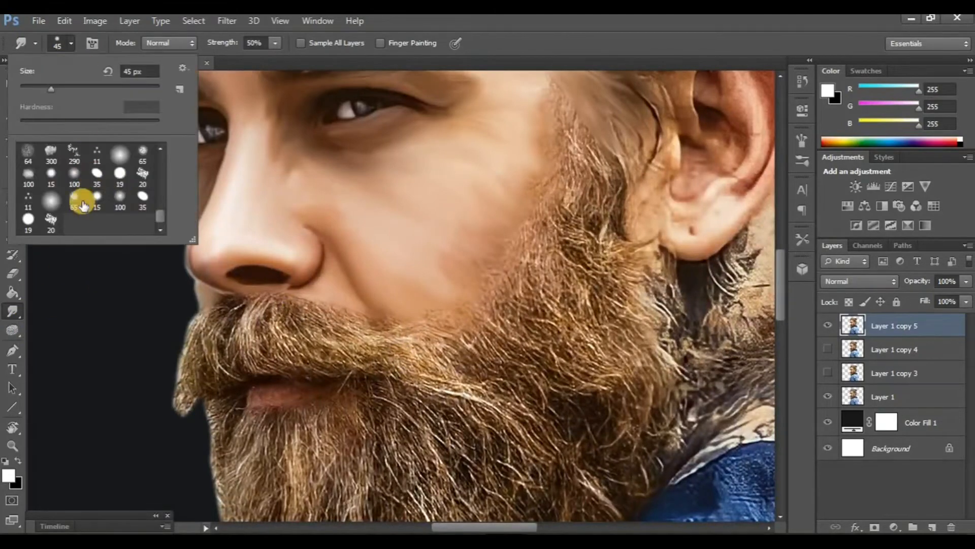
double_click(29, 195)
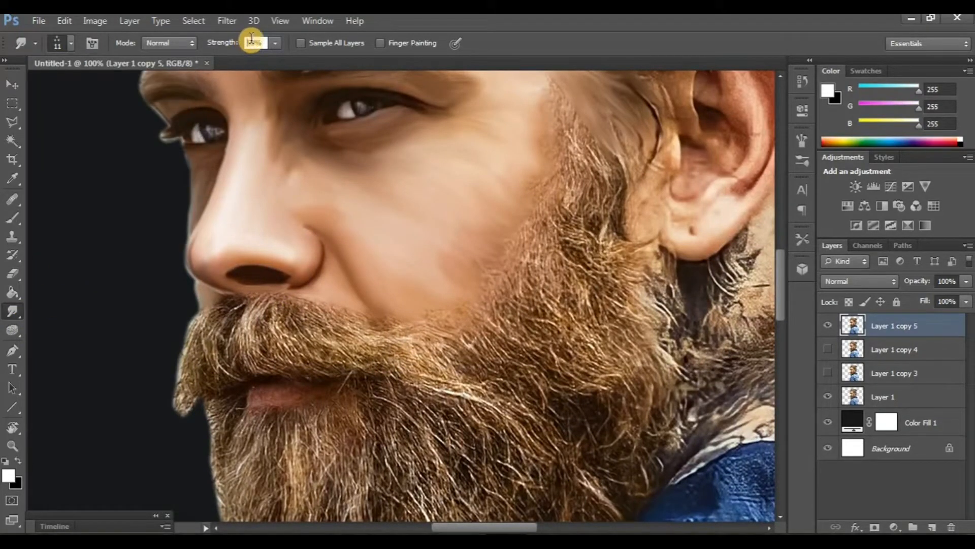
scroll(311, 400, "down", 3)
scroll(311, 400, "right", 2)
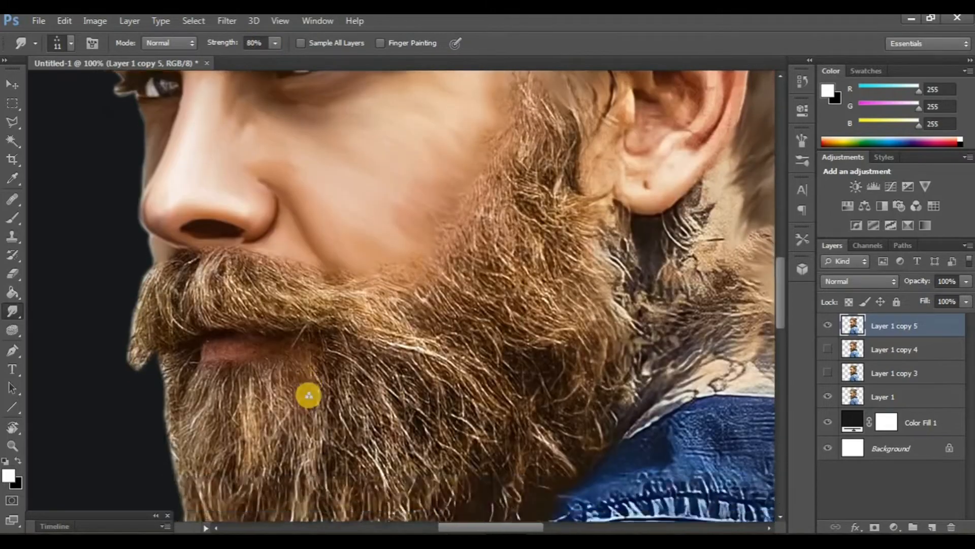
scroll(308, 397, "left", 2)
key("ctrl+plus")
scroll(39, 409, "left", 3)
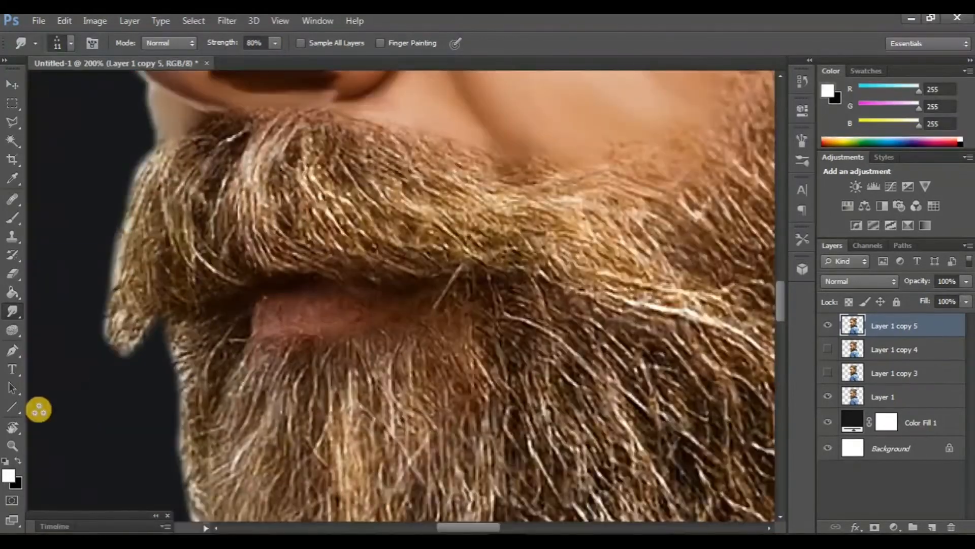
key("r")
left_click_drag(212, 331, 322, 348)
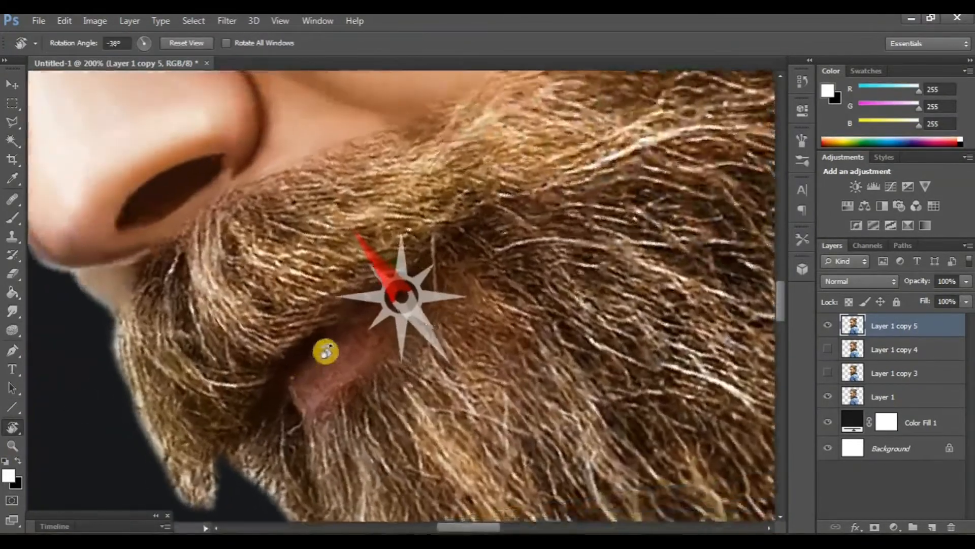
left_click(12, 311)
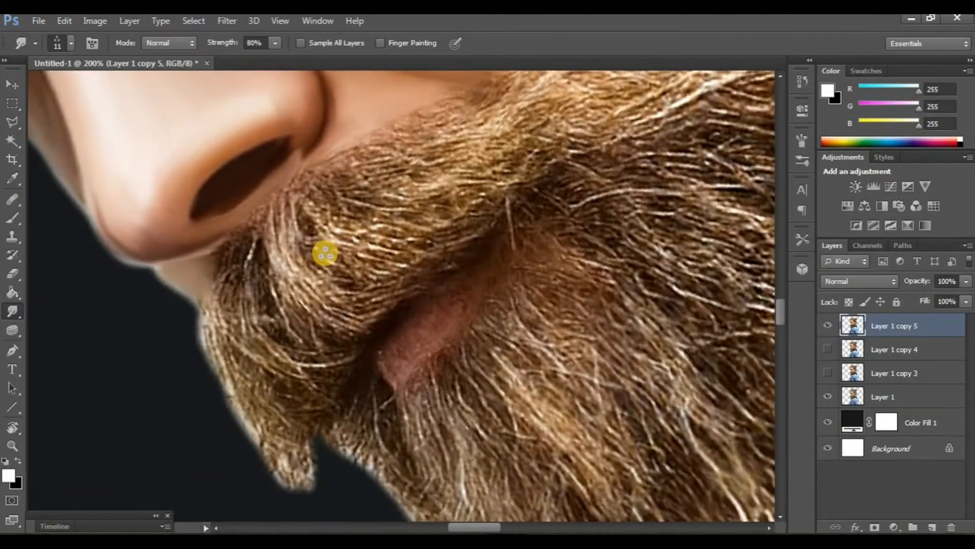
mouse_move(325, 253)
left_mouse_down()
mouse_move(295, 257)
mouse_move(427, 274)
left_mouse_up()
mouse_move(370, 284)
left_mouse_down()
mouse_move(265, 275)
mouse_move(403, 289)
mouse_move(332, 289)
left_mouse_up()
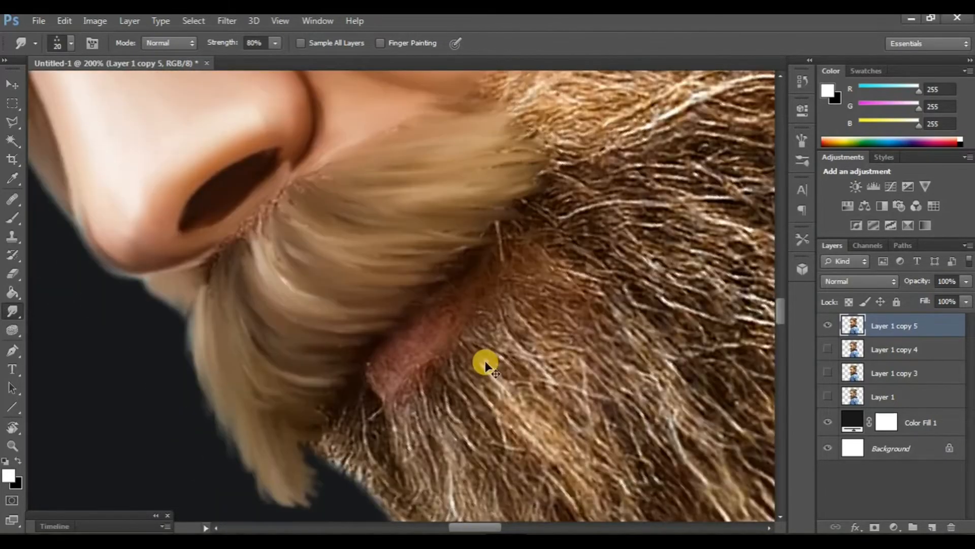
Step: Show Layer 1 copy 4 beneath to compare the smudged moustache with the earlier version
key("ctrl+minus")
key("ctrl+minus")
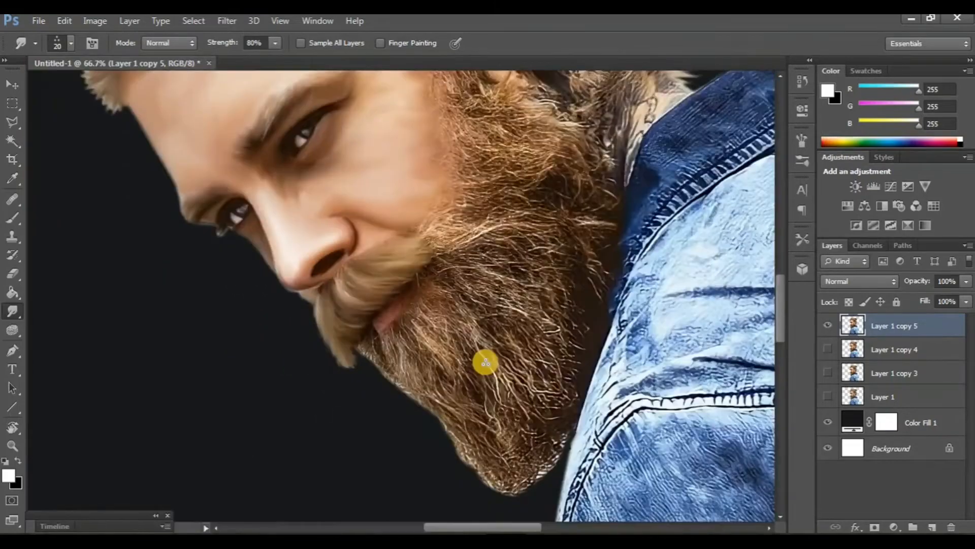
left_click(828, 350)
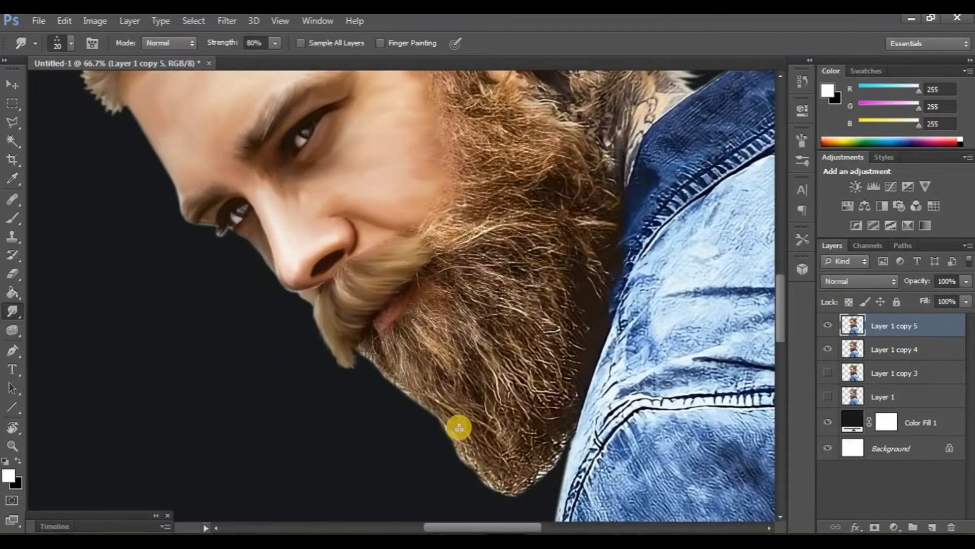
Step: Reset the canvas rotation and duplicate the retouched top layer into a new copy
left_click(12, 429)
left_click_drag(175, 363, 206, 401)
key("ctrl+plus")
key("ctrl+plus")
key("ctrl+plus")
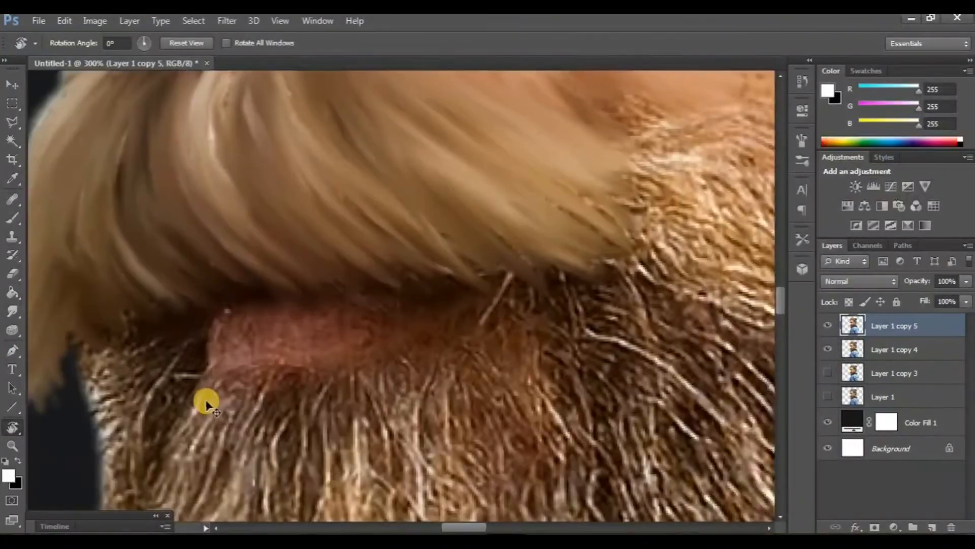
left_click_drag(410, 375, 507, 503)
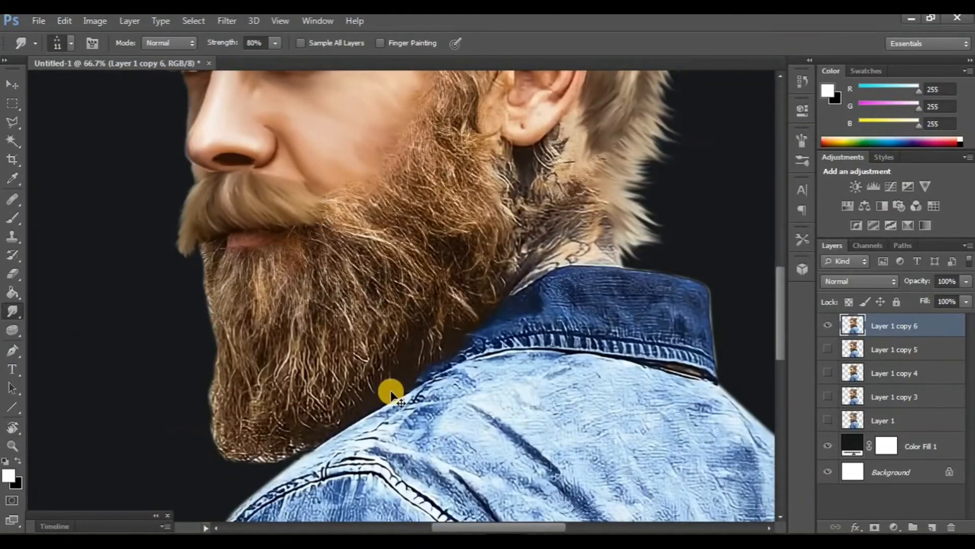
key("ctrl+plus")
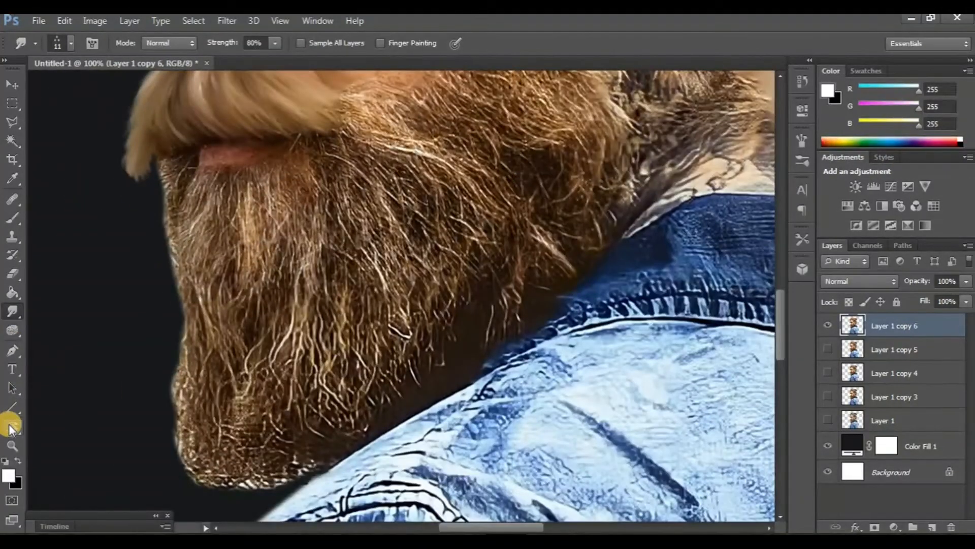
Step: Rotate the canvas and inspect the underside of the beard along the collar
left_click(11, 427)
left_click_drag(163, 341, 322, 324)
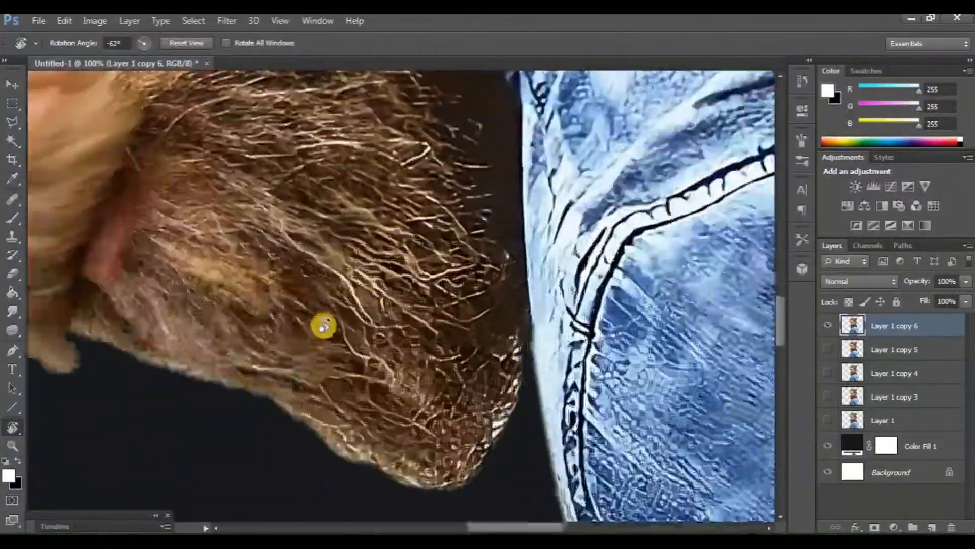
key("ctrl+minus")
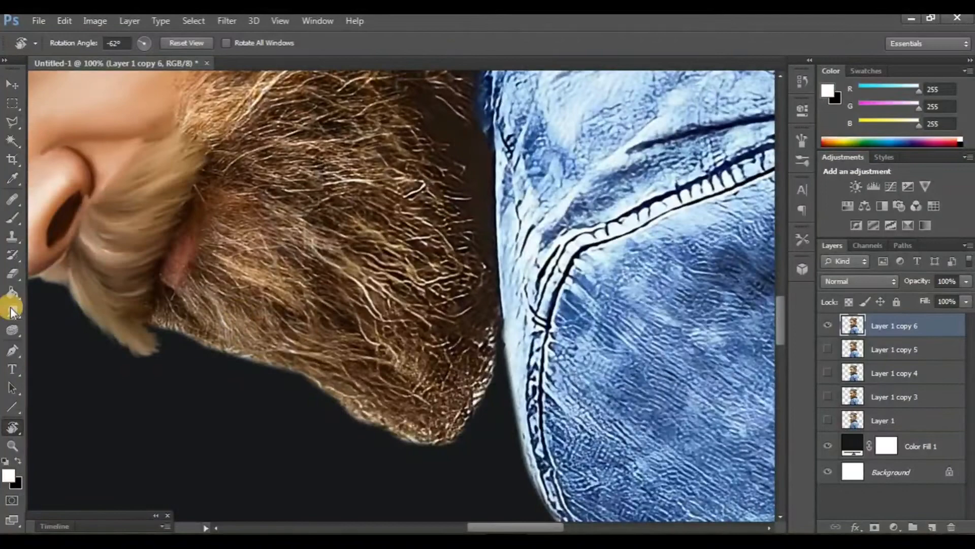
left_click(12, 311)
scroll(321, 335, "down", 1)
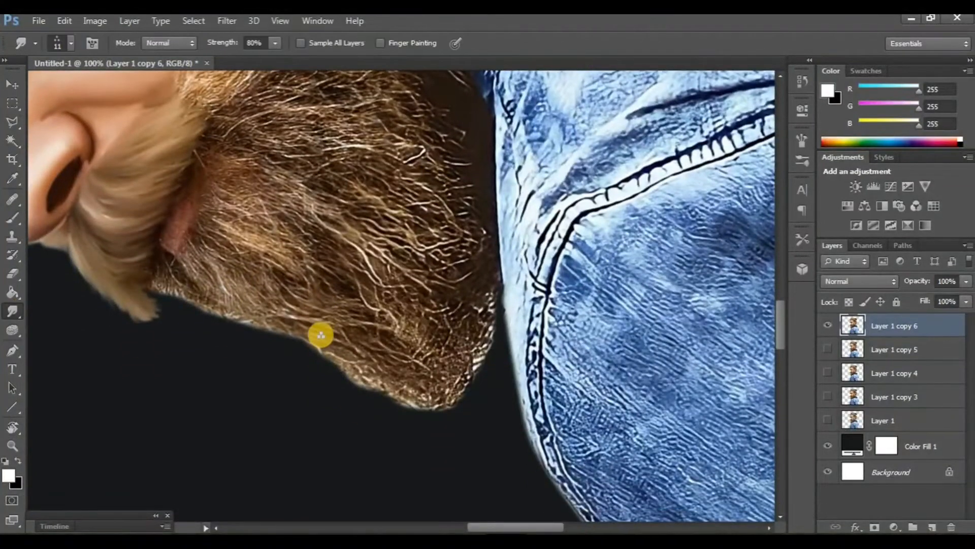
scroll(320, 331, "up", 2)
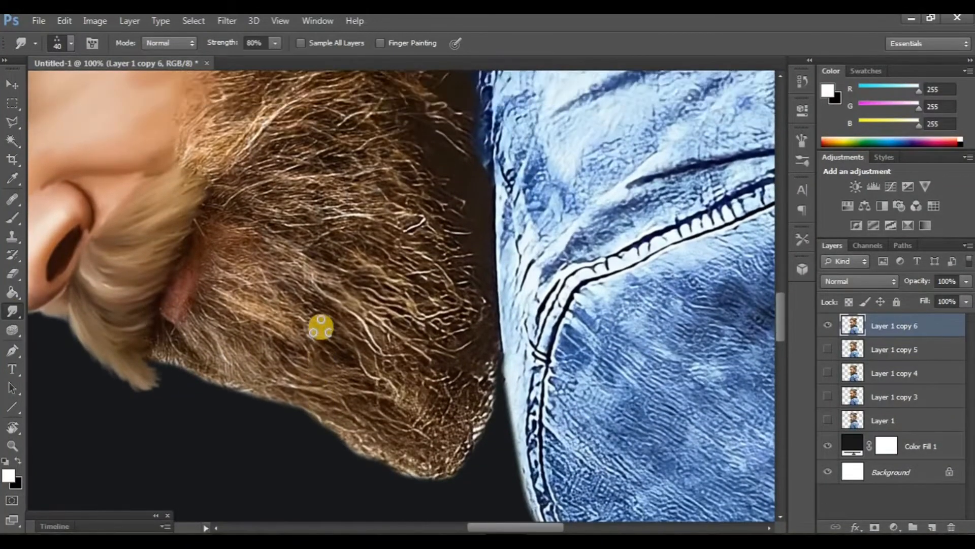
scroll(336, 299, "down", 1)
scroll(336, 297, "right", 2)
scroll(335, 297, "up", 4)
scroll(274, 249, "down", 4)
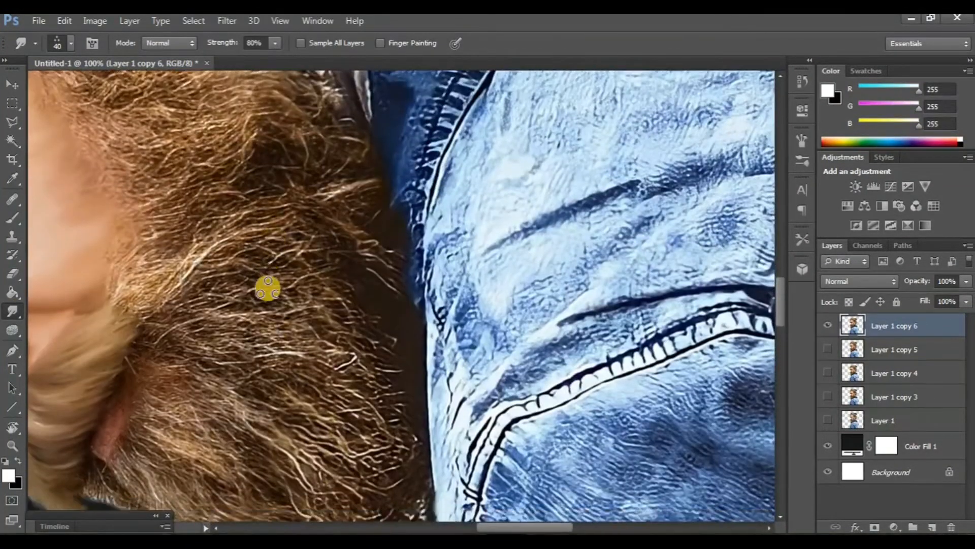
Step: Rotate the canvas the other way and smudge the lower chin beard into soft strands with a 35 px brush
left_click(11, 426)
left_click_drag(333, 428, 254, 304)
scroll(368, 322, "up", 2)
scroll(243, 291, "right", 2)
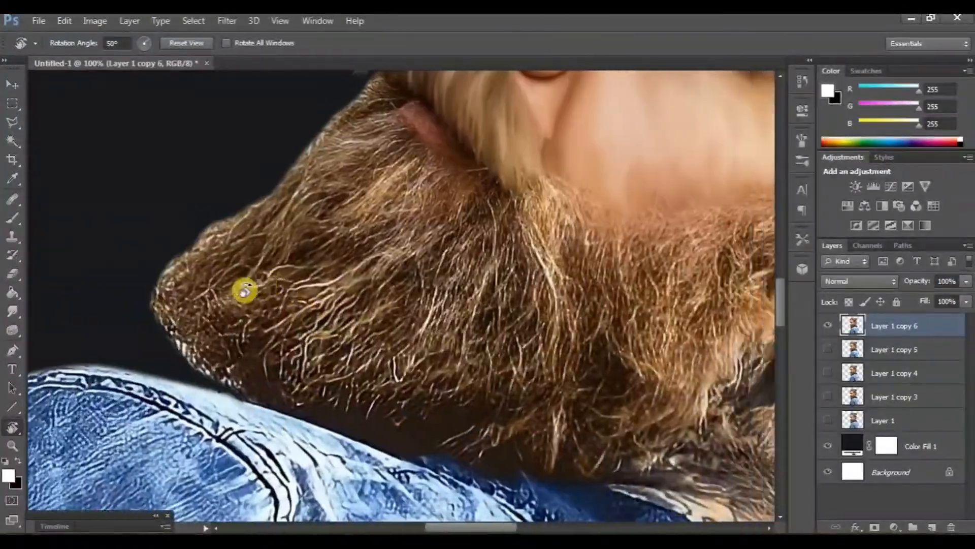
scroll(243, 290, "down", 2)
left_click(12, 311)
scroll(246, 310, "up", 3)
scroll(250, 308, "right", 2)
scroll(292, 278, "down", 2)
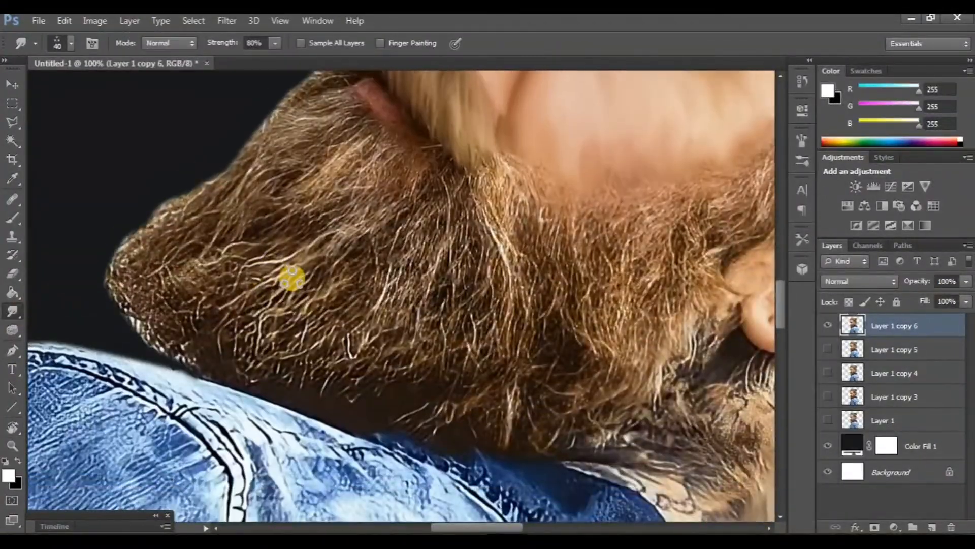
key("bracketleft")
scroll(317, 232, "up", 1)
mouse_move(301, 234)
left_mouse_down()
mouse_move(373, 184)
mouse_move(244, 261)
mouse_move(302, 210)
mouse_move(374, 169)
mouse_move(241, 251)
mouse_move(284, 205)
left_mouse_up()
mouse_move(231, 239)
left_mouse_down()
mouse_move(341, 152)
mouse_move(227, 210)
left_mouse_up()
left_click_drag(269, 163, 224, 213)
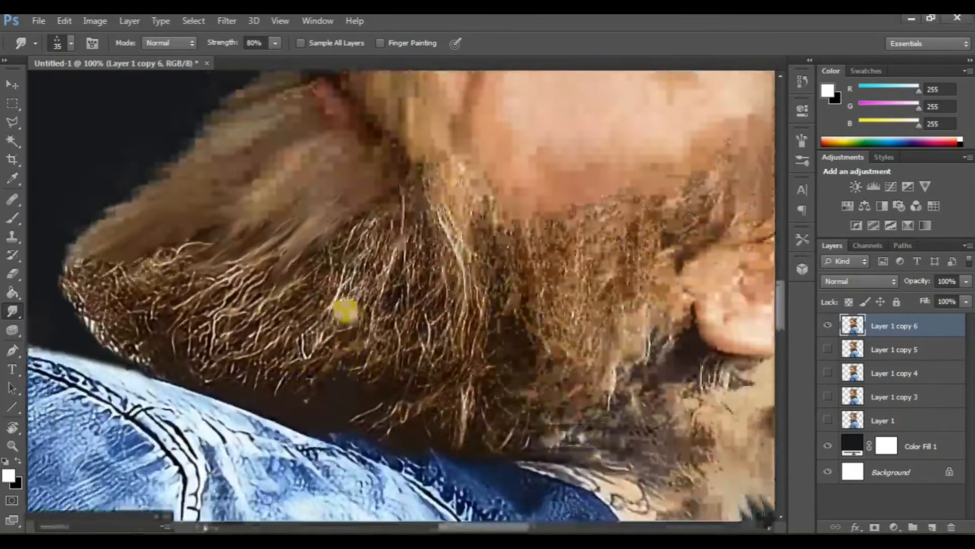
mouse_move(342, 310)
left_mouse_down()
mouse_move(346, 250)
mouse_move(351, 276)
mouse_move(291, 364)
mouse_move(349, 262)
mouse_move(267, 356)
mouse_move(295, 334)
mouse_move(335, 269)
mouse_move(222, 377)
mouse_move(322, 280)
mouse_move(210, 354)
mouse_move(332, 270)
mouse_move(184, 353)
mouse_move(284, 264)
mouse_move(190, 334)
mouse_move(246, 264)
mouse_move(141, 323)
mouse_move(261, 248)
mouse_move(146, 286)
mouse_move(247, 237)
mouse_move(140, 274)
mouse_move(230, 226)
mouse_move(275, 254)
left_mouse_up()
mouse_move(376, 291)
left_mouse_down()
mouse_move(401, 202)
mouse_move(358, 308)
mouse_move(369, 250)
left_mouse_up()
mouse_move(335, 304)
left_mouse_down()
mouse_move(383, 207)
mouse_move(232, 262)
left_mouse_up()
Step: Smudge the beard's front tip and lower edge outward into long soft strands
scroll(233, 262, "left", 1)
scroll(214, 242, "down", 1)
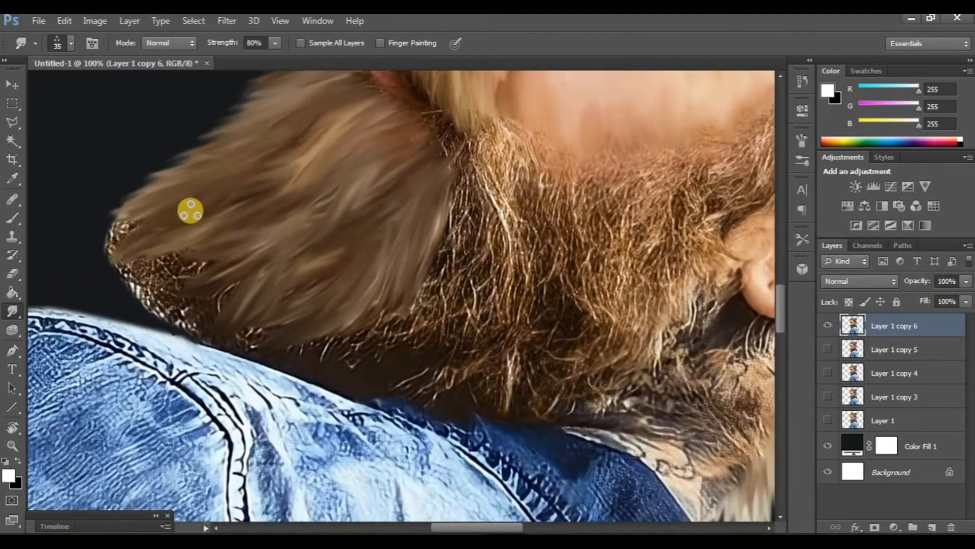
mouse_move(190, 210)
left_mouse_down()
mouse_move(135, 227)
mouse_move(102, 264)
left_mouse_up()
scroll(127, 274, "down", 1)
mouse_move(181, 215)
left_mouse_down()
mouse_move(155, 239)
mouse_move(100, 261)
left_mouse_up()
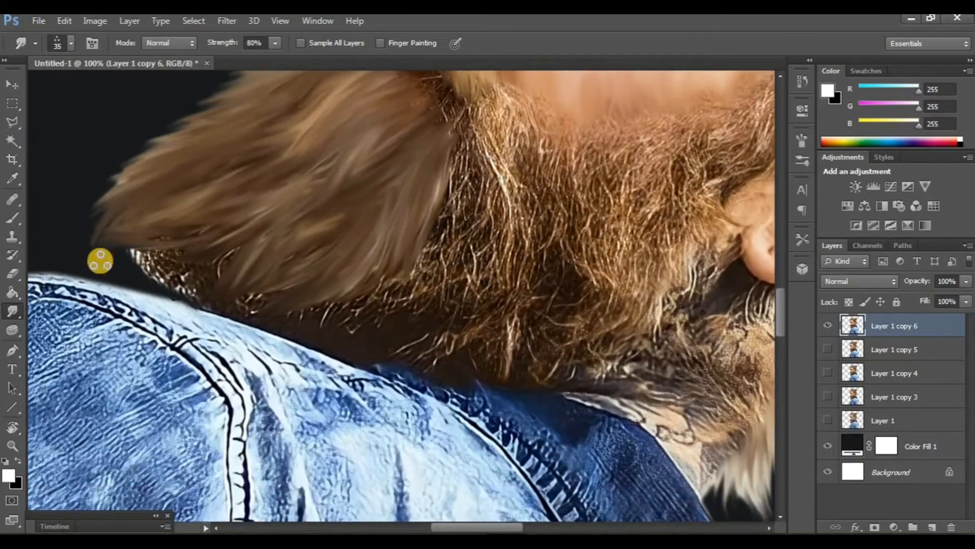
mouse_move(236, 234)
left_mouse_down()
mouse_move(192, 265)
mouse_move(122, 279)
left_mouse_up()
left_click_drag(260, 272, 130, 297)
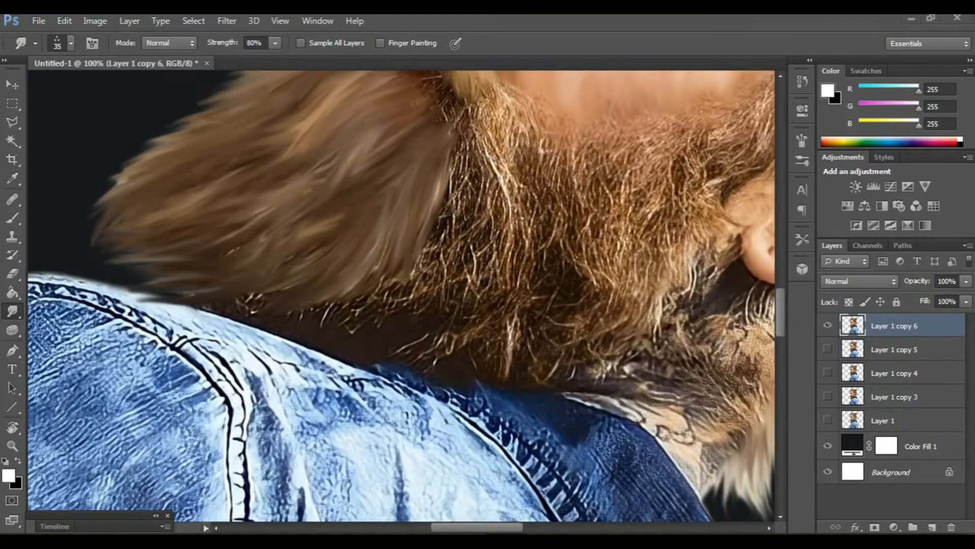
left_click_drag(735, 262, 435, 412)
key("ctrl+minus")
key("ctrl+minus")
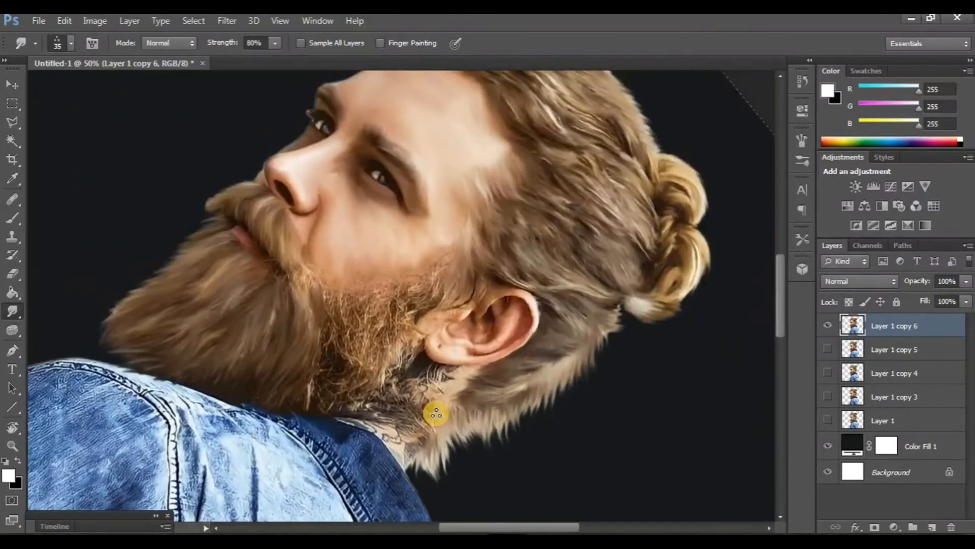
Step: Rotate the canvas to -49° around the sideburn and duplicate the top layer again
key("r")
left_click_drag(113, 381, 399, 436)
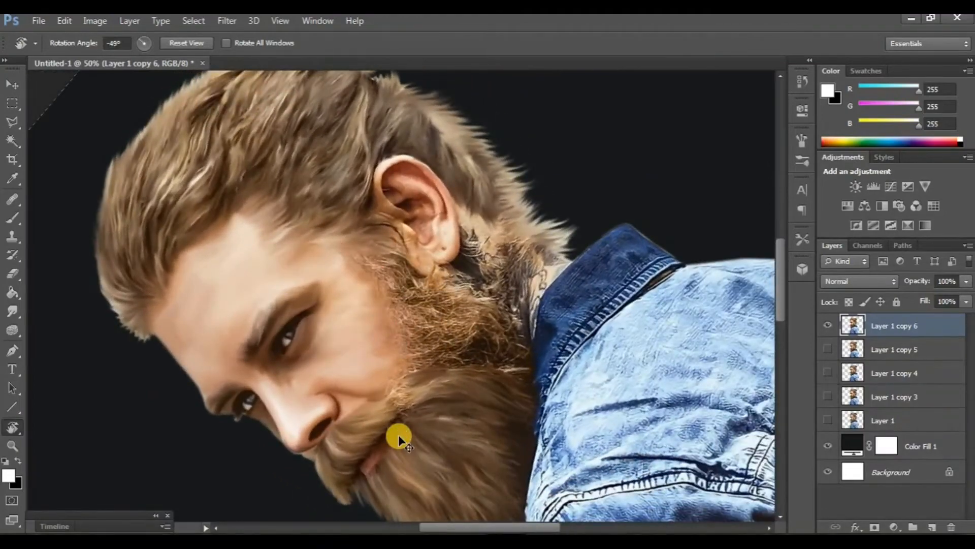
key("ctrl+plus")
key("ctrl+plus")
left_click_drag(428, 214, 292, 168)
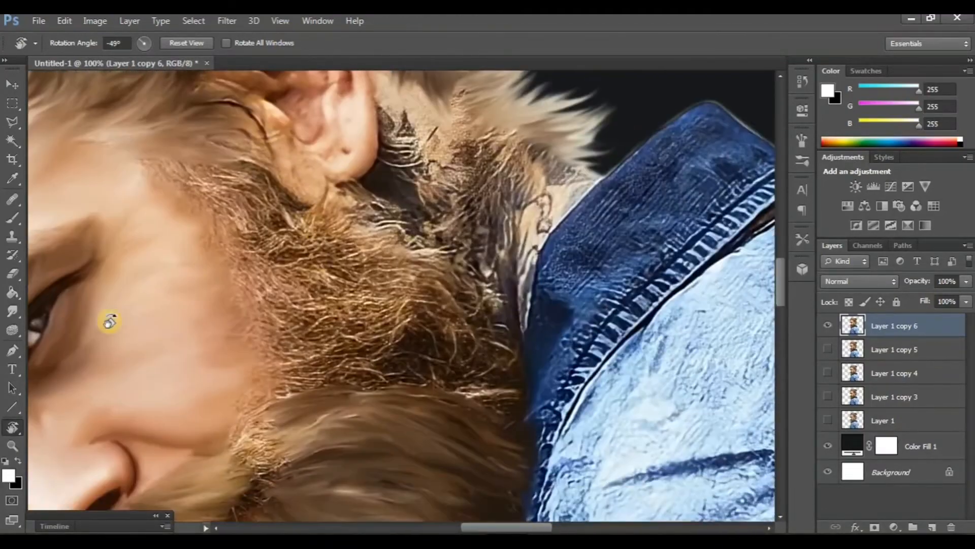
left_click(13, 312)
key("ctrl+j")
Step: Smudge the sideburn and cheek beard outward into long soft strands with the 35 px brush
scroll(196, 320, "up", 2)
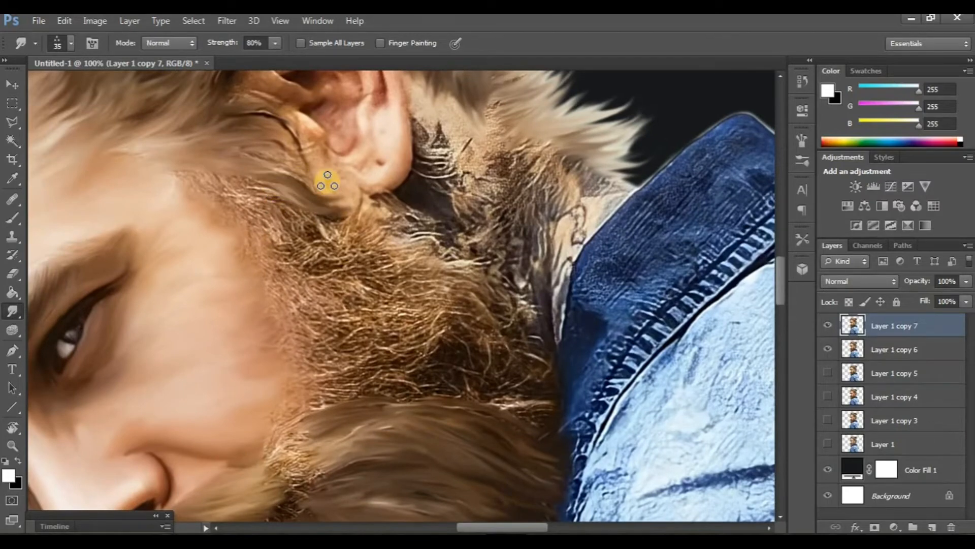
scroll(261, 178, "down", 2)
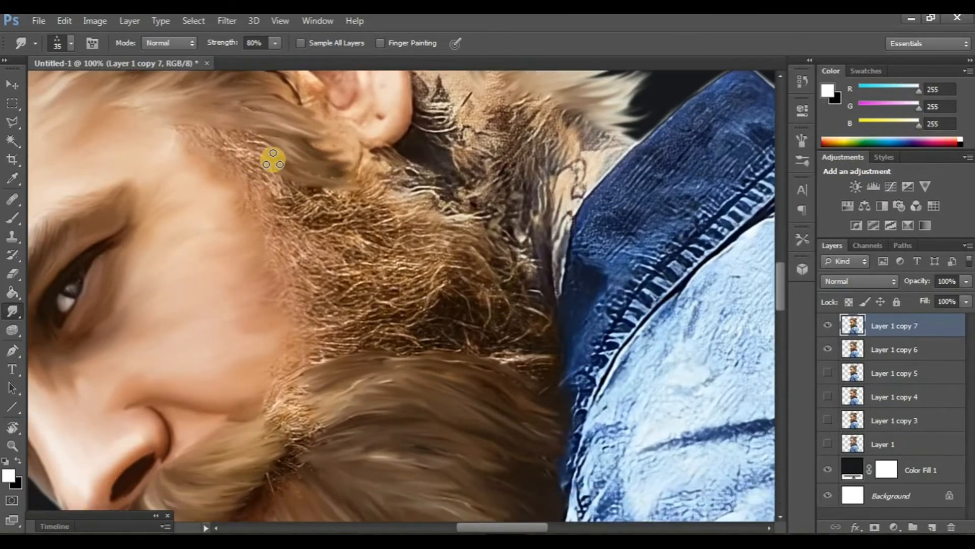
mouse_move(273, 161)
left_mouse_down()
mouse_move(211, 136)
mouse_move(261, 146)
mouse_move(195, 132)
mouse_move(297, 196)
mouse_move(220, 155)
left_mouse_up()
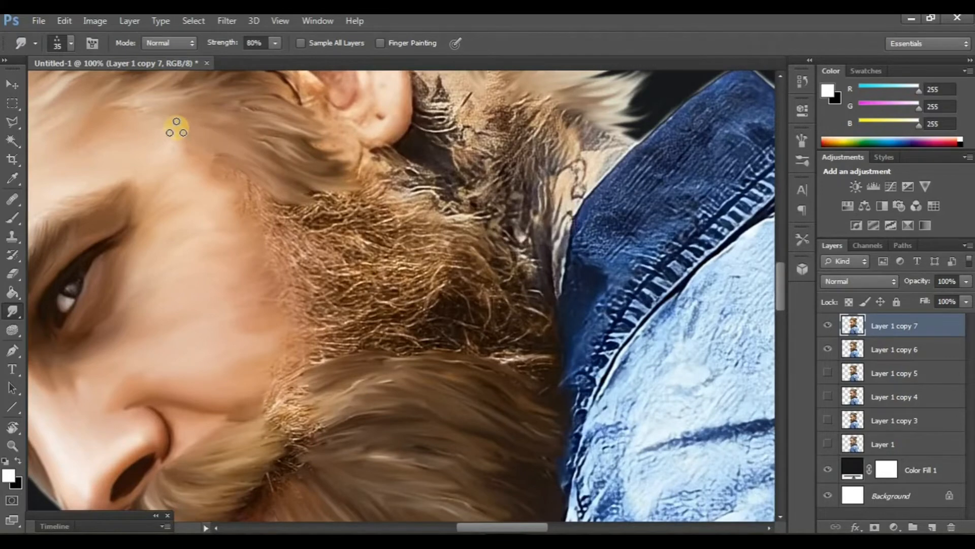
scroll(282, 196, "right", 4)
mouse_move(235, 192)
left_mouse_down()
mouse_move(330, 188)
mouse_move(248, 187)
mouse_move(359, 204)
left_mouse_up()
mouse_move(287, 208)
left_mouse_down()
mouse_move(387, 219)
mouse_move(414, 239)
left_mouse_up()
mouse_move(300, 239)
left_mouse_down()
mouse_move(423, 274)
mouse_move(282, 235)
mouse_move(460, 303)
left_mouse_up()
left_click_drag(294, 257, 459, 328)
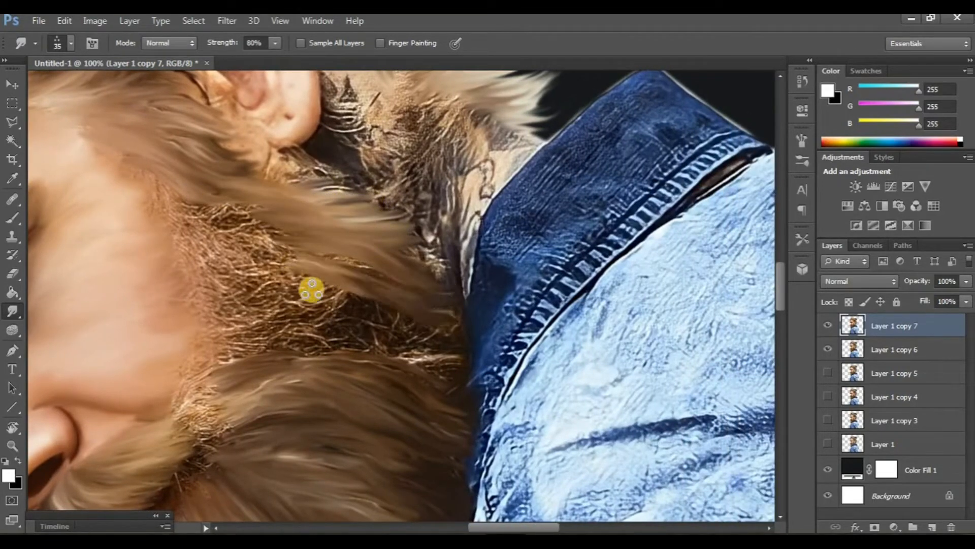
mouse_move(312, 290)
left_mouse_down()
mouse_move(453, 339)
mouse_move(309, 303)
mouse_move(418, 356)
left_mouse_up()
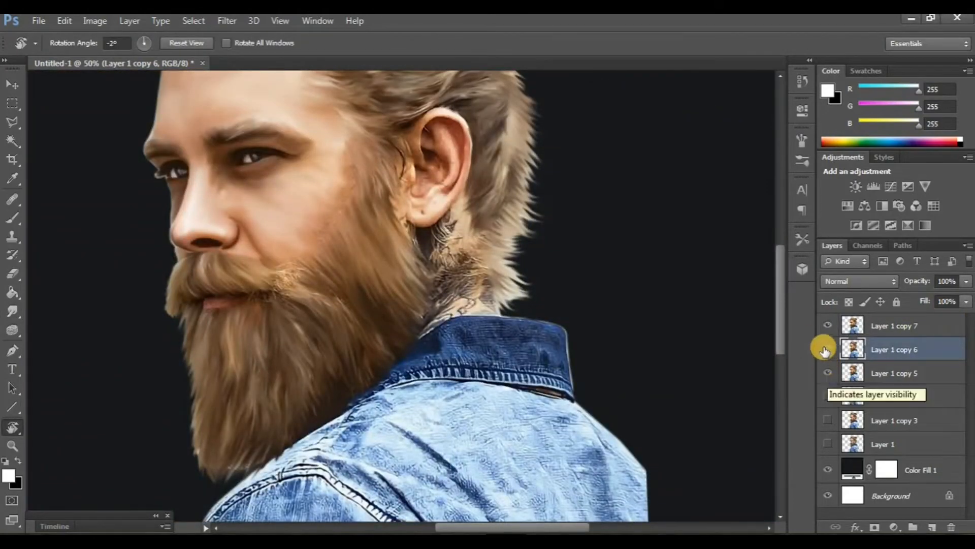
Step: Toggle the top layer copies' visibility to compare the smudged beard with the earlier version
left_click(828, 349)
left_click(826, 328)
left_click(826, 327)
left_click(826, 328)
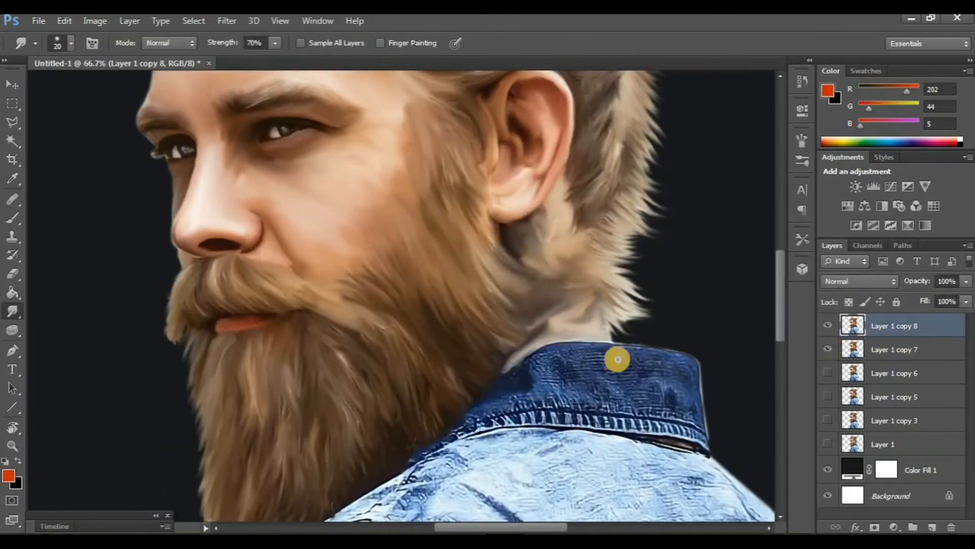
left_click(829, 326)
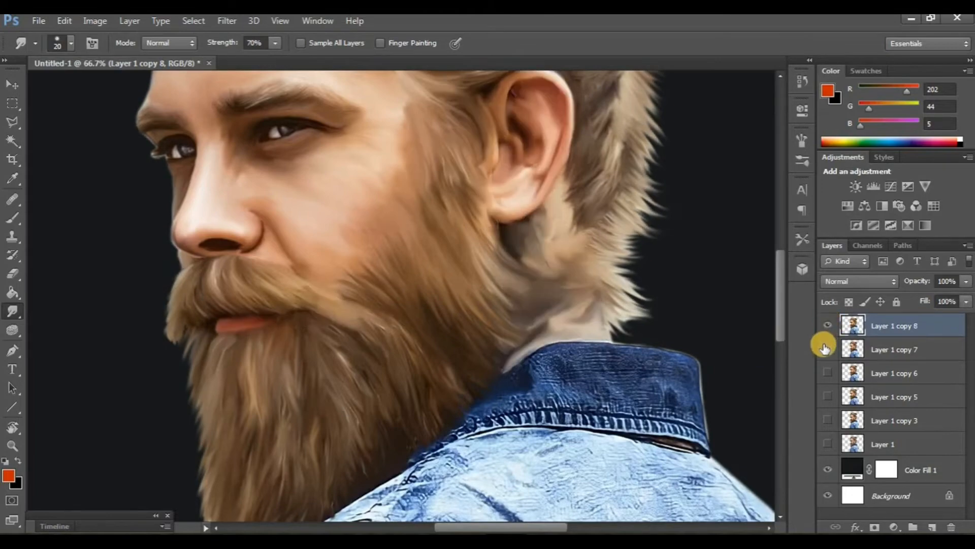
left_click(827, 349)
Step: Reset the canvas rotation to 0° and smudge the near eye's inner-corner highlight with a 10 px brush
scroll(346, 346, "up", 5)
scroll(347, 347, "up", 2)
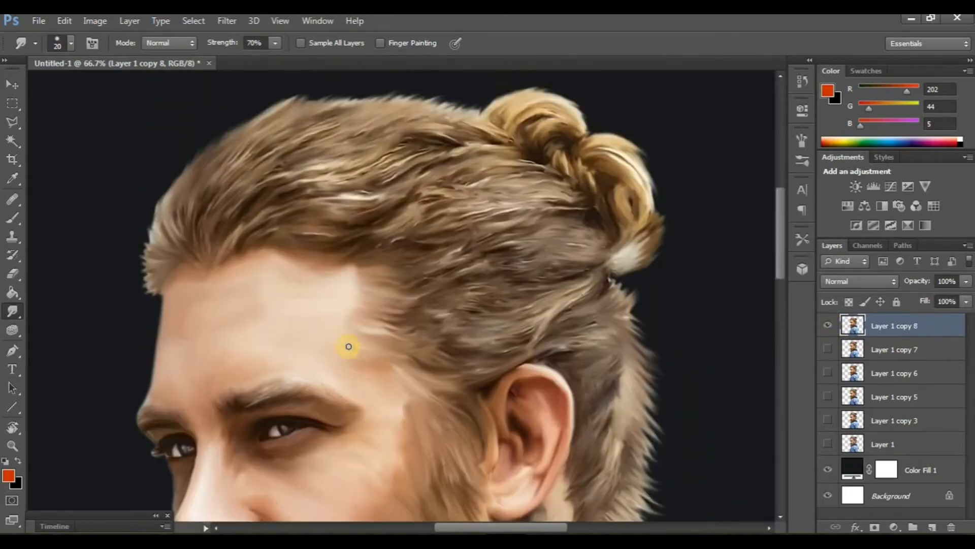
scroll(351, 346, "down", 10)
scroll(353, 345, "right", 2)
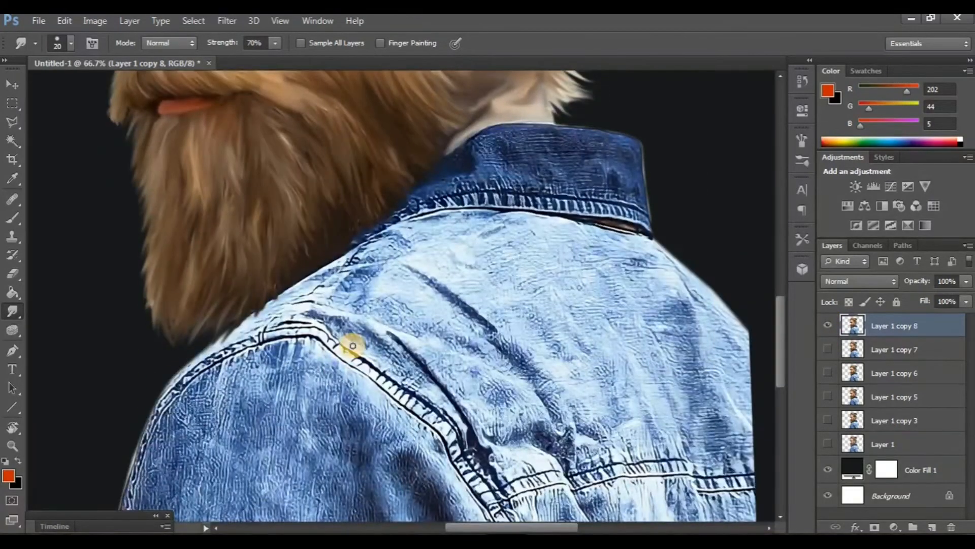
left_click(15, 421)
left_click_drag(380, 419, 381, 424)
scroll(381, 427, "down", 4)
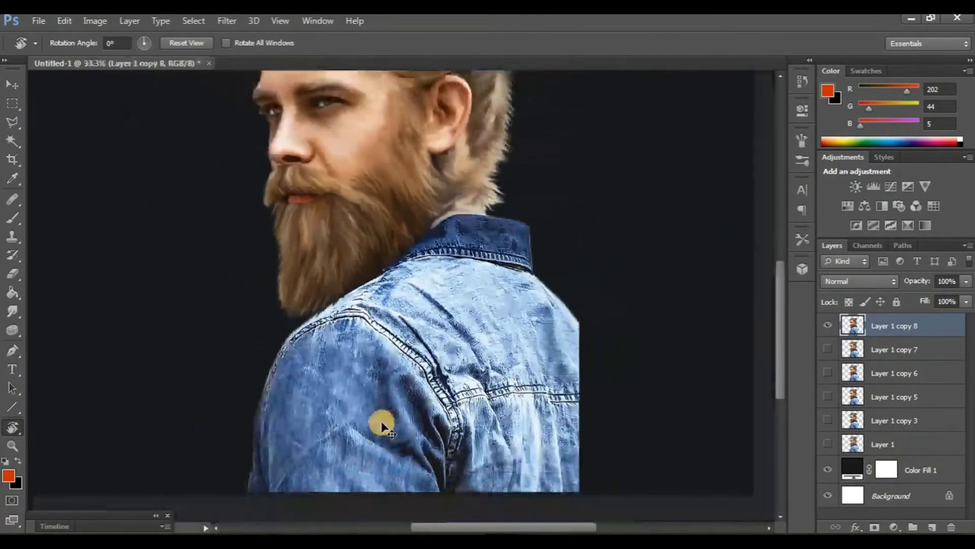
scroll(381, 423, "up", 1)
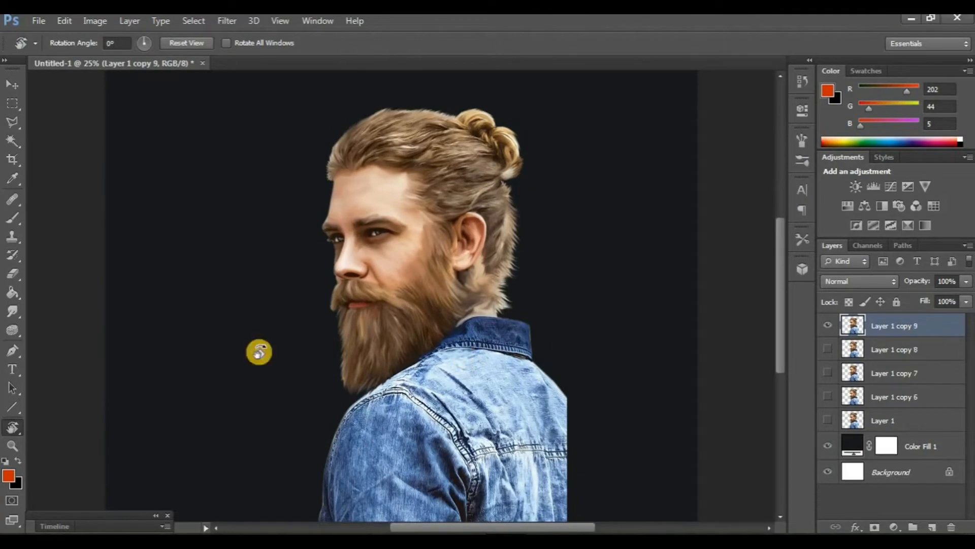
left_click(11, 309)
scroll(343, 362, "up", 4)
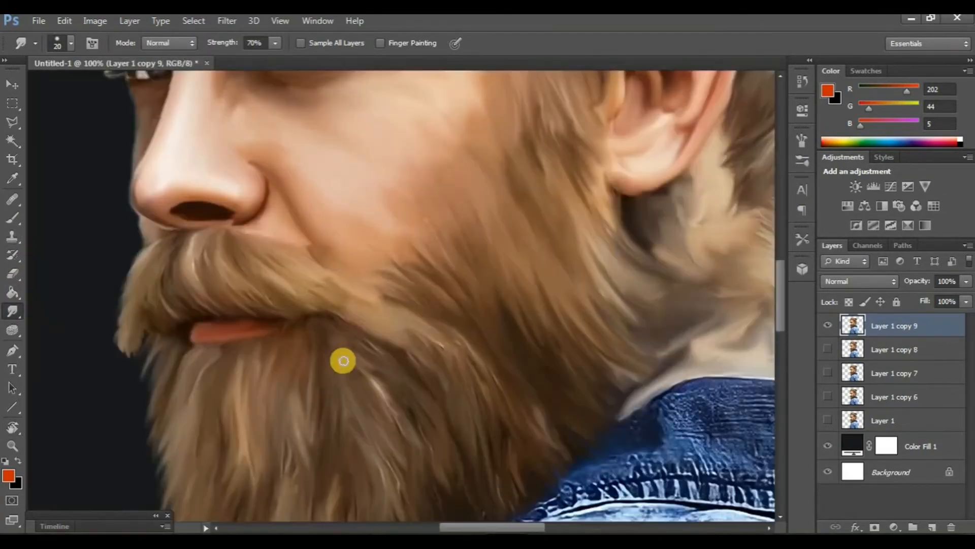
scroll(296, 354, "left", 4)
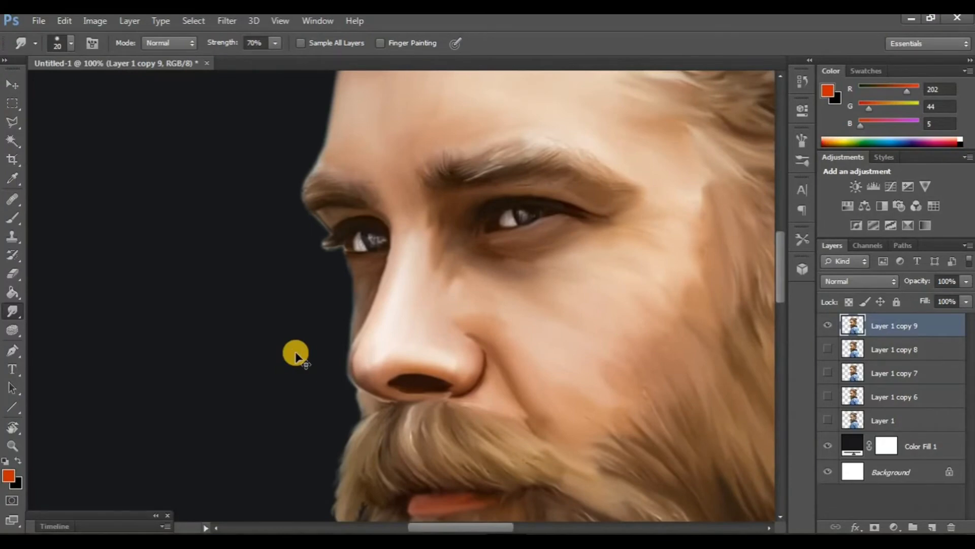
scroll(296, 354, "up", 2)
scroll(311, 350, "down", 1)
scroll(83, 357, "up", 1)
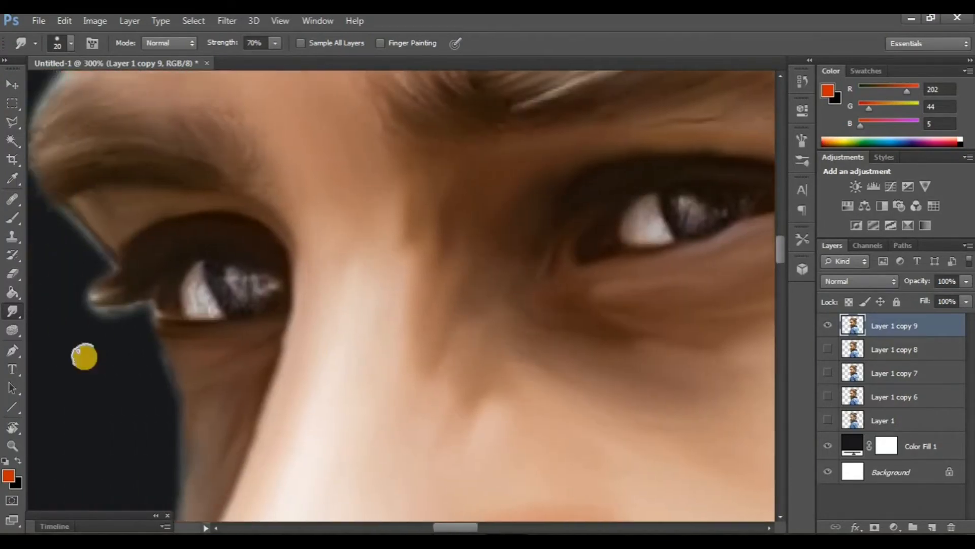
scroll(189, 307, "right", 1)
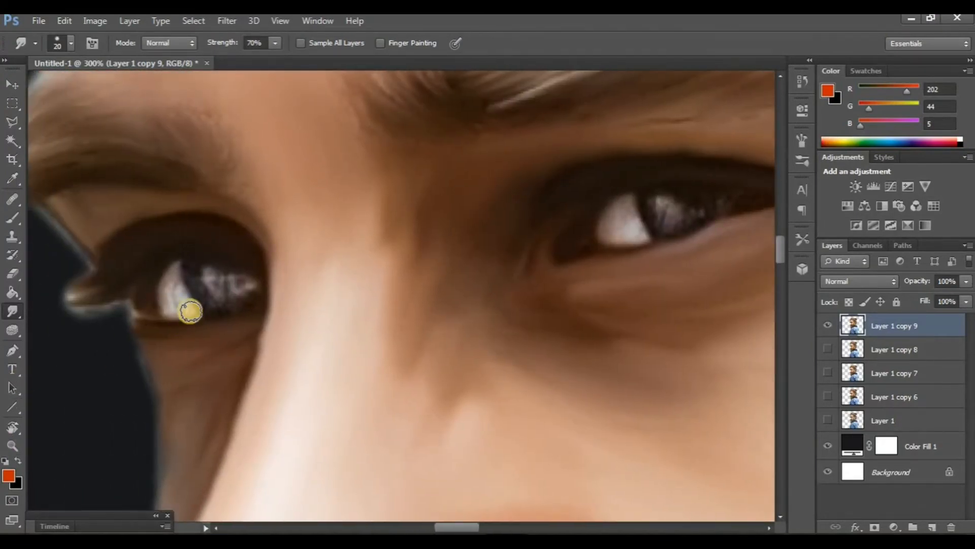
left_click_drag(177, 278, 188, 313)
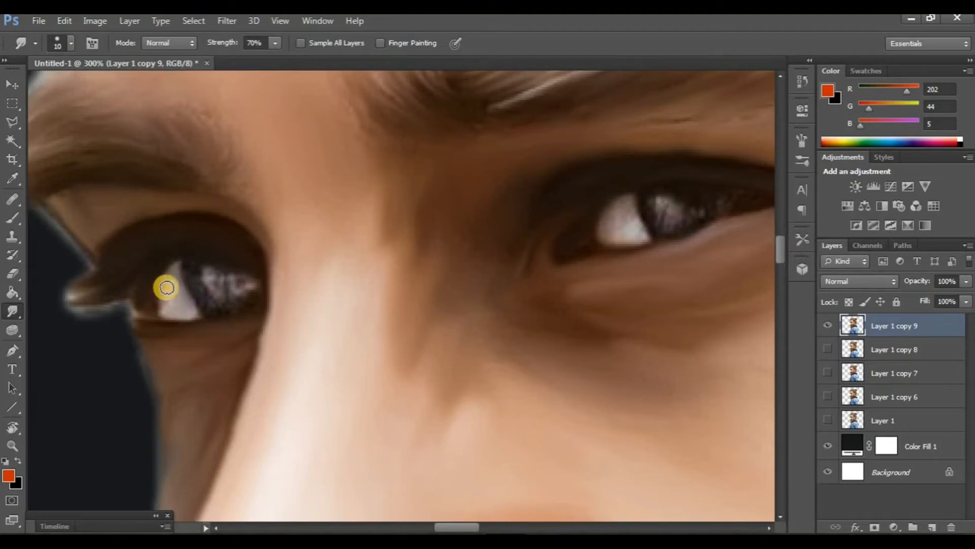
Step: Toggle the top layer's visibility to compare the smudged face with the copy beneath
scroll(421, 246, "right", 3)
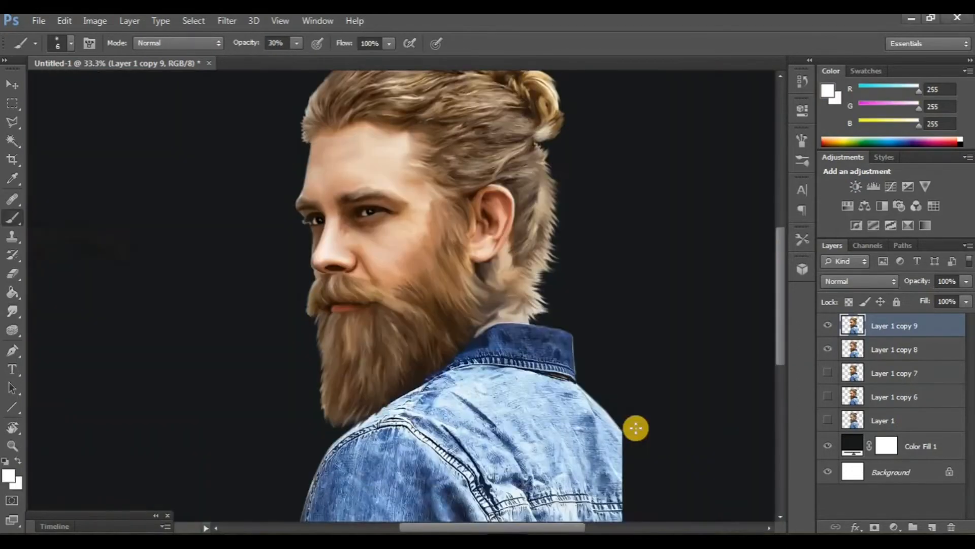
scroll(422, 312, "up", 3)
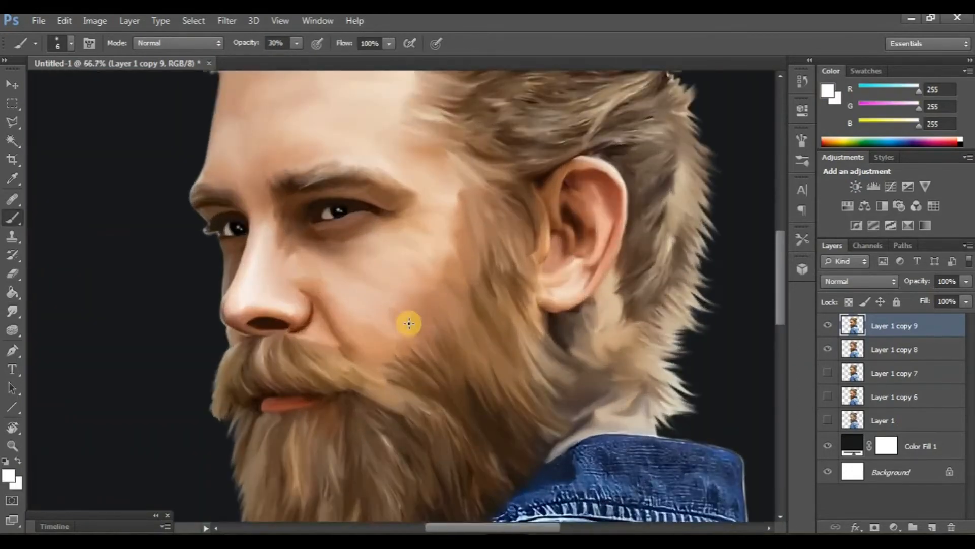
left_click_drag(409, 323, 455, 359)
left_click(833, 329)
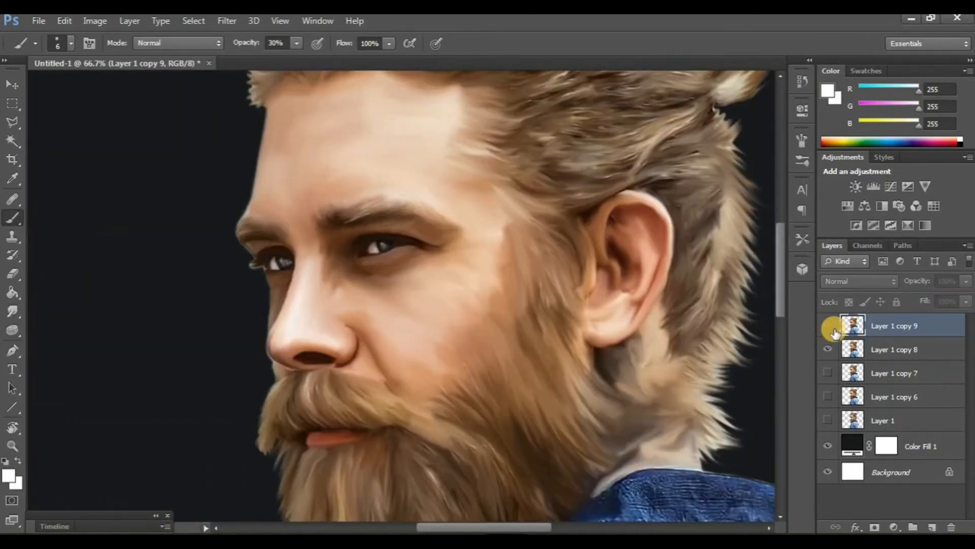
left_click(834, 330)
Step: Switch to the Smudge tool with a 65 px brush and duplicate the top layer
scroll(502, 359, "down", 5)
scroll(503, 357, "right", 2)
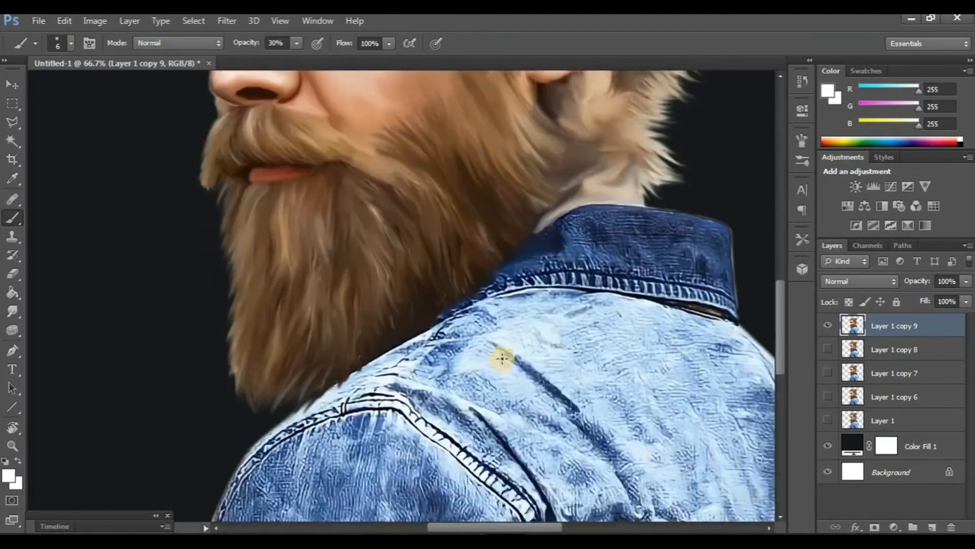
left_click(8, 311)
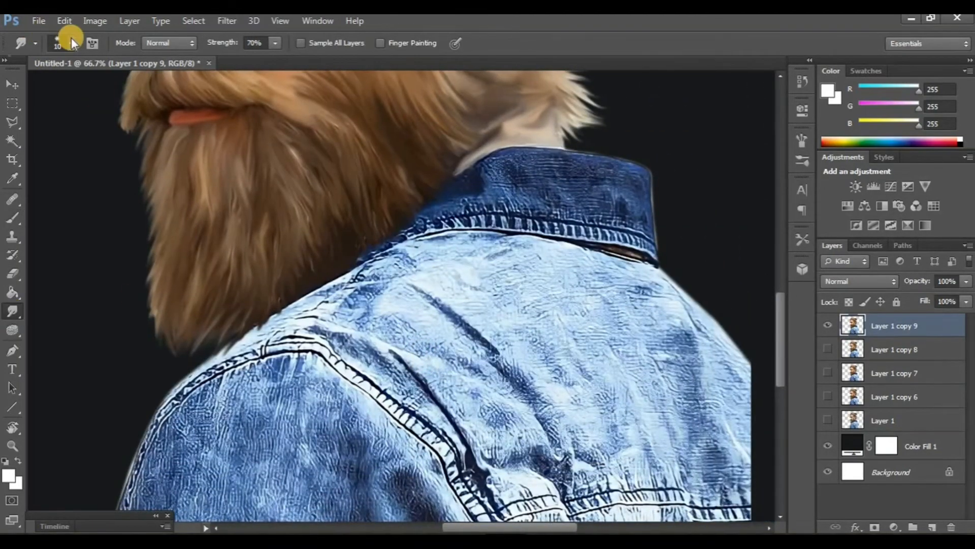
left_click(71, 40)
double_click(83, 206)
scroll(483, 289, "down", 5)
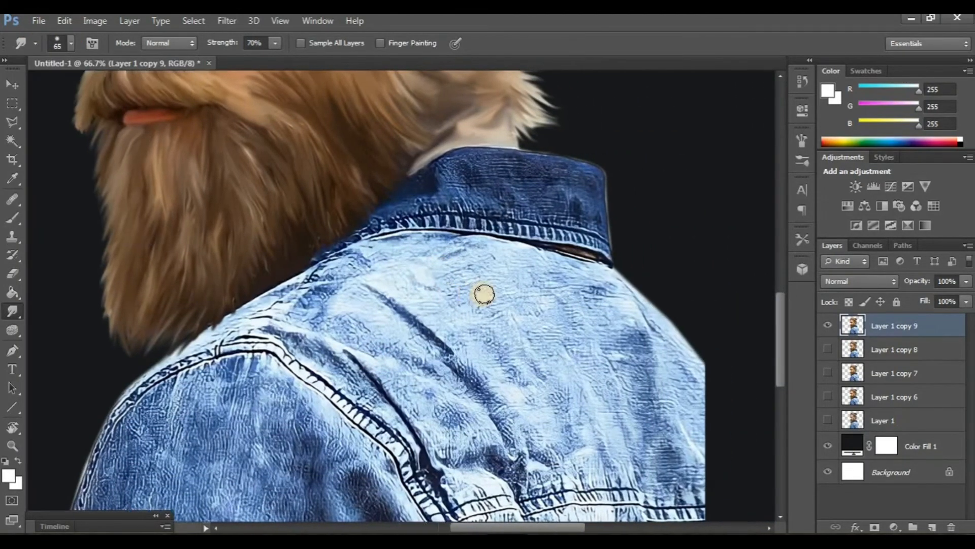
key("ctrl+j")
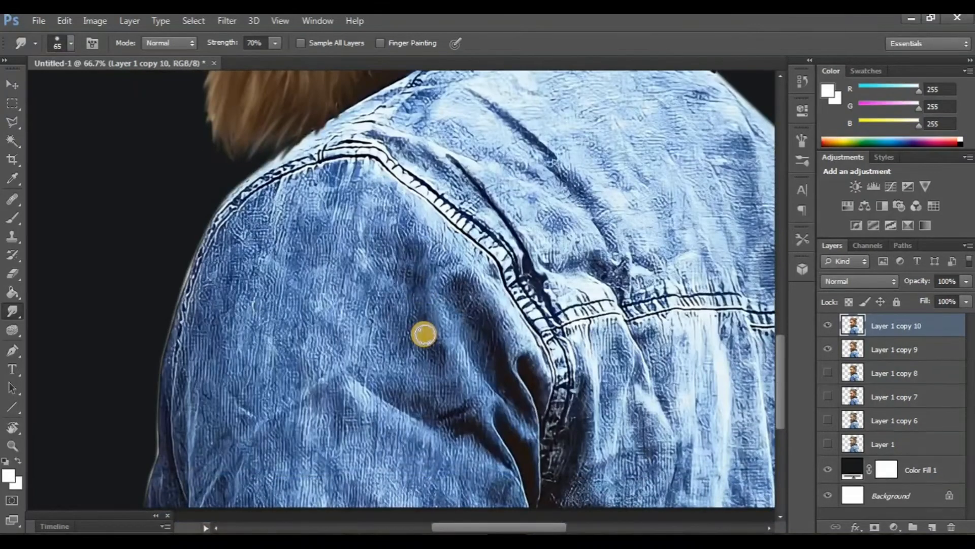
Step: Hide the layer beneath, enlarge the brush to 150 px and smudge the denim sleeve smooth
left_click(826, 351)
scroll(342, 344, "right", 2)
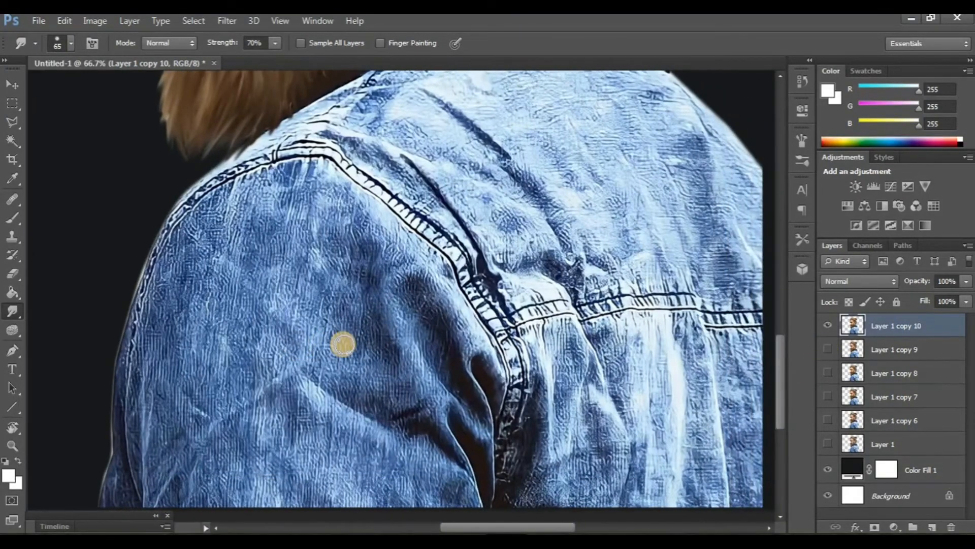
scroll(307, 313, "down", 1)
scroll(306, 313, "left", 2)
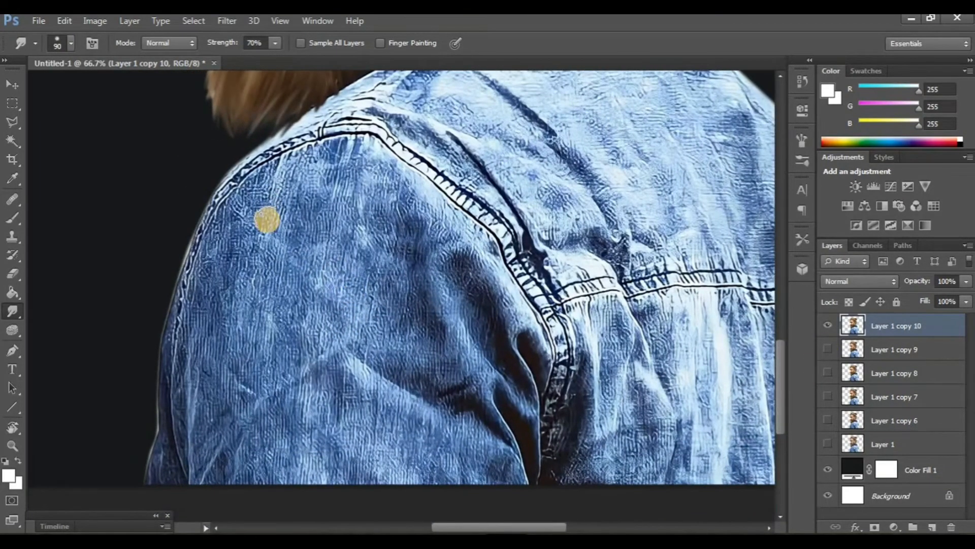
key("bracketright")
key("bracketright")
key("bracketright")
mouse_move(255, 266)
left_mouse_down()
mouse_move(278, 208)
mouse_move(335, 159)
mouse_move(269, 185)
mouse_move(234, 242)
mouse_move(234, 277)
mouse_move(254, 212)
mouse_move(211, 286)
mouse_move(227, 275)
mouse_move(235, 343)
mouse_move(261, 328)
left_mouse_up()
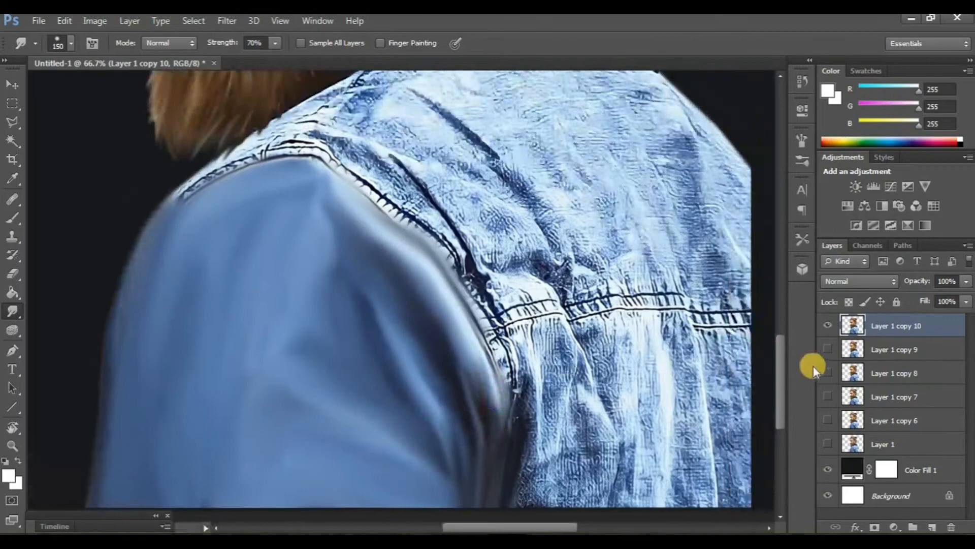
Step: Toggle the top layer's visibility to compare the smoothed sleeve with the original texture
left_click(828, 349)
left_click(829, 328)
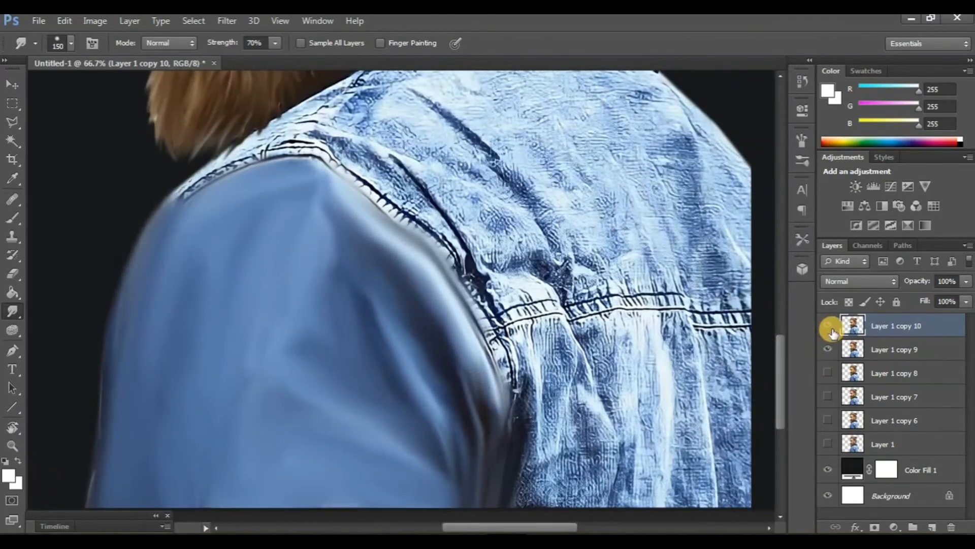
left_click(832, 329)
scroll(531, 312, "right", 1)
scroll(530, 311, "up", 4)
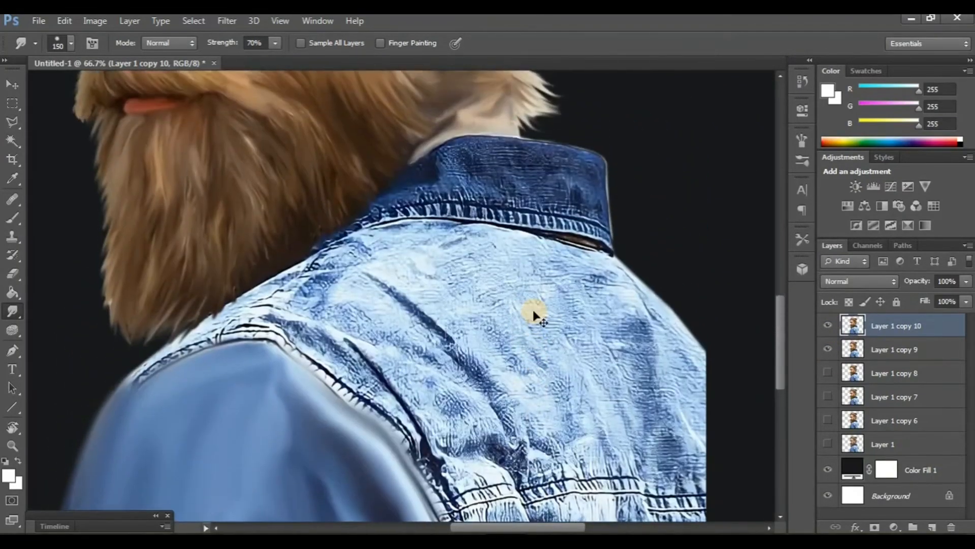
Step: Shrink the brush to 80 px and smudge the shirt collar smooth
key("ctrl+plus")
scroll(508, 335, "right", 3)
scroll(507, 337, "up", 5)
key("bracketleft")
key("bracketleft")
key("bracketleft")
key("bracketleft")
mouse_move(444, 216)
left_mouse_down()
mouse_move(500, 221)
mouse_move(447, 198)
mouse_move(598, 213)
mouse_move(631, 261)
mouse_move(637, 292)
left_mouse_up()
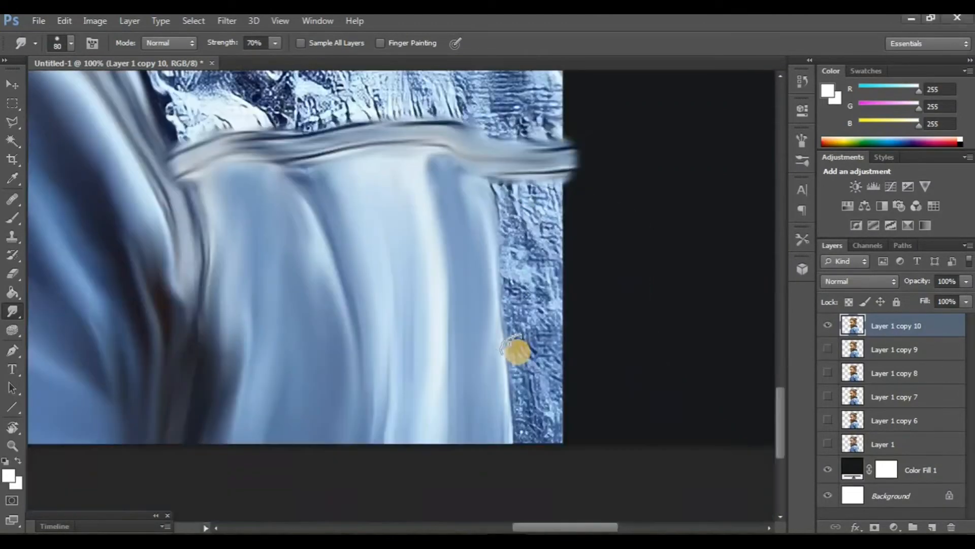
Step: Smudge the lower back of the shirt downward into long smooth folds
scroll(516, 348, "right", 1)
mouse_move(503, 207)
left_mouse_down()
mouse_move(510, 232)
mouse_move(511, 220)
mouse_move(481, 200)
mouse_move(485, 264)
left_mouse_up()
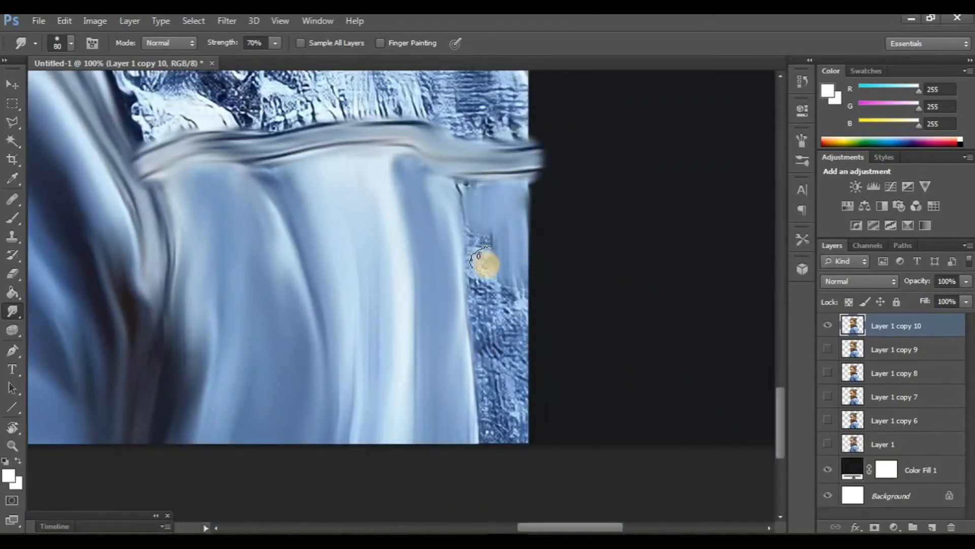
left_click_drag(468, 189, 483, 475)
left_click_drag(513, 249, 513, 495)
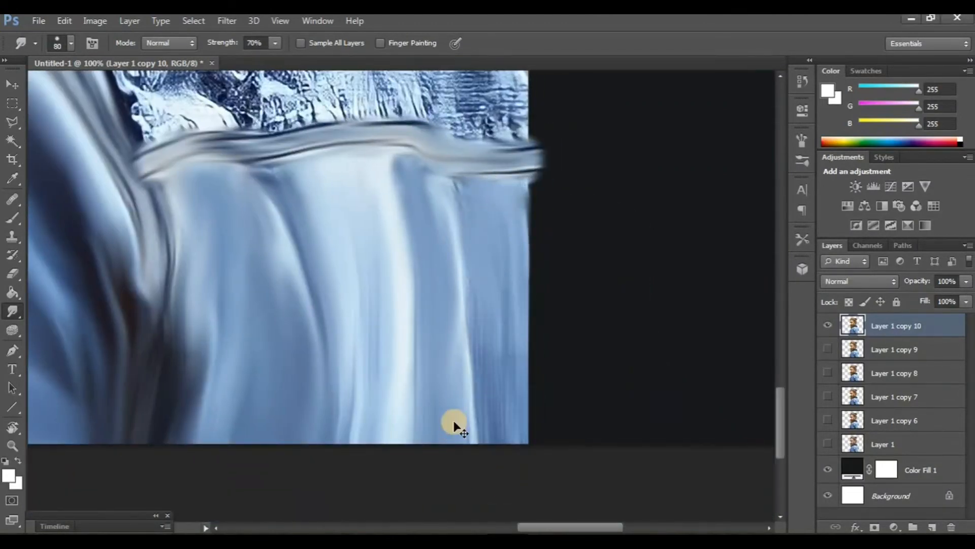
Step: Compare the smoothed shirt with the original texture by toggling the visibility of the top two layers
scroll(455, 423, "left", 3)
scroll(455, 423, "down", 2)
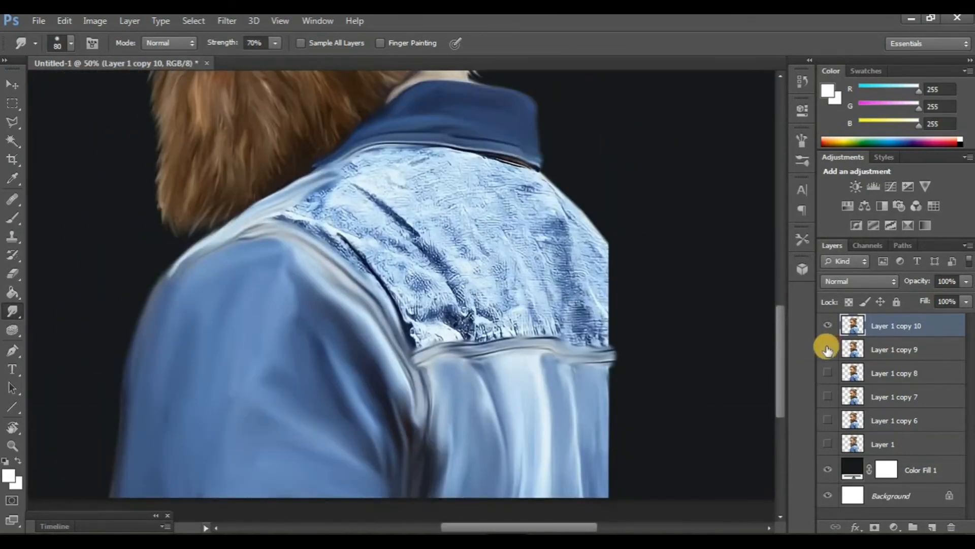
left_click(828, 327)
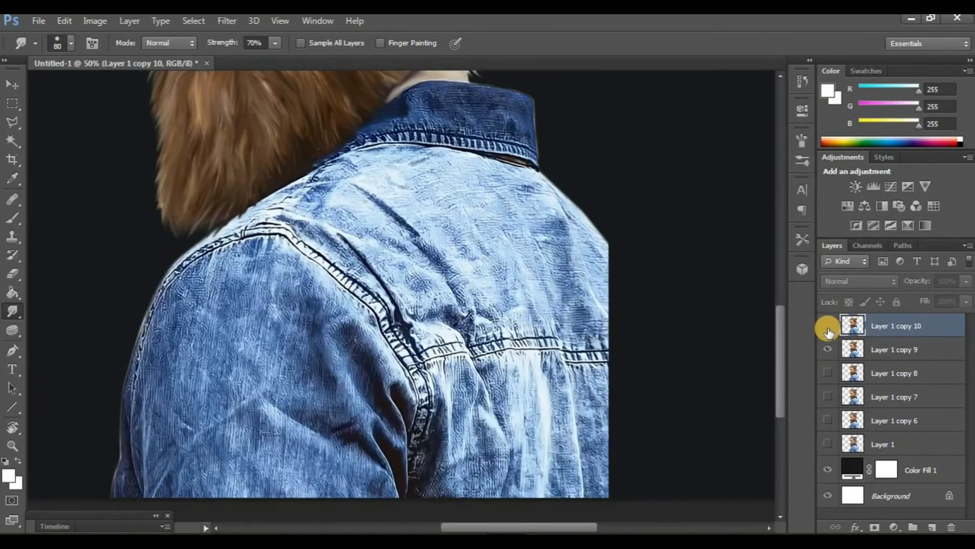
left_click(829, 330)
left_click(825, 350)
scroll(407, 342, "up", 2)
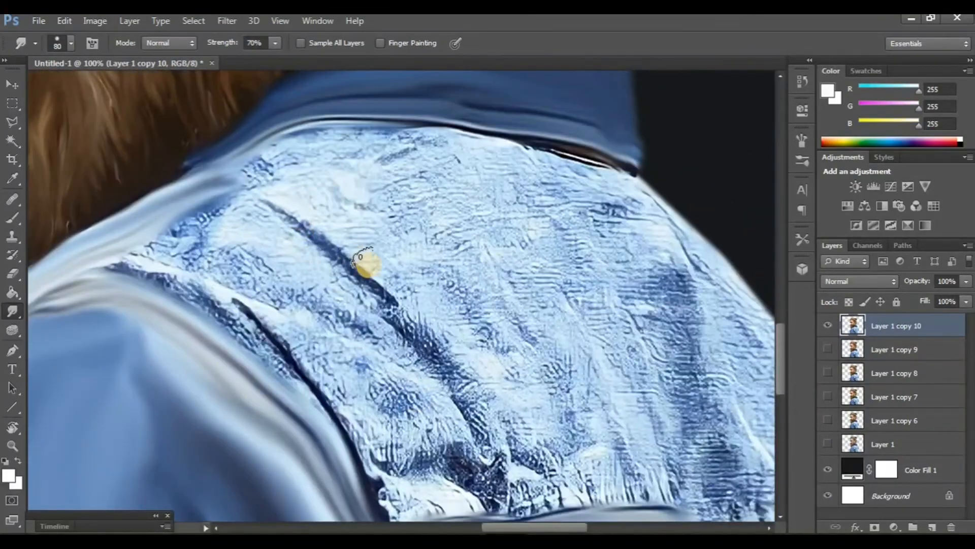
Step: Smudge the textured shoulder yoke on the upper back into smooth strokes
left_click_drag(368, 265, 397, 294)
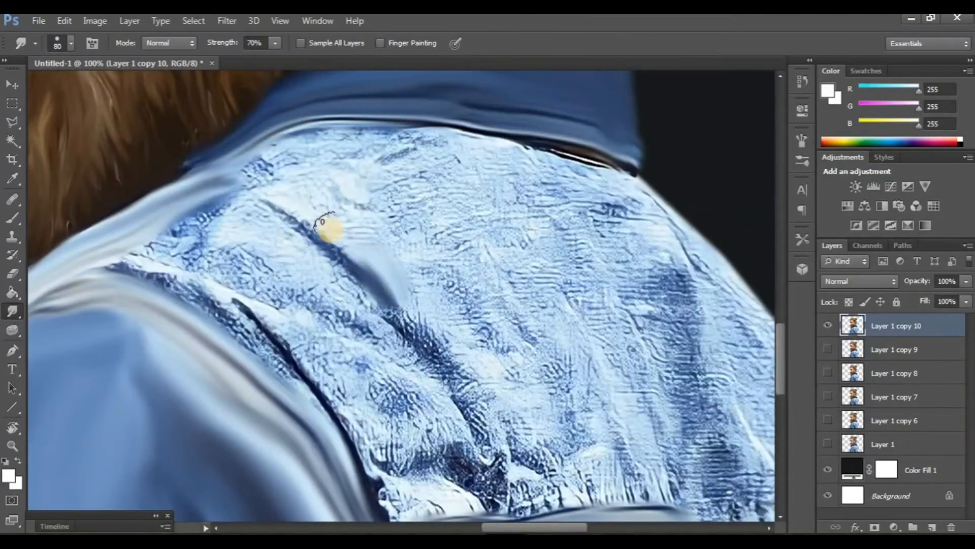
left_click_drag(330, 227, 347, 248)
mouse_move(267, 185)
left_mouse_down()
mouse_move(352, 228)
mouse_move(386, 275)
left_mouse_up()
left_click_drag(412, 329, 356, 294)
mouse_move(355, 295)
left_mouse_down()
mouse_move(388, 335)
mouse_move(446, 463)
left_mouse_up()
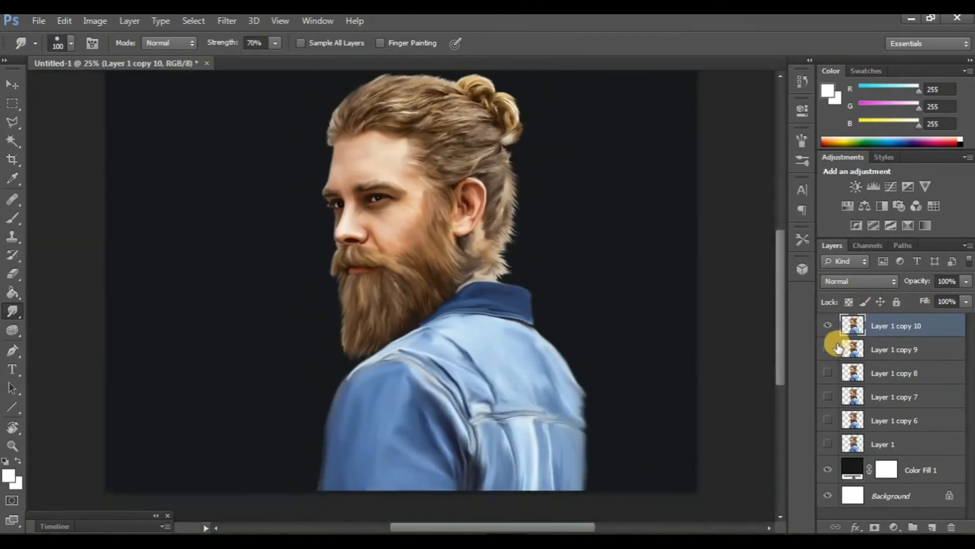
Step: Toggle the top copies' visibility to compare the whole smoothed portrait with earlier versions
left_click(828, 349)
left_click(827, 327)
left_click(827, 327)
left_click(827, 349)
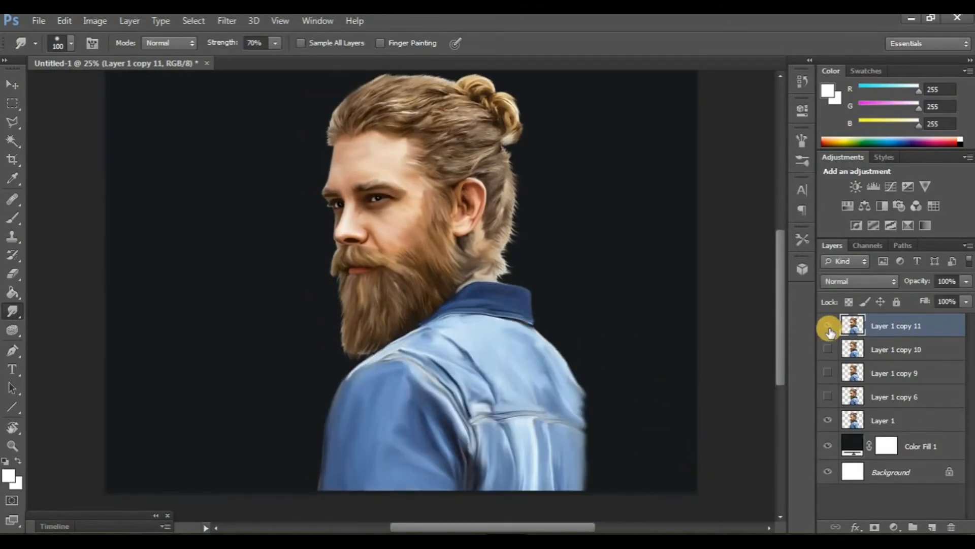
left_click(828, 328)
left_click(828, 327)
left_click(828, 328)
left_click(828, 328)
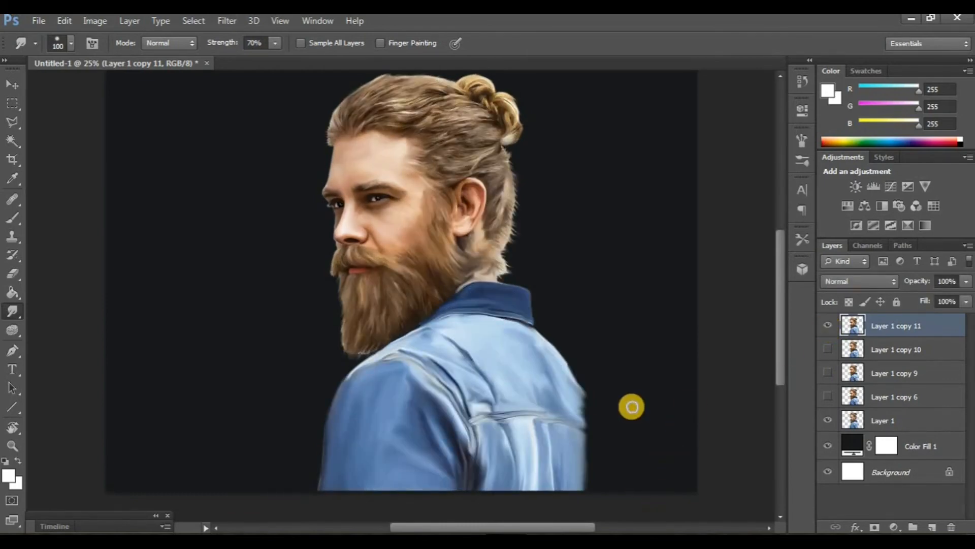
scroll(631, 407, "down", 2)
scroll(632, 407, "up", 2)
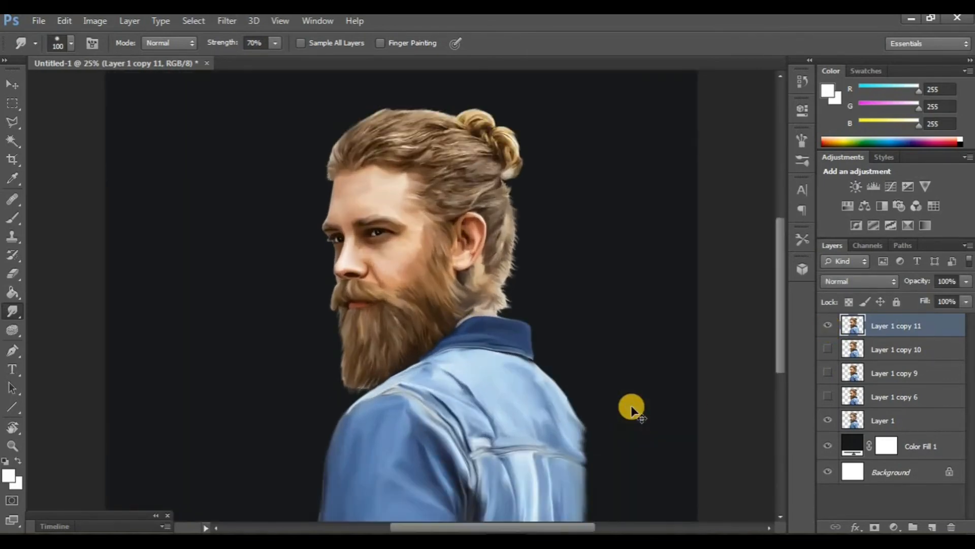
scroll(632, 407, "down", 1)
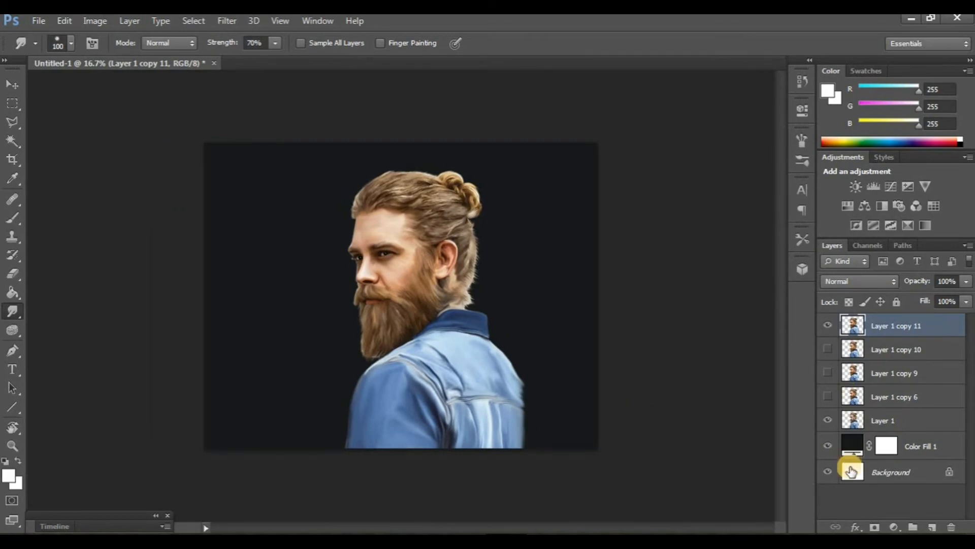
Step: Add a new layer above the colour fill and paint a soft cloud of sampled shirt blue over the right background with a 1500 px soft brush
left_click(924, 448)
left_click(927, 525)
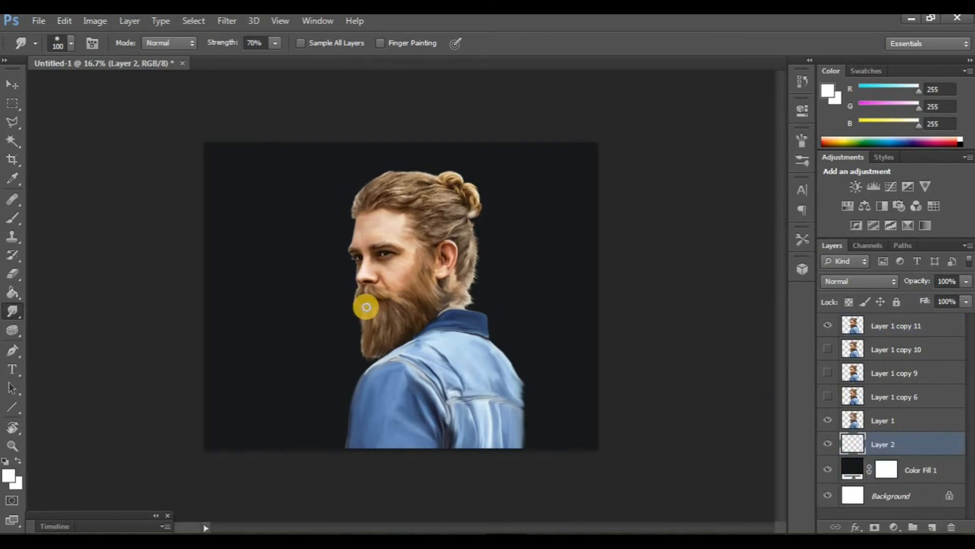
key("b")
left_click(72, 43)
left_click_drag(156, 159, 160, 205)
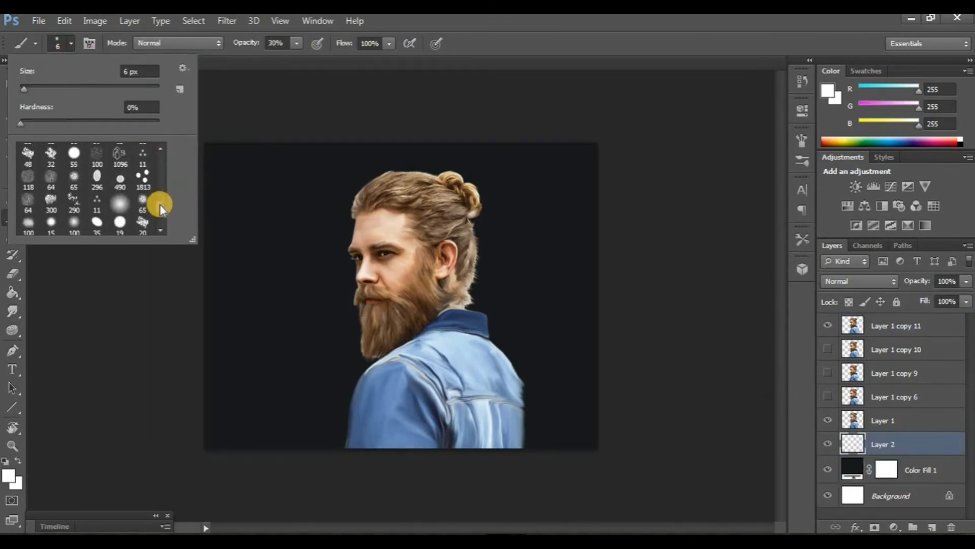
double_click(52, 203)
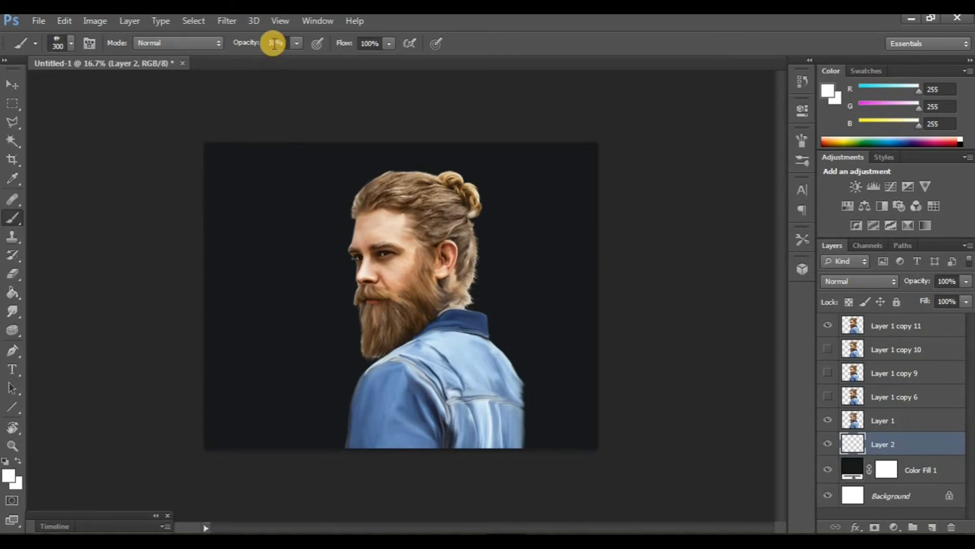
left_click(376, 389, "alt")
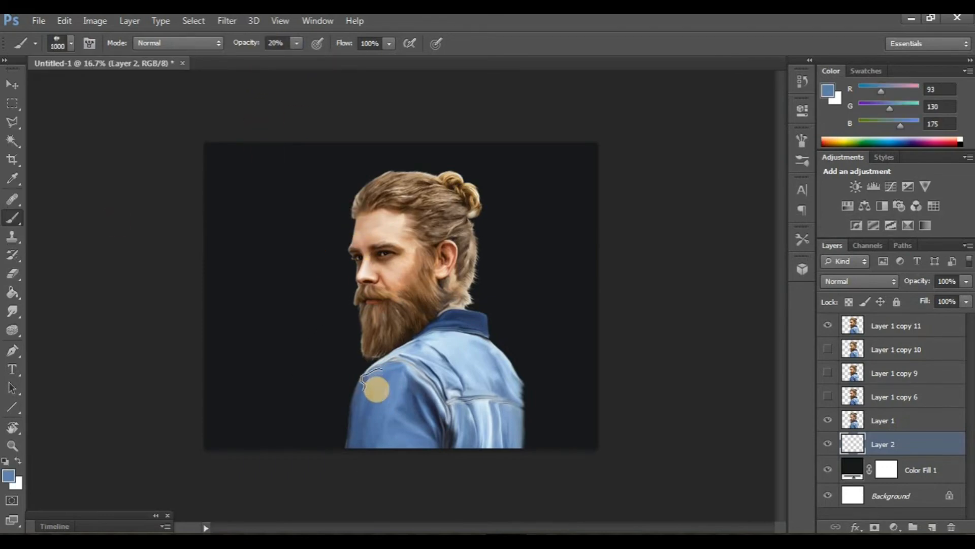
key("bracketright")
key("bracketright")
key("bracketright")
key("bracketright")
key("bracketright")
mouse_move(555, 385)
left_mouse_down()
mouse_move(475, 261)
mouse_move(485, 188)
mouse_move(484, 265)
mouse_move(455, 337)
mouse_move(449, 288)
mouse_move(363, 167)
mouse_move(619, 194)
mouse_move(589, 166)
mouse_move(554, 165)
mouse_move(578, 273)
left_mouse_up()
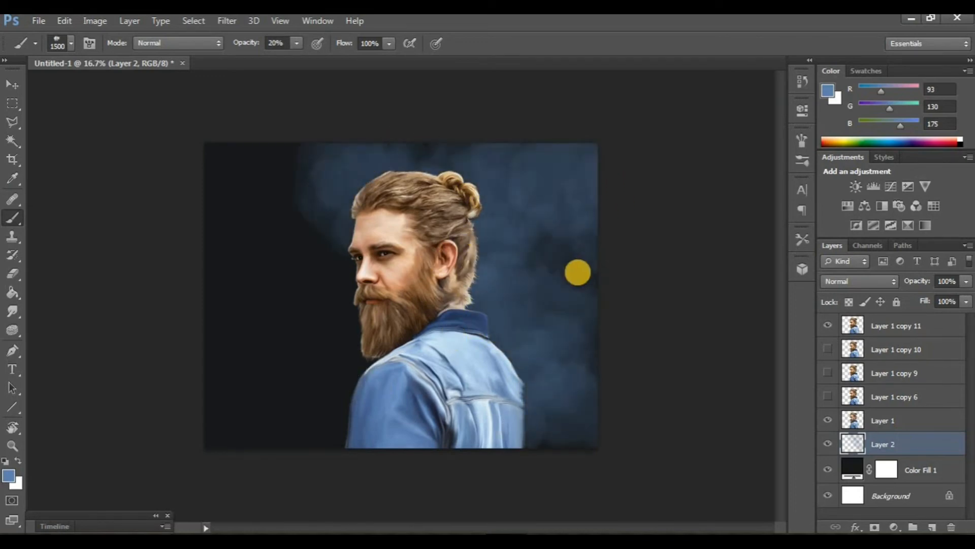
Step: Sample lighter blue and cream tones, paint them across the left and lower background, and smudge them to blend
left_click(503, 421, "alt")
mouse_move(398, 457)
left_mouse_down()
mouse_move(332, 419)
mouse_move(389, 325)
mouse_move(219, 439)
mouse_move(216, 300)
mouse_move(332, 296)
mouse_move(261, 180)
mouse_move(249, 131)
mouse_move(263, 151)
left_mouse_up()
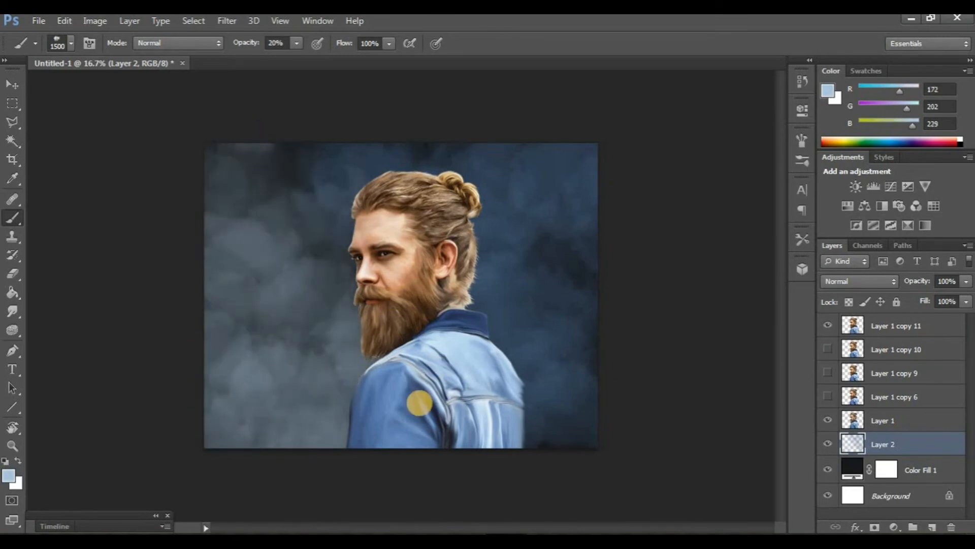
left_click(329, 373, "alt")
mouse_move(389, 320)
left_mouse_down()
mouse_move(334, 413)
mouse_move(455, 352)
mouse_move(442, 233)
mouse_move(354, 238)
mouse_move(414, 446)
mouse_move(527, 461)
left_mouse_up()
left_click(454, 177, "alt")
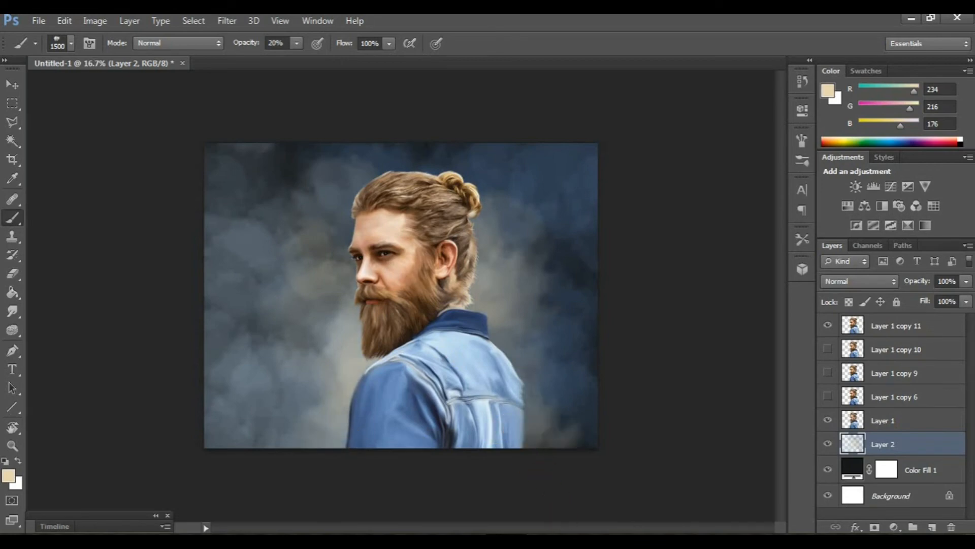
left_click(549, 417)
left_click(14, 315)
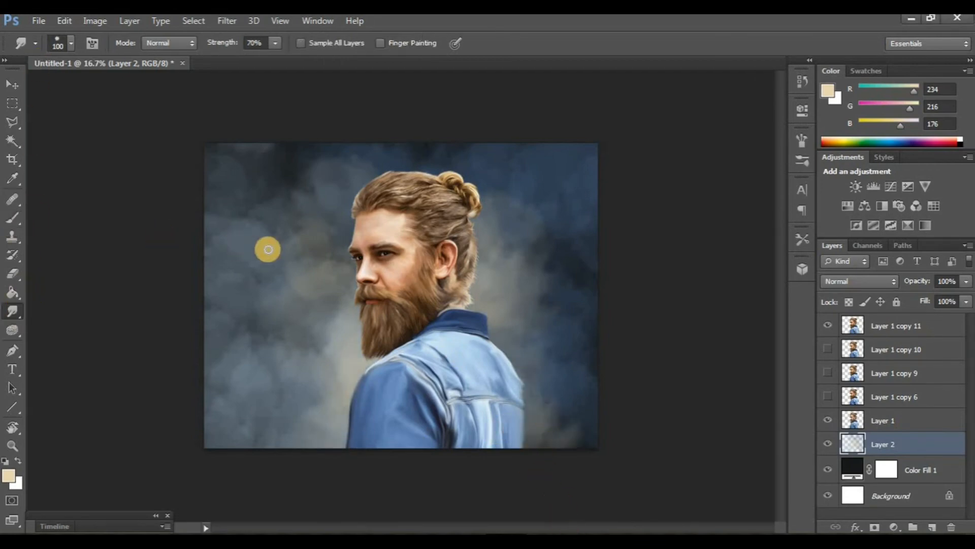
mouse_move(257, 232)
left_mouse_down()
mouse_move(217, 203)
mouse_move(206, 151)
mouse_move(236, 214)
mouse_move(259, 224)
mouse_move(255, 156)
mouse_move(295, 126)
mouse_move(271, 184)
mouse_move(291, 173)
mouse_move(289, 202)
mouse_move(315, 216)
mouse_move(323, 191)
mouse_move(329, 198)
mouse_move(292, 233)
left_mouse_up()
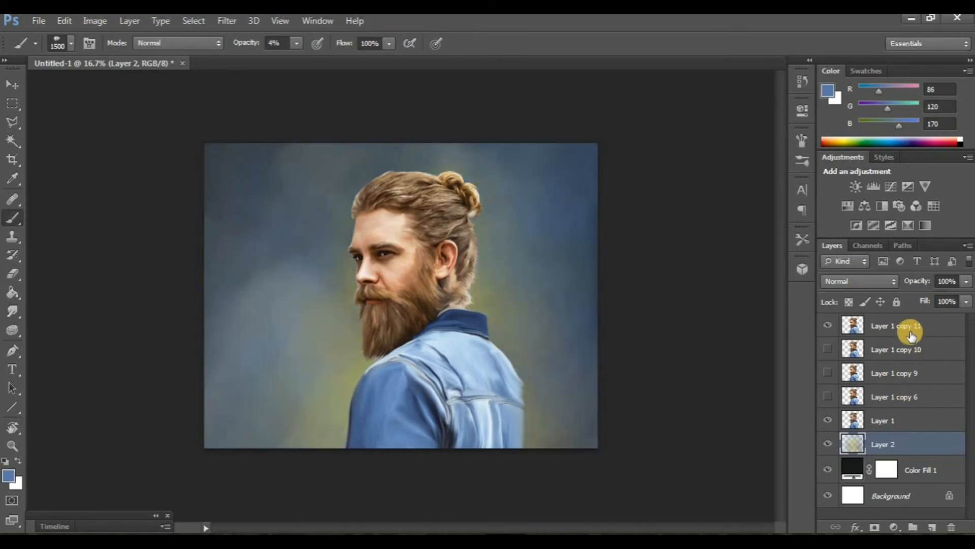
Step: Add a new top layer and paint sampled tones over the shirt's lower edge with a soft round brush at 50% opacity
left_click(908, 330)
left_click(828, 445)
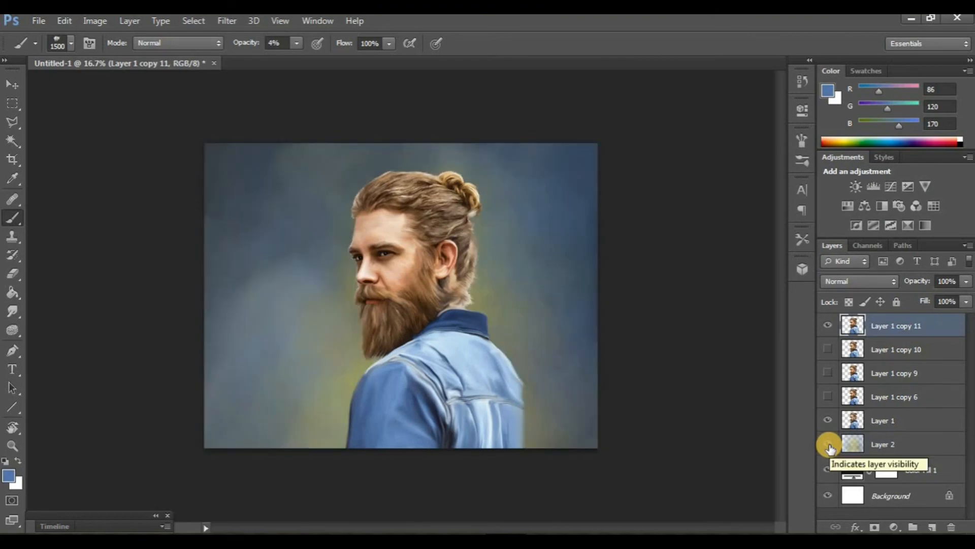
left_click(936, 526)
left_click(72, 44)
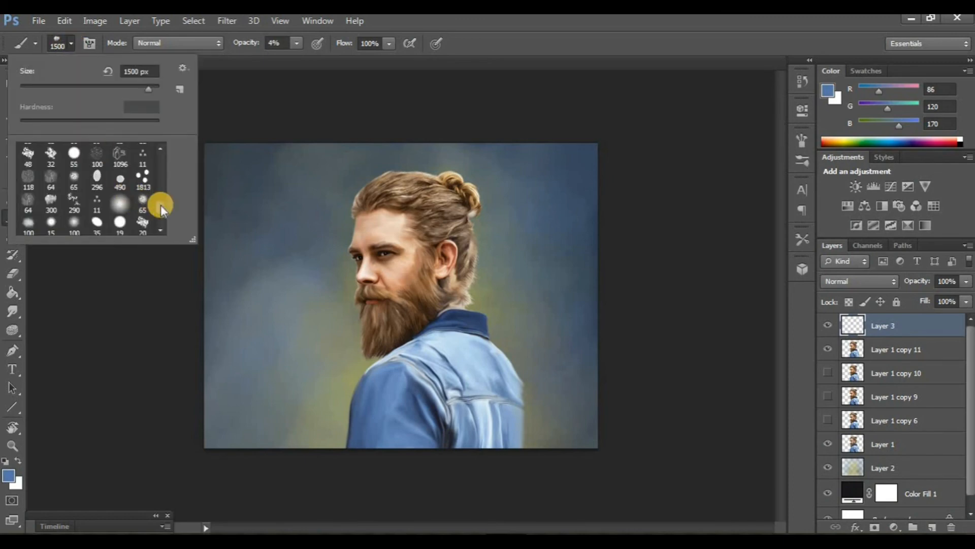
scroll(127, 210, "down", 2)
left_click_drag(176, 218, 162, 152)
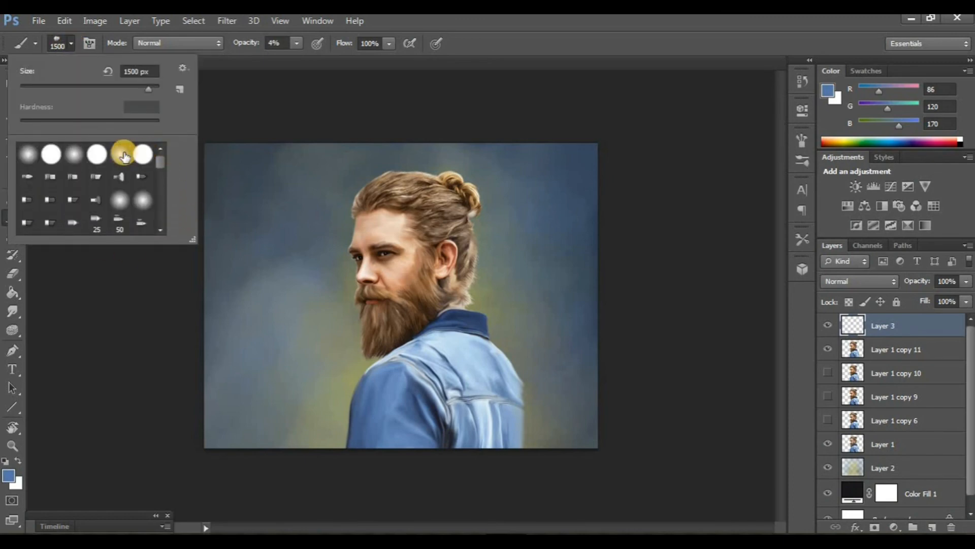
double_click(123, 152)
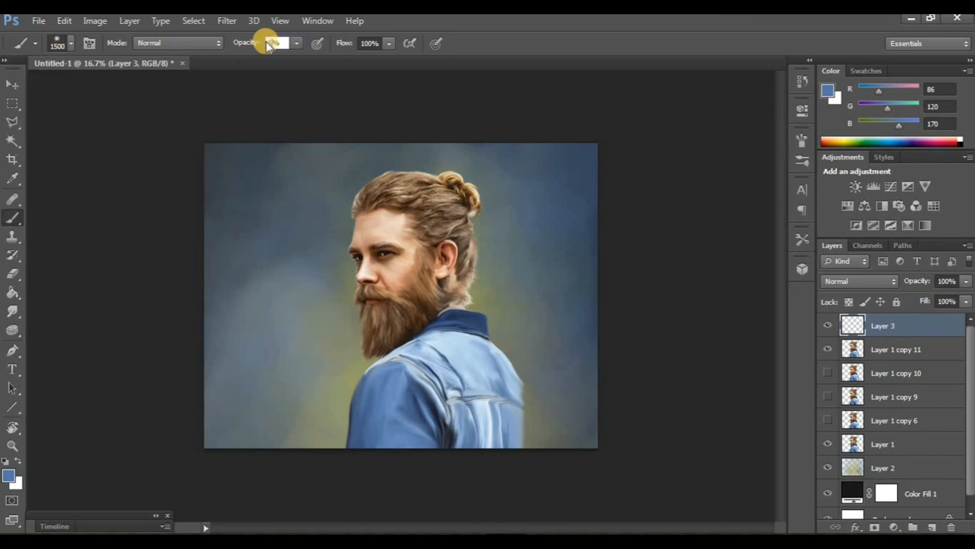
left_click(8, 475)
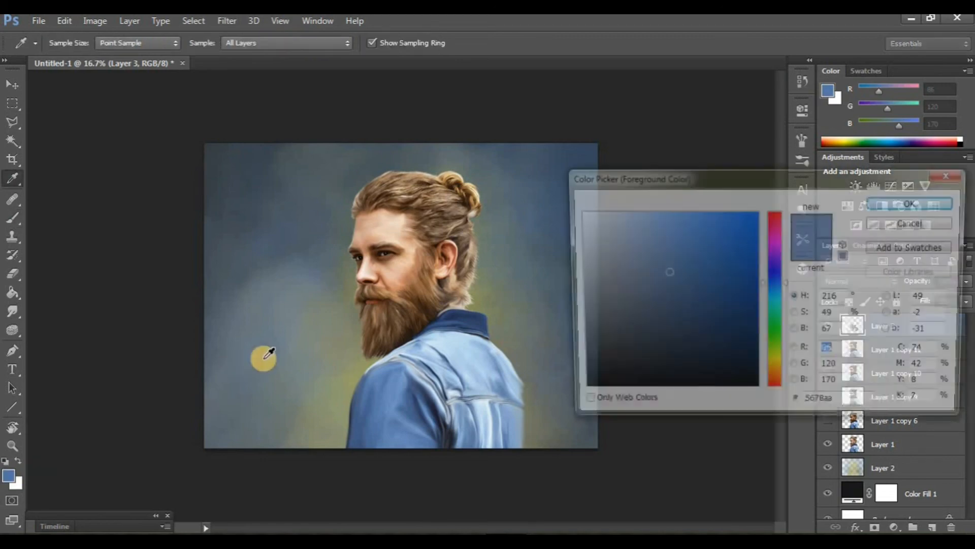
left_click(403, 326)
left_click(882, 201)
mouse_move(547, 445)
left_mouse_down()
mouse_move(412, 475)
mouse_move(353, 451)
mouse_move(481, 465)
mouse_move(558, 452)
left_mouse_up()
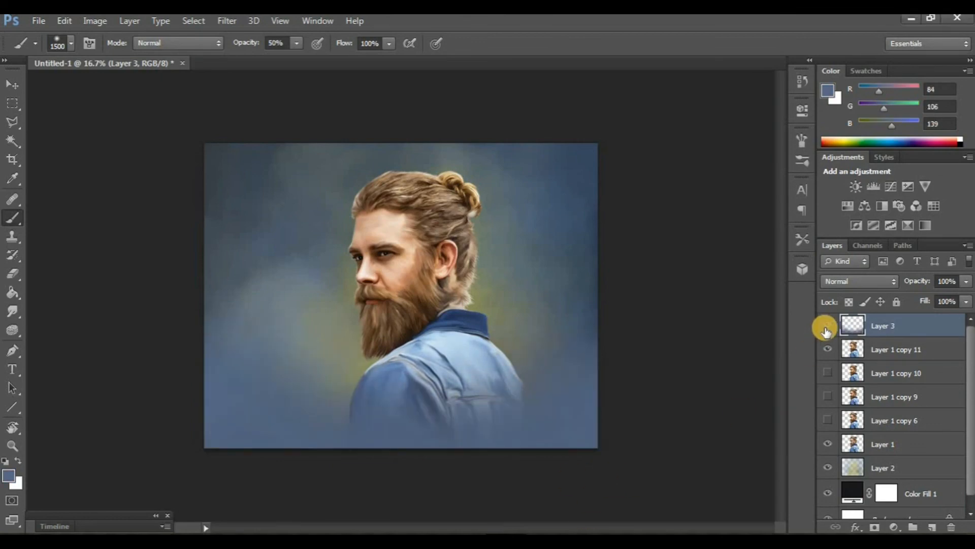
left_click(826, 328)
left_click(826, 328)
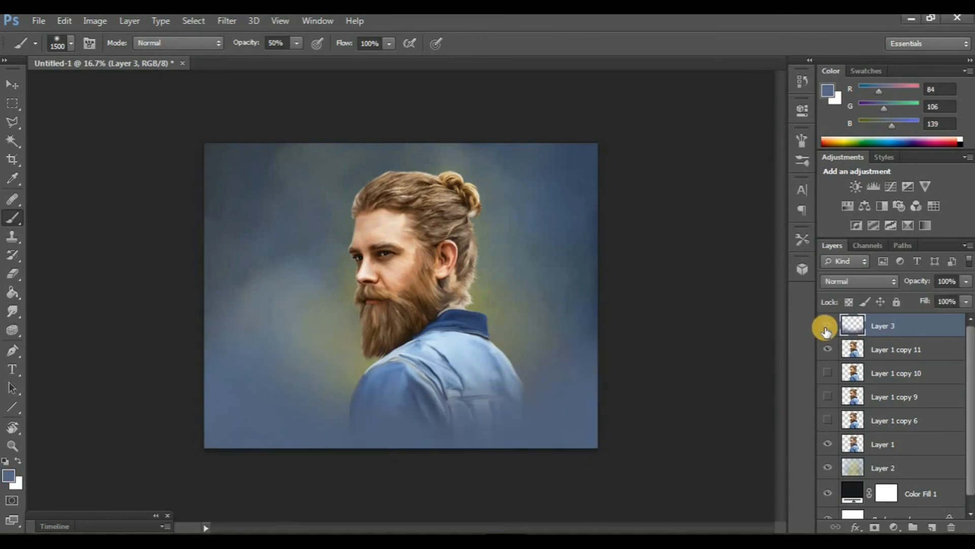
Step: Switch to the Pencil tool, set a 290 px brush and make the foreground colour white
right_click(10, 224)
left_click(53, 227)
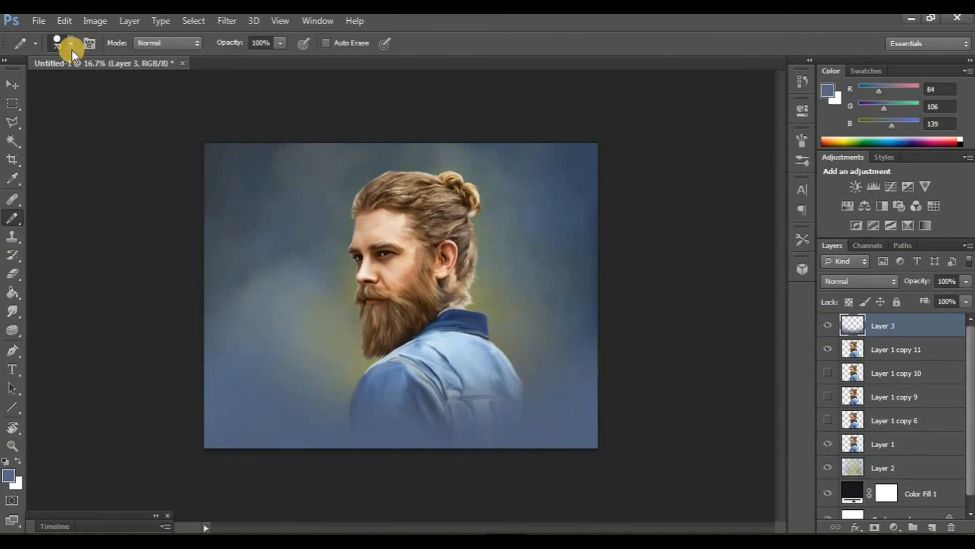
left_click(71, 48)
left_click_drag(160, 173, 162, 210)
double_click(70, 200)
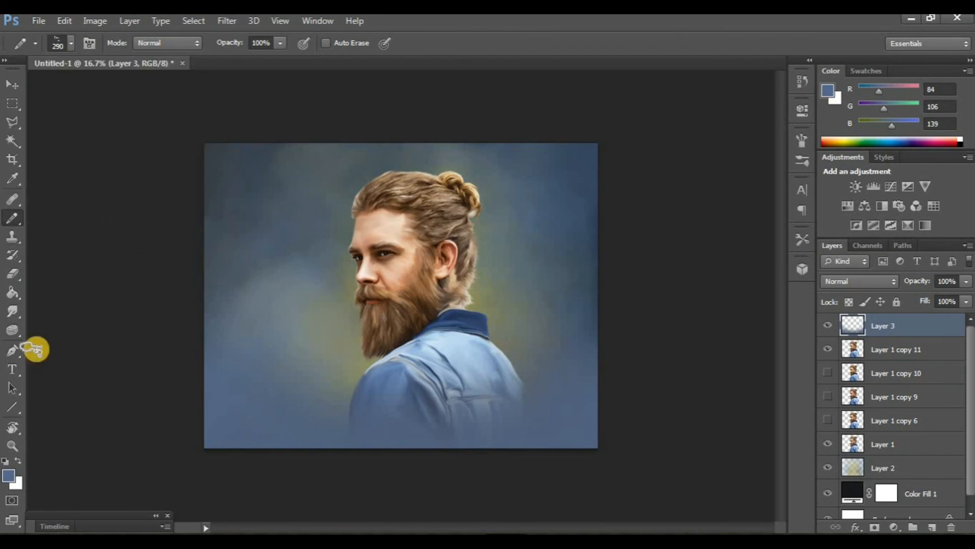
left_click(10, 476)
left_click_drag(605, 304, 575, 210)
left_click(867, 200)
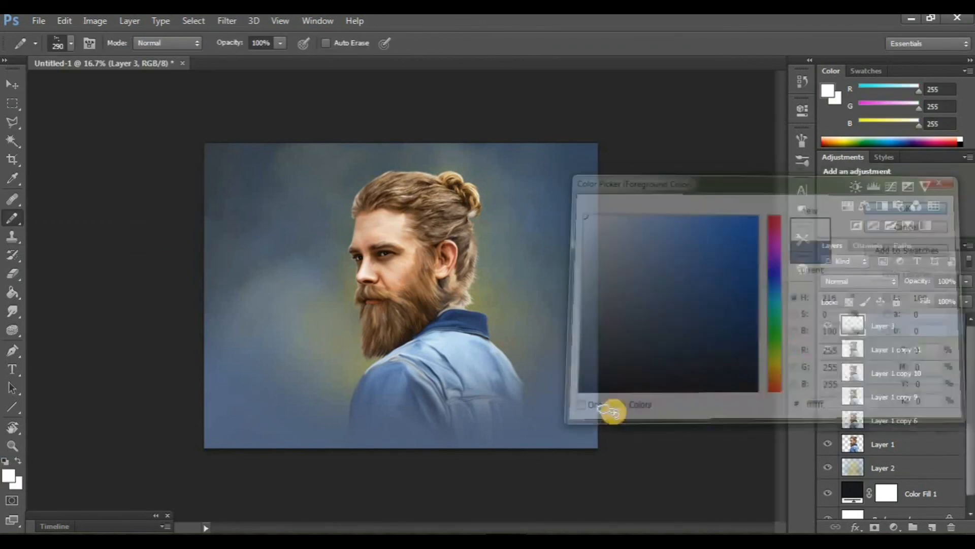
Step: Hide the panels and zoom in on the shirt's lower back
key("Tab")
key("ctrl+plus")
key("ctrl+plus")
key("ctrl+plus")
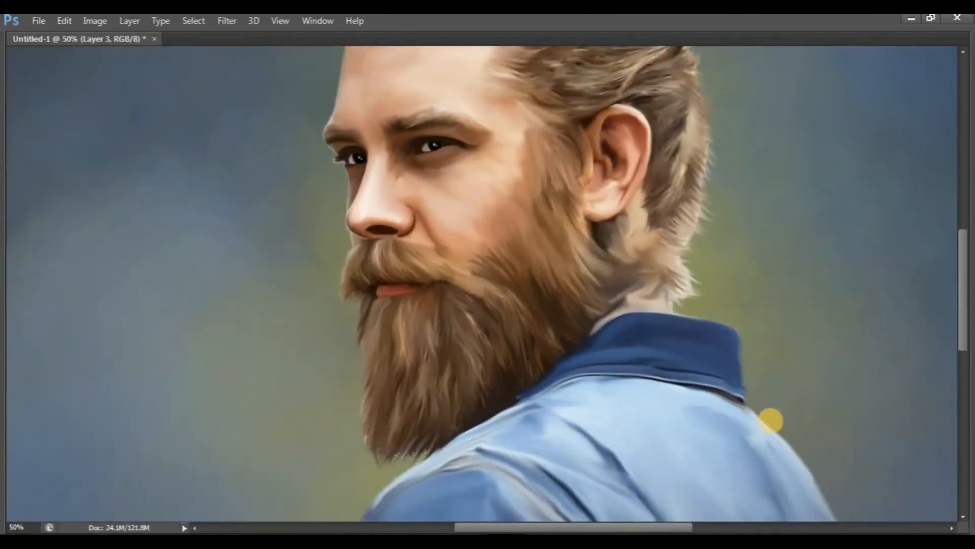
left_click_drag(770, 420, 699, 353)
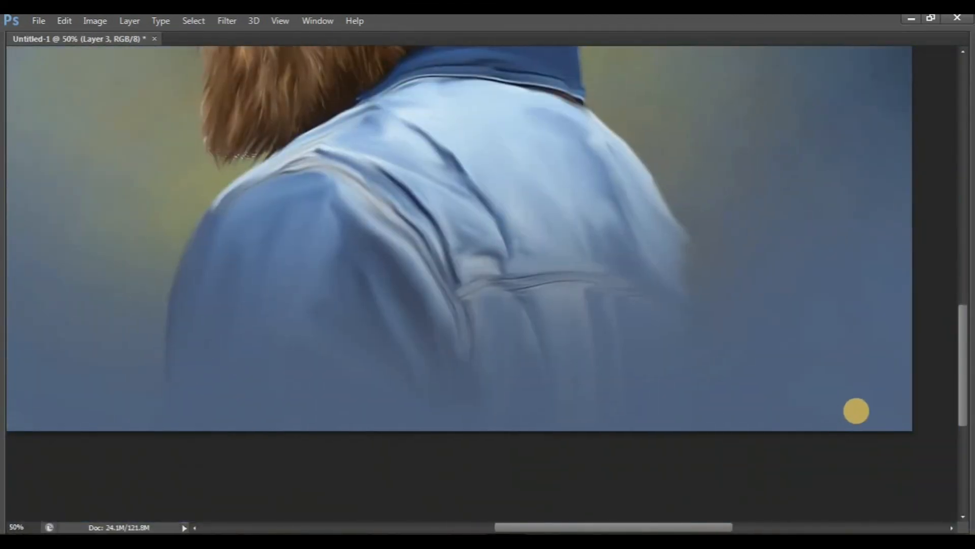